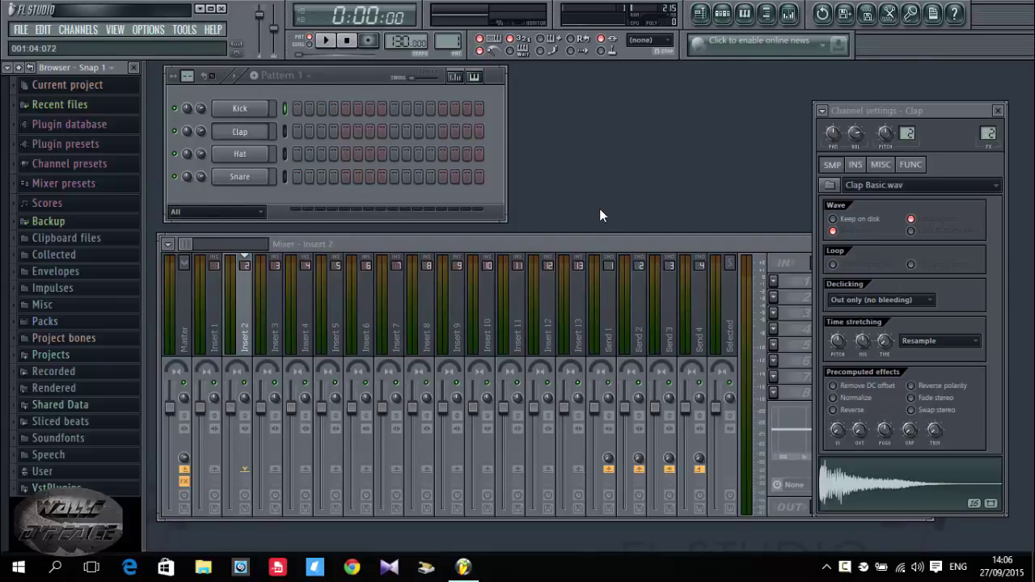
Set the project tempo to 124 BPM.
{"action": "left_click", "coordinate": [700, 13]}
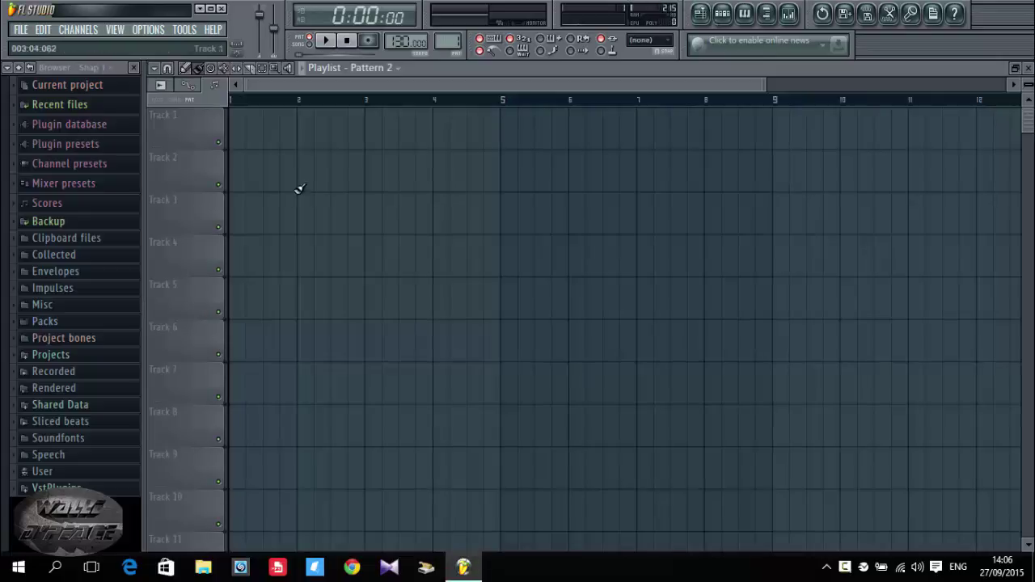
{"action": "key", "text": "F5"}
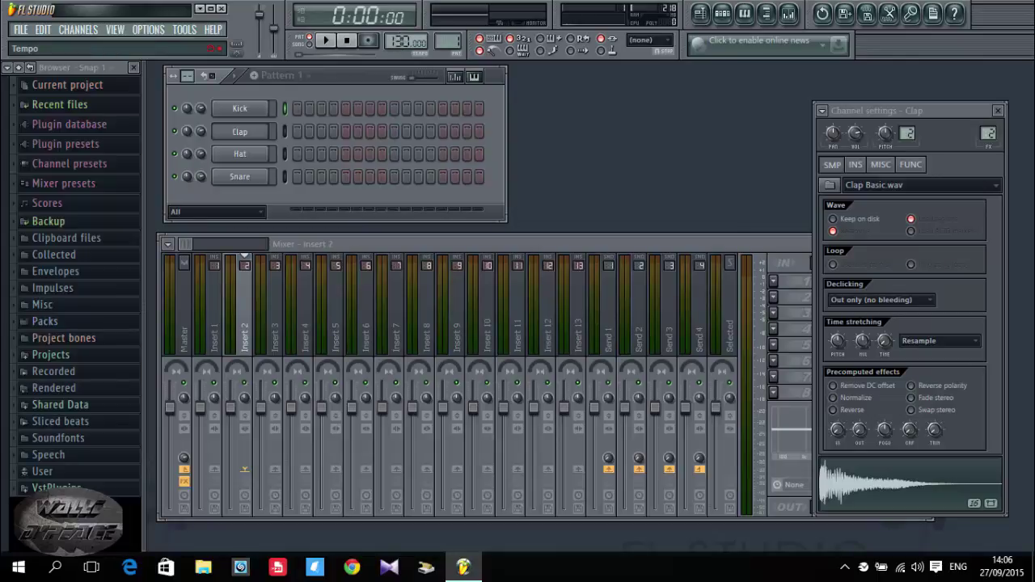
{"action": "left_click_drag", "start_coordinate": [399, 39], "coordinate": [400, 41]}
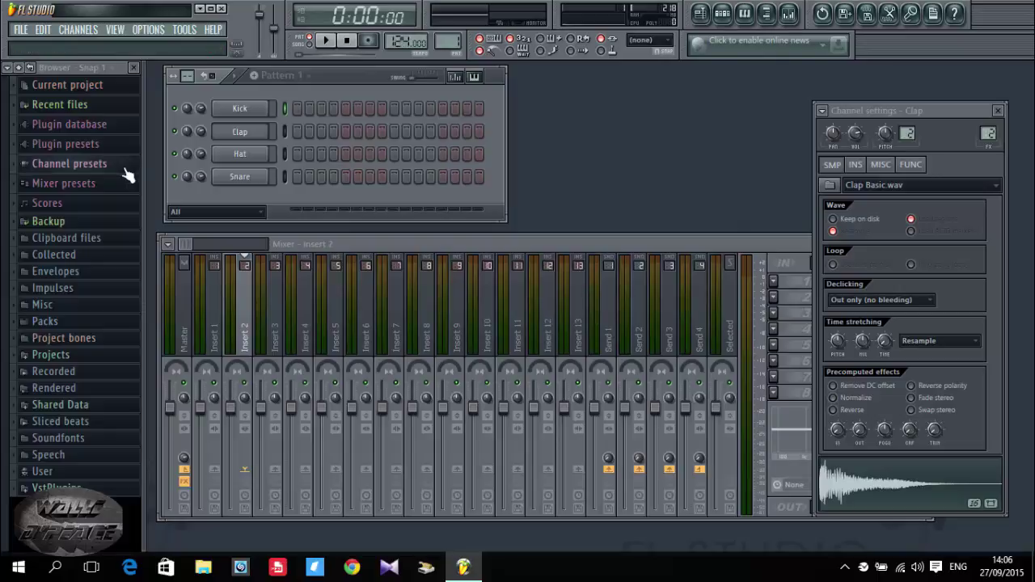
Load the Grv Kick 18 sample from Packs > Drums > Kicks onto the Kick channel.
{"action": "left_click", "coordinate": [55, 322]}
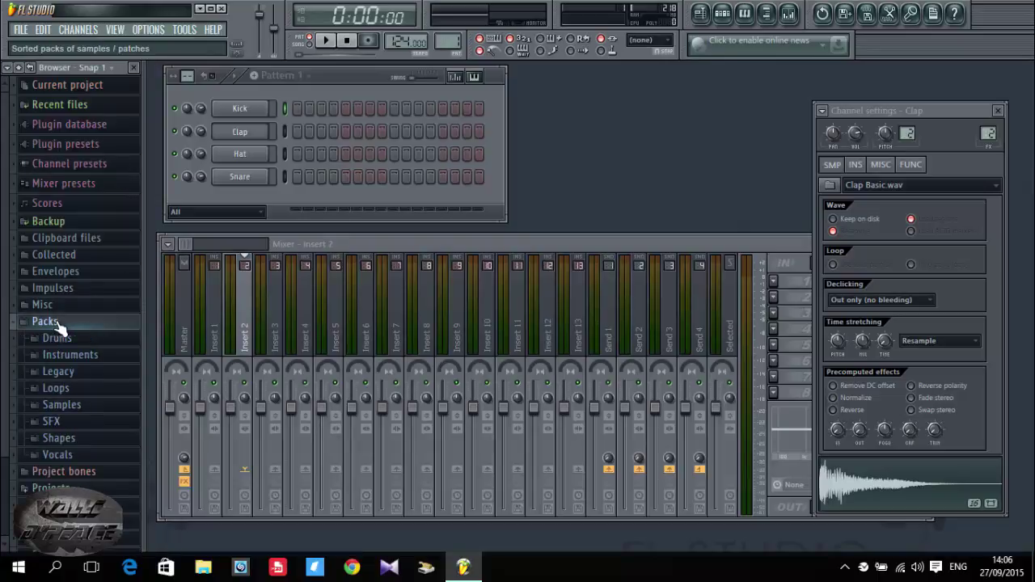
{"action": "left_click", "coordinate": [65, 339]}
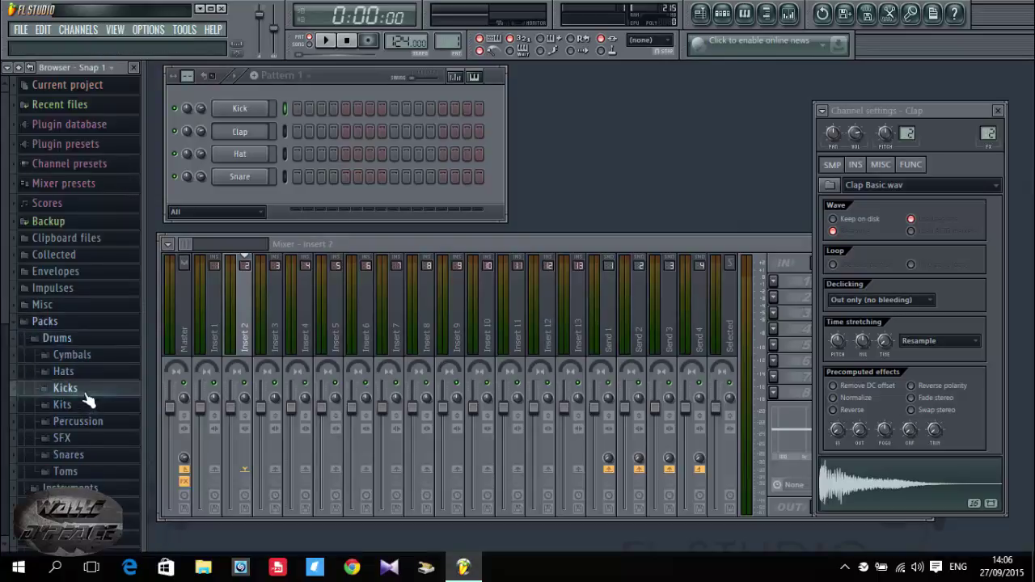
{"action": "left_click", "coordinate": [81, 390]}
{"action": "left_click", "coordinate": [104, 344]}
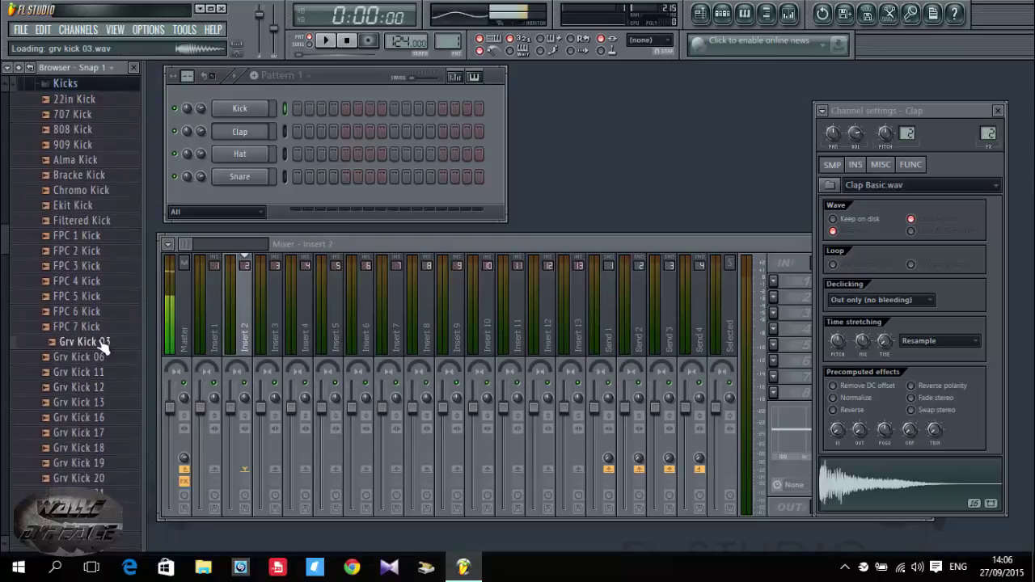
{"action": "left_click", "coordinate": [94, 451]}
{"action": "left_click_drag", "start_coordinate": [97, 458], "coordinate": [238, 112]}
{"action": "left_click", "coordinate": [103, 85]}
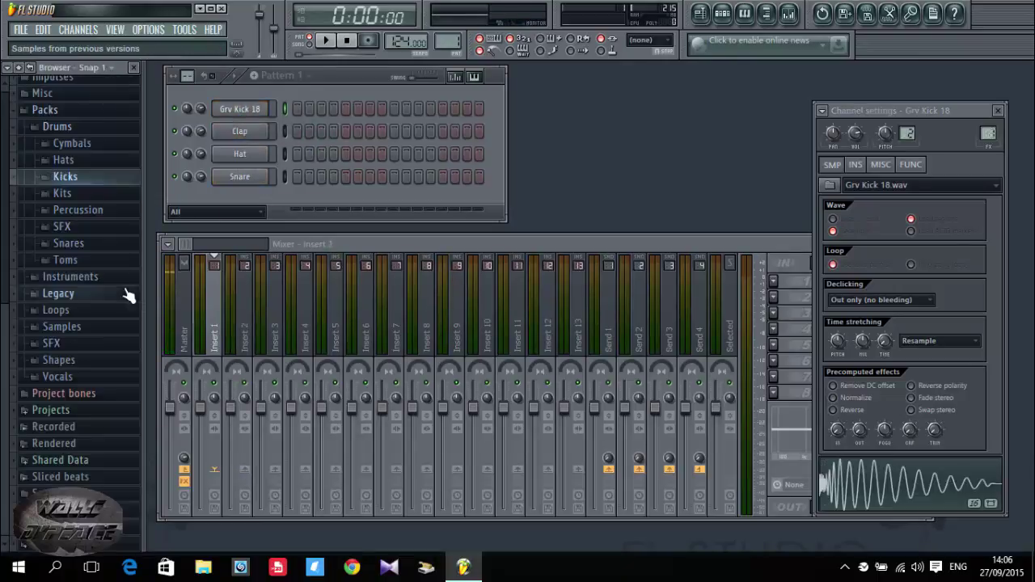
Load the FPC Snare 1 sample from the drum pack's Snares folder onto the Snare channel.
{"action": "left_click", "coordinate": [81, 246]}
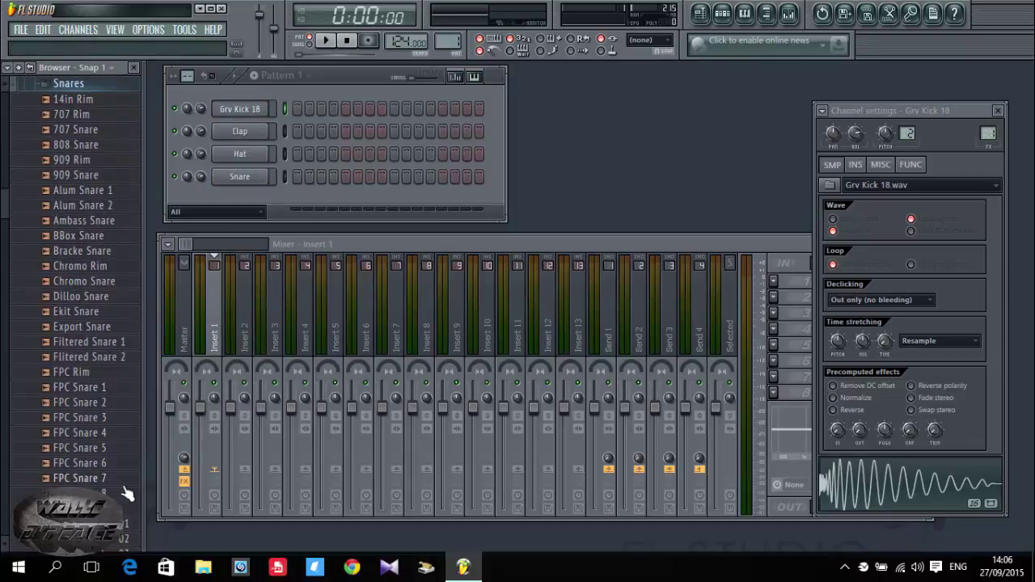
{"action": "left_click_drag", "start_coordinate": [93, 394], "coordinate": [233, 181]}
{"action": "left_click", "coordinate": [69, 84]}
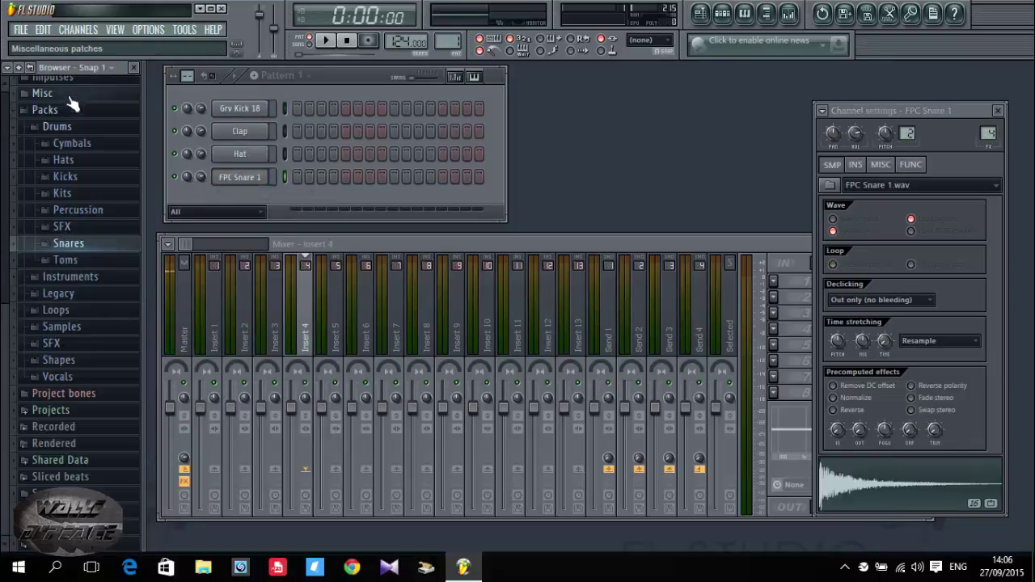
Browse the Legacy drum packs and open the RealDrumkits sample folder.
{"action": "left_click", "coordinate": [68, 127]}
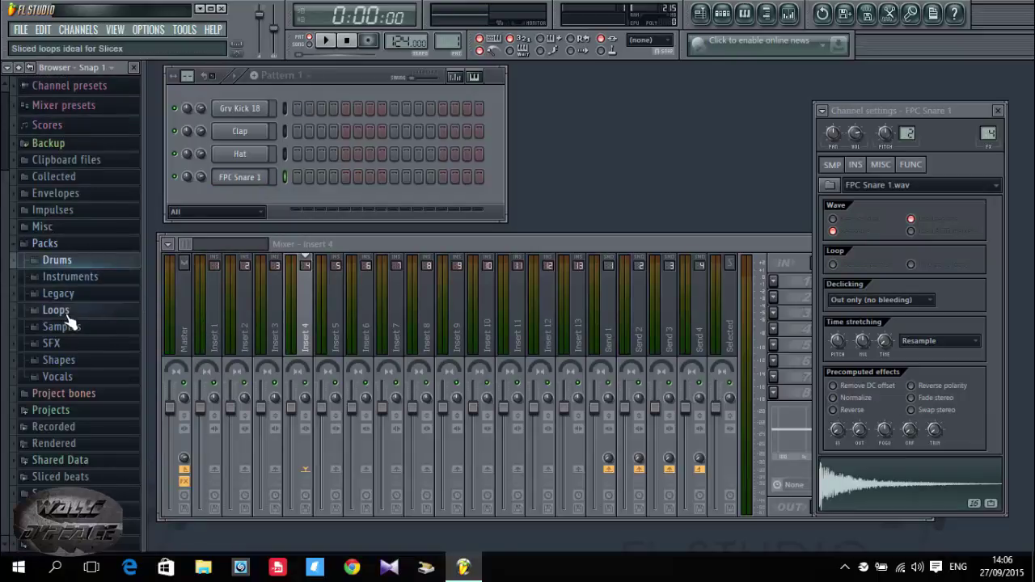
{"action": "left_click", "coordinate": [58, 294]}
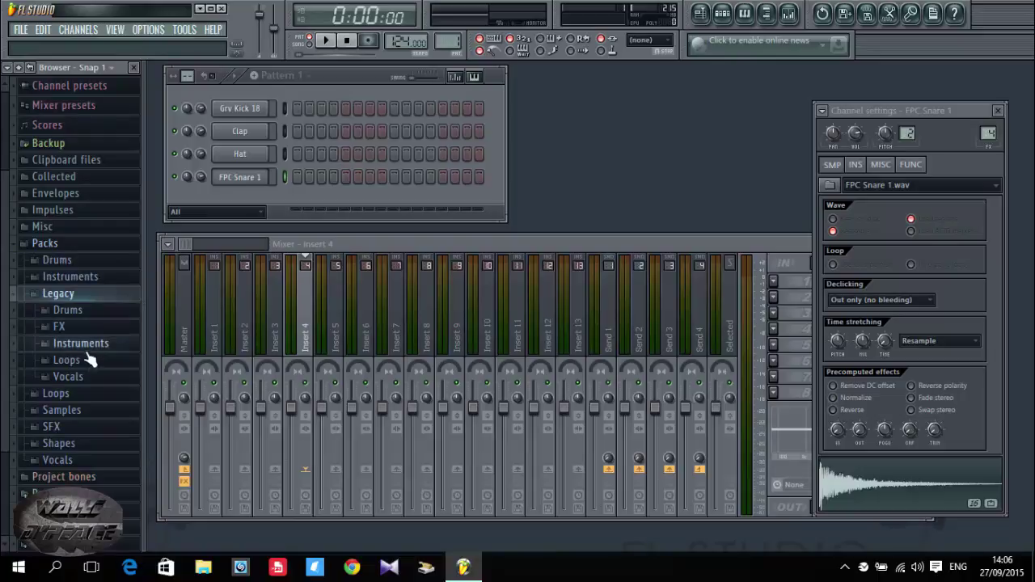
{"action": "left_click", "coordinate": [77, 311]}
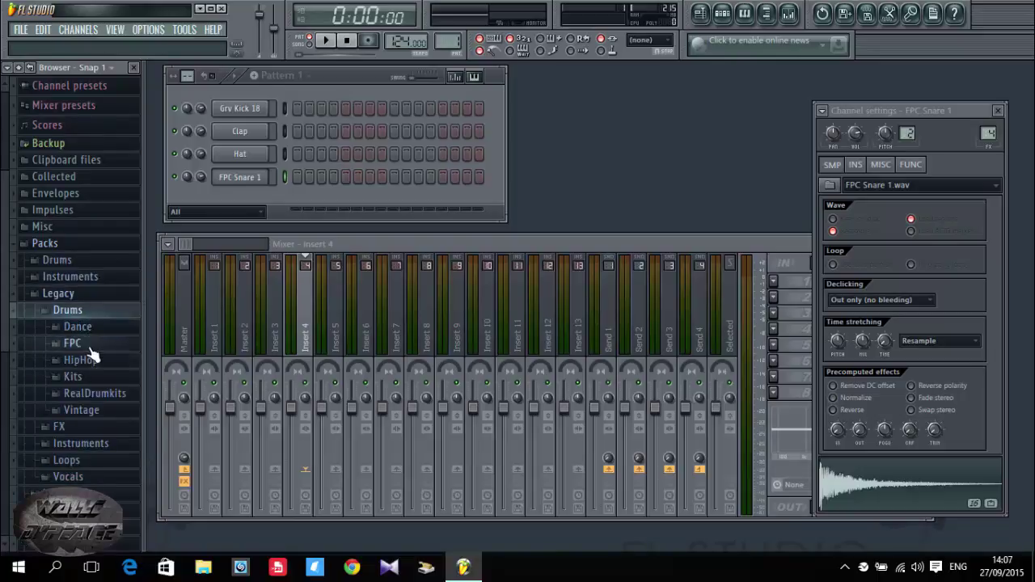
{"action": "left_click", "coordinate": [93, 360]}
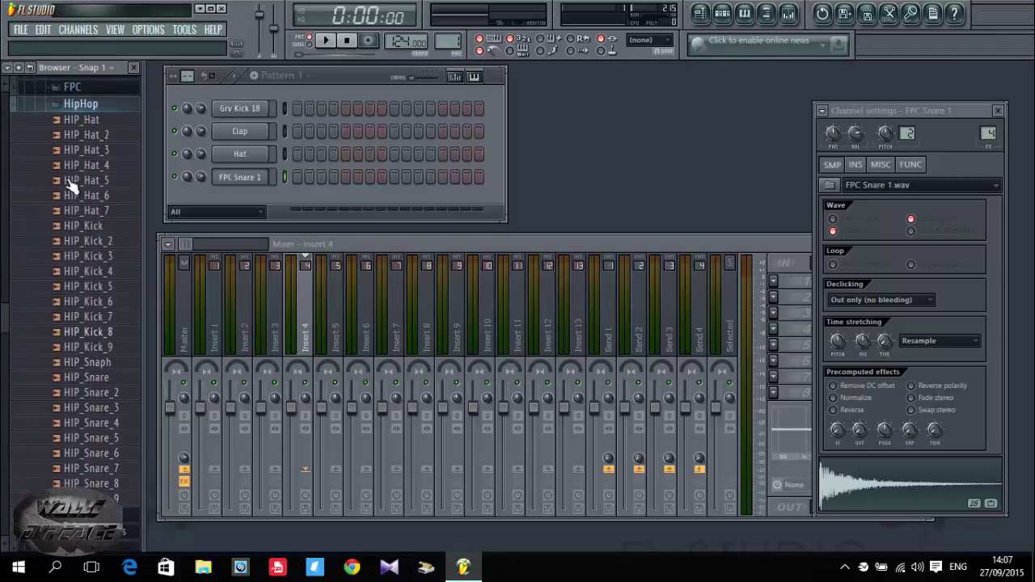
{"action": "left_click", "coordinate": [80, 103]}
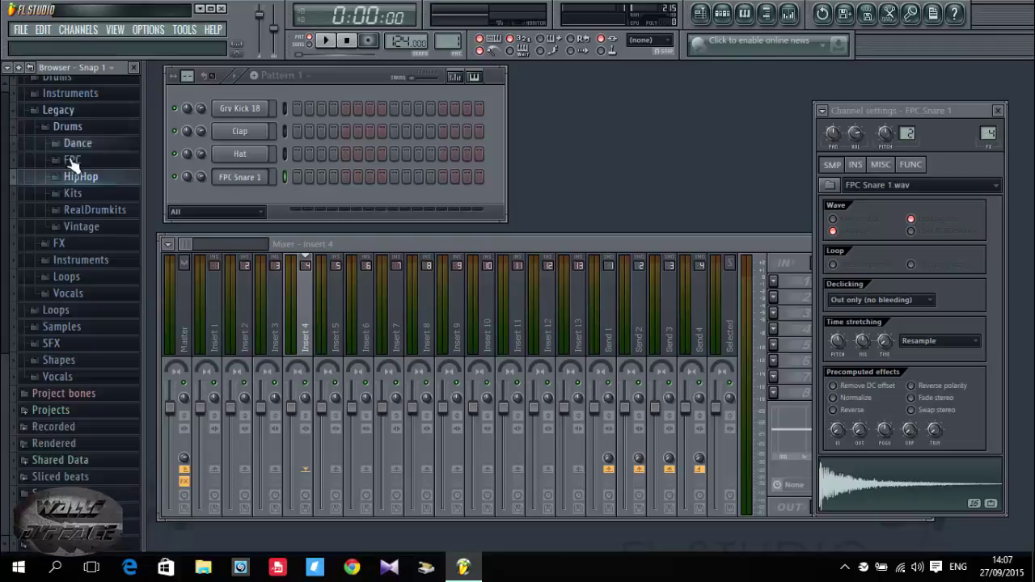
{"action": "left_click", "coordinate": [84, 210]}
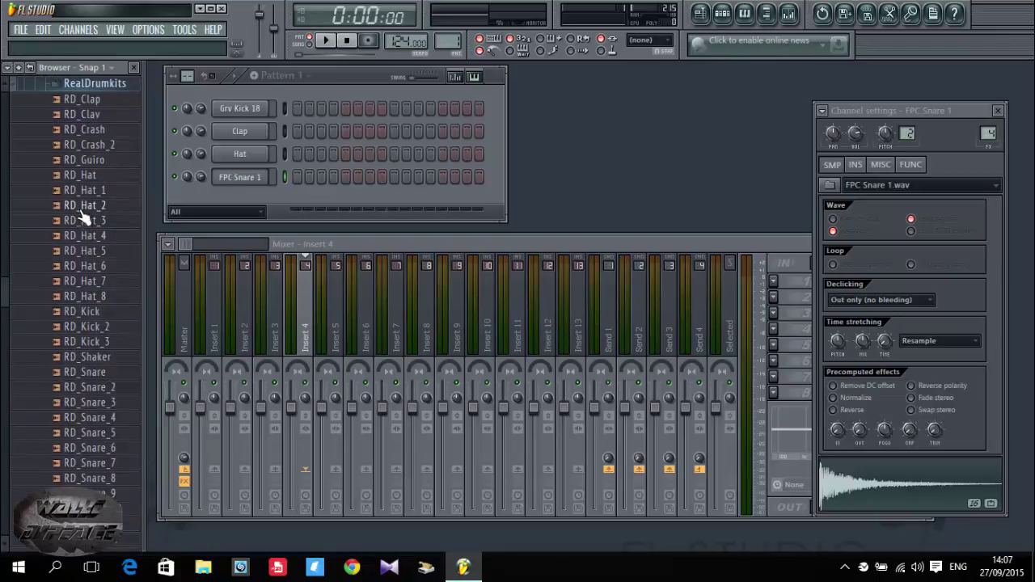
Audition the RD_Hat samples up to RD_Hat_6 and load RD_Hat_6 onto the Clap channel.
{"action": "left_click", "coordinate": [91, 176]}
{"action": "left_click", "coordinate": [99, 190]}
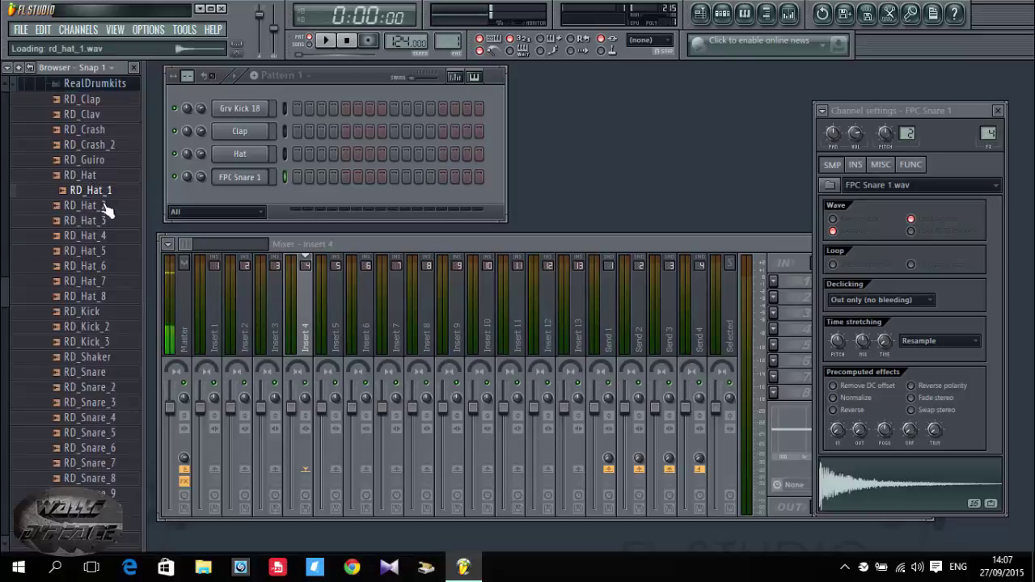
{"action": "left_click", "coordinate": [104, 207]}
{"action": "left_click", "coordinate": [100, 221]}
{"action": "left_click", "coordinate": [104, 235]}
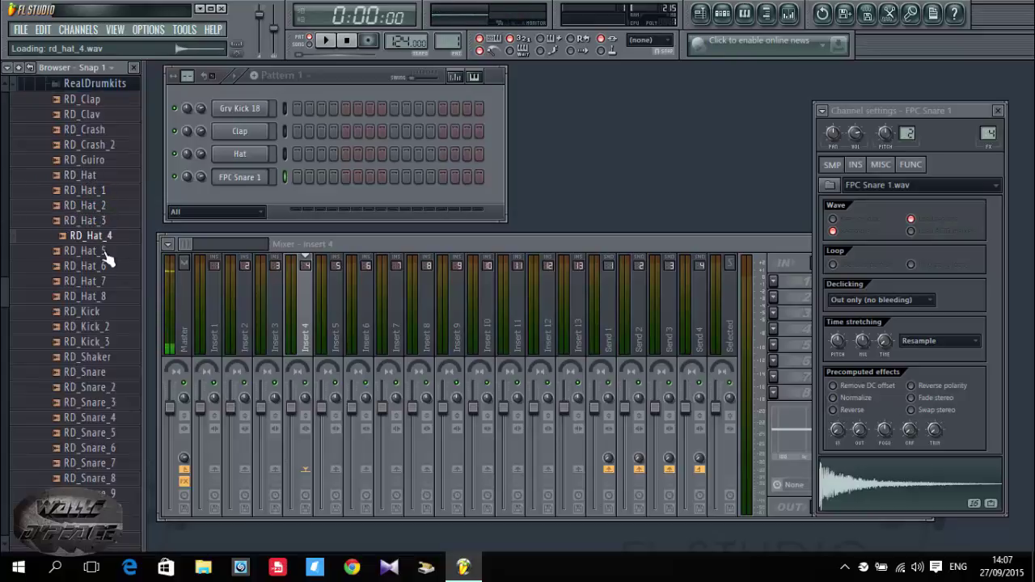
{"action": "left_click", "coordinate": [104, 252]}
{"action": "left_click", "coordinate": [103, 266]}
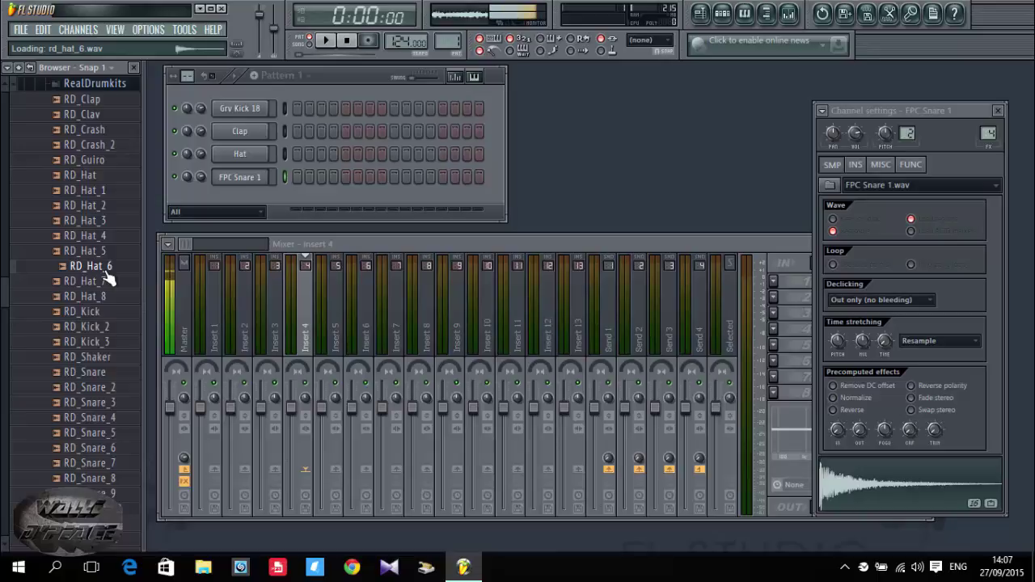
{"action": "left_click_drag", "start_coordinate": [103, 266], "coordinate": [234, 131]}
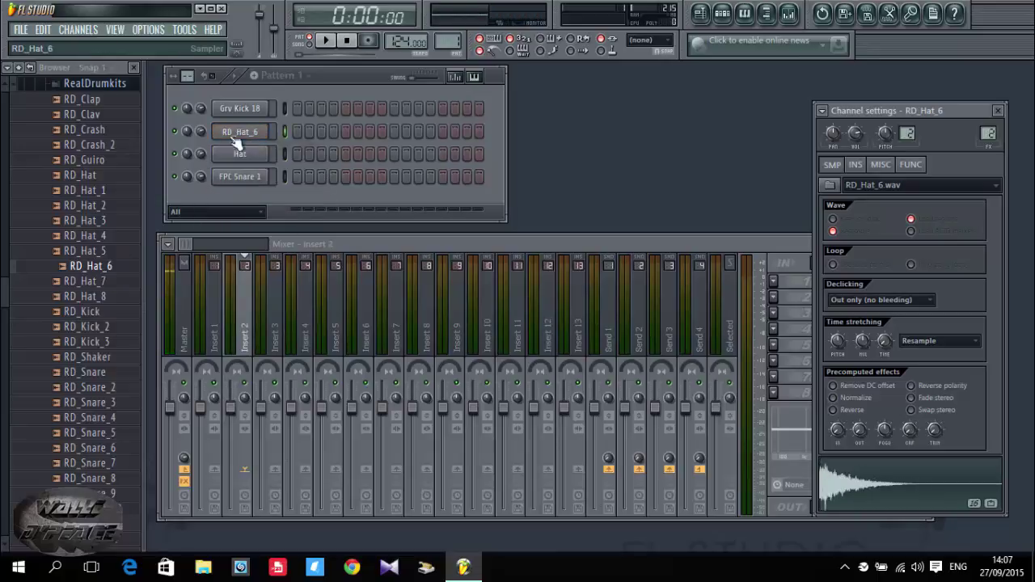
{"action": "left_click", "coordinate": [91, 83]}
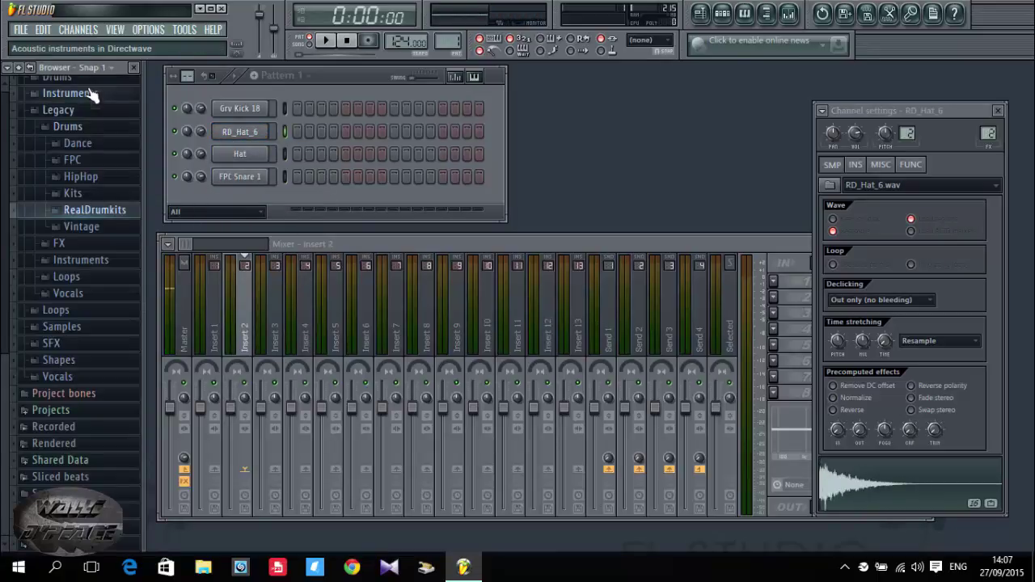
Load HIP_Hat_6 from the HipHop folder onto the Hat channel and extend the pattern to 32 steps.
{"action": "left_click", "coordinate": [92, 176]}
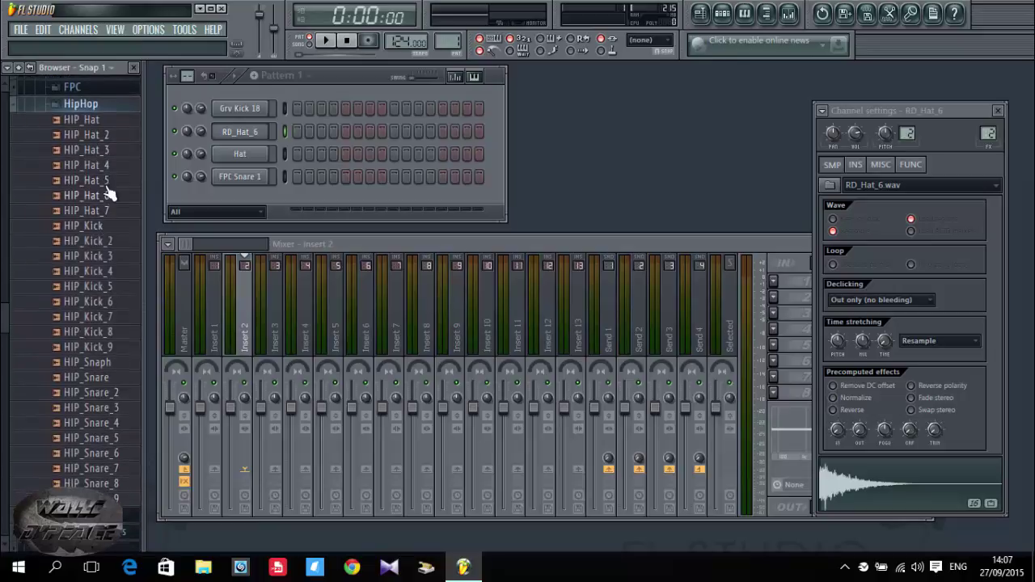
{"action": "left_click_drag", "start_coordinate": [111, 195], "coordinate": [236, 158]}
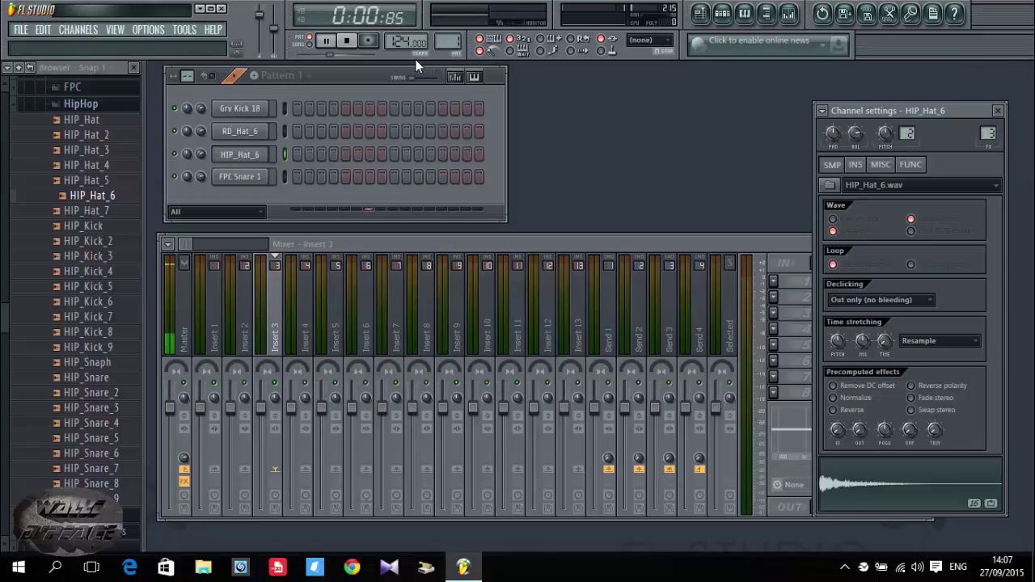
{"action": "left_click", "coordinate": [186, 75]}
{"action": "scroll", "coordinate": [186, 76], "scroll_direction": "up", "scroll_amount": 4}
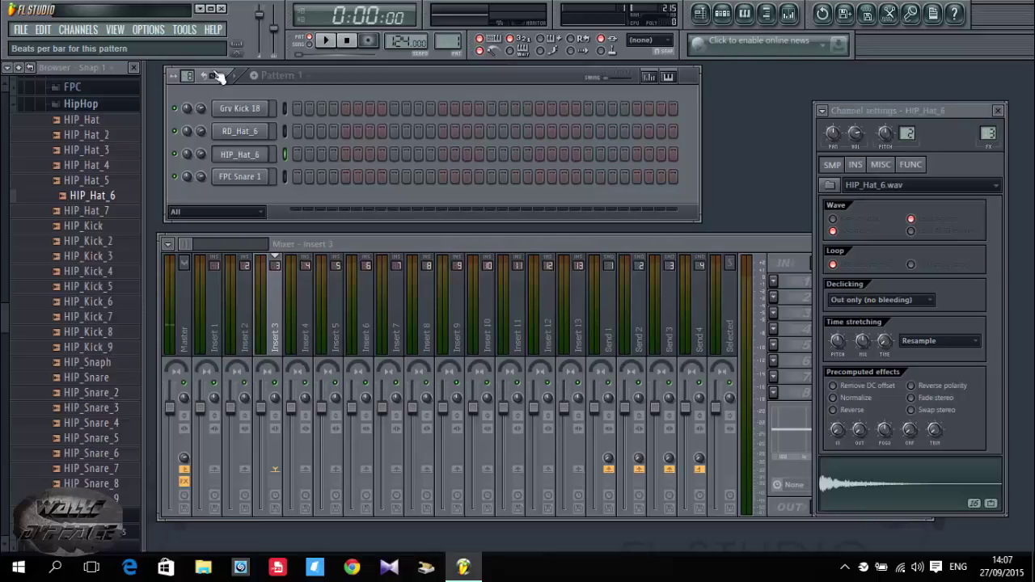
Add an FL Keys instrument channel to the pattern.
{"action": "right_click", "coordinate": [251, 184]}
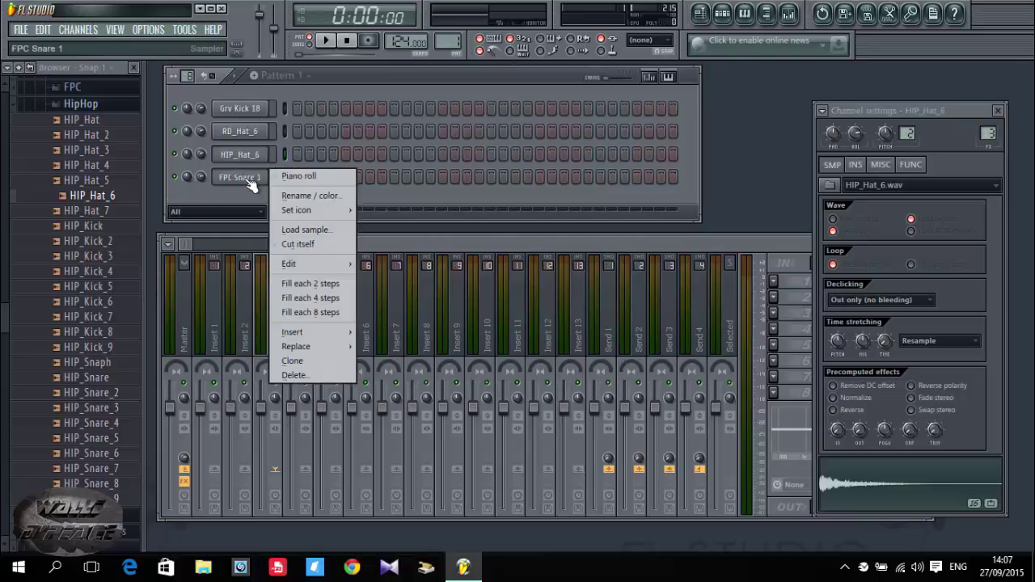
{"action": "left_click", "coordinate": [85, 30]}
{"action": "mouse_move", "coordinate": [89, 44]}
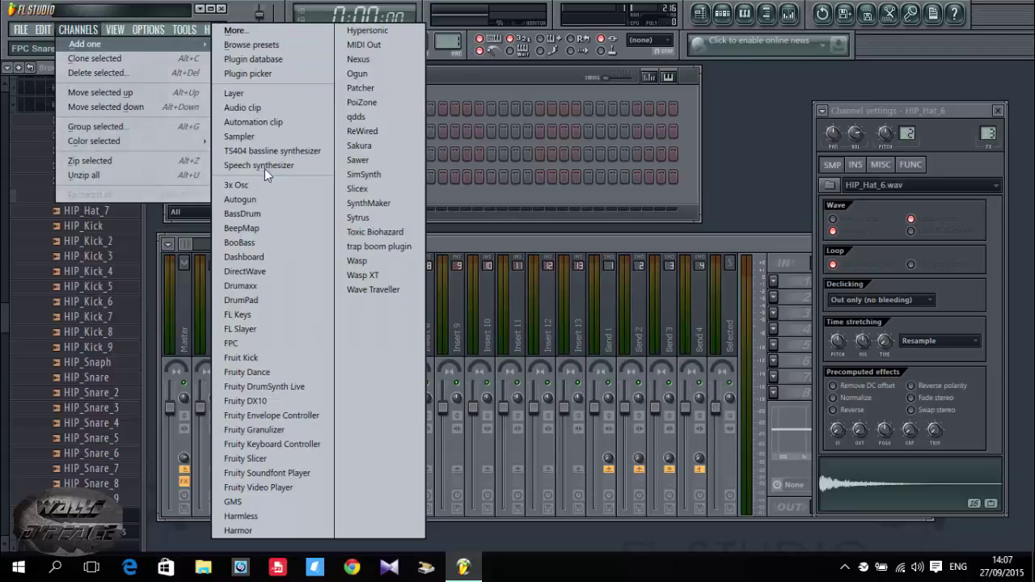
{"action": "left_click", "coordinate": [275, 315]}
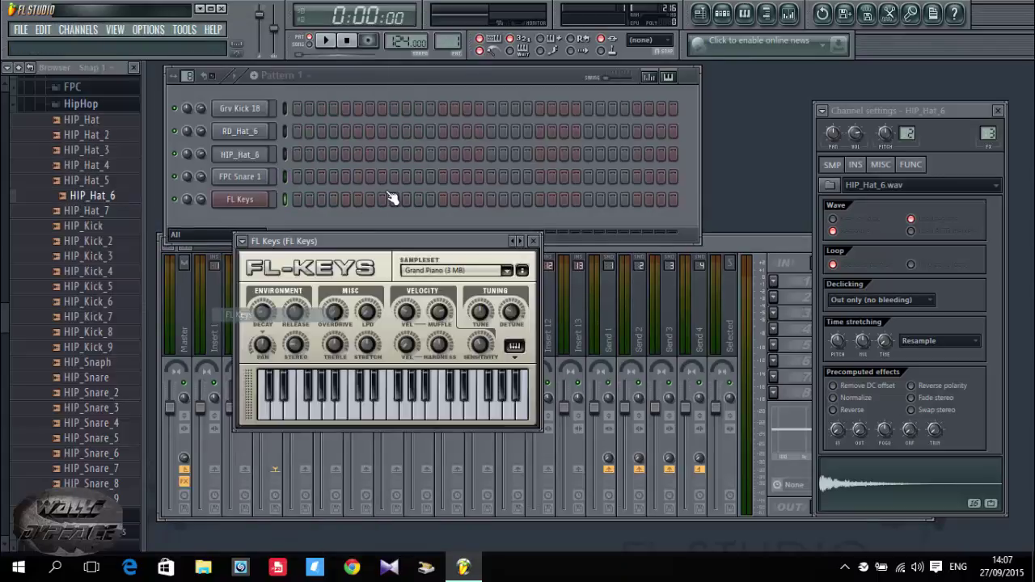
Step through the FL Keys presets to the default Piano (FL) sound and try a few notes.
{"action": "left_click", "coordinate": [516, 243]}
{"action": "left_click", "coordinate": [517, 243]}
{"action": "left_click", "coordinate": [517, 244]}
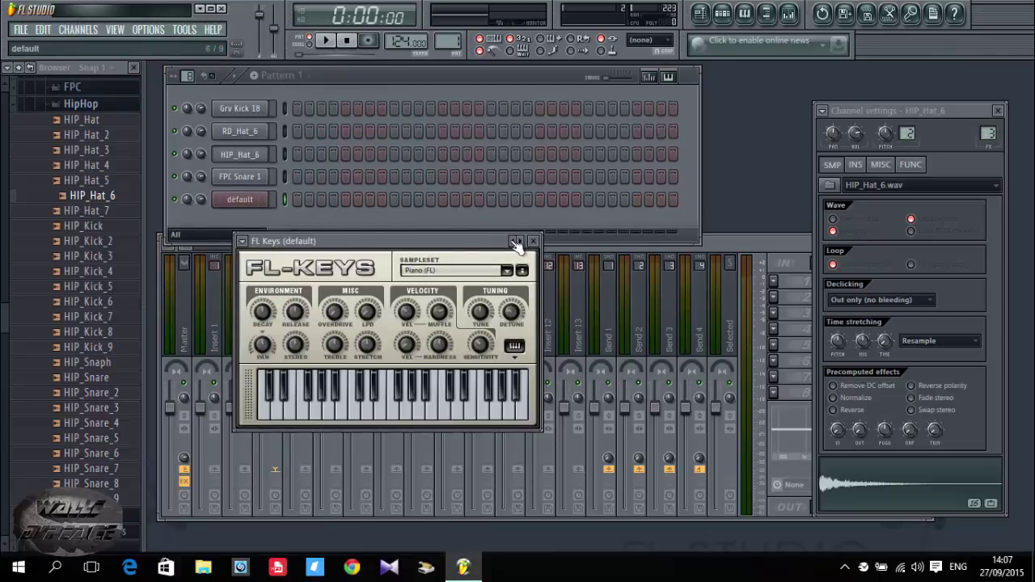
{"action": "left_click", "coordinate": [517, 243]}
{"action": "left_click", "coordinate": [519, 242]}
{"action": "key", "text": "c"}
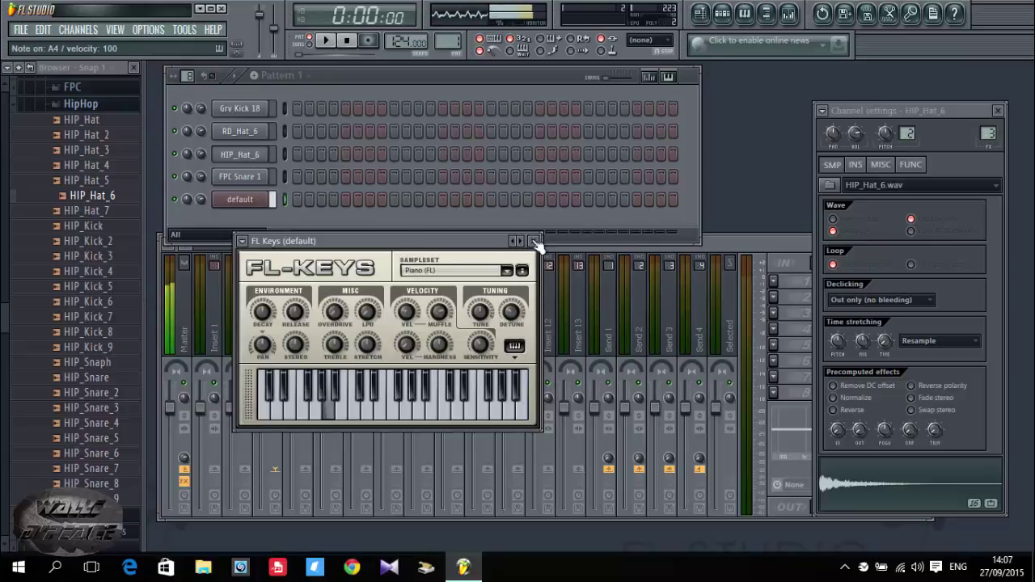
{"action": "key", "text": "z"}
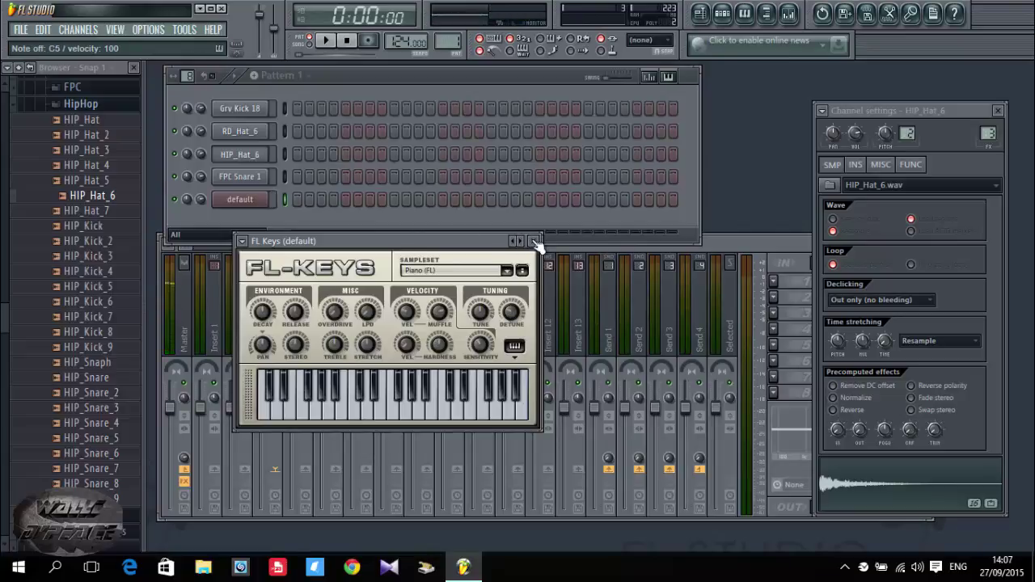
Record a short piano melody live into Pattern 1 on the FL Keys channel, then stop recording.
{"action": "left_click", "coordinate": [373, 43]}
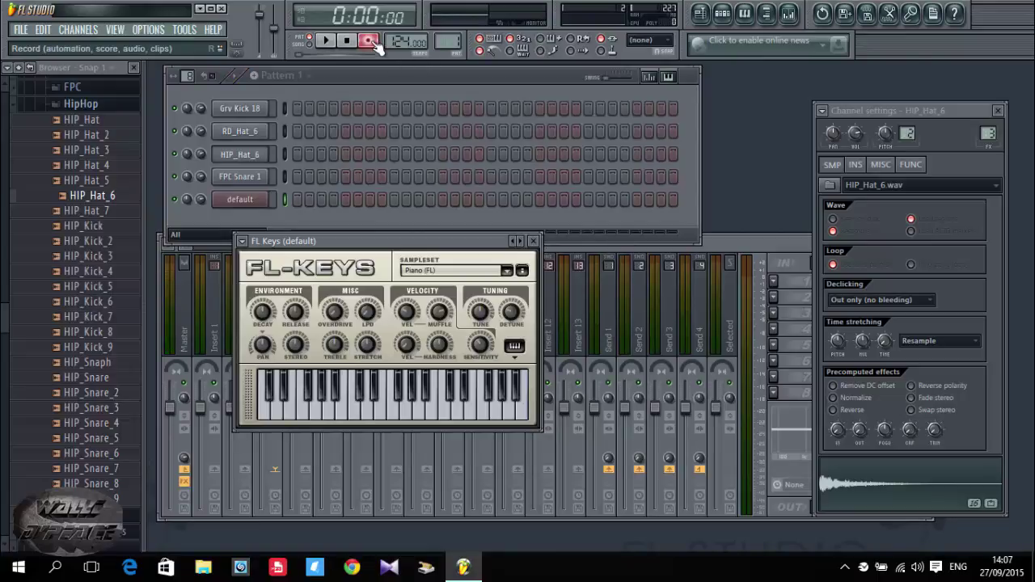
{"action": "key", "text": "space"}
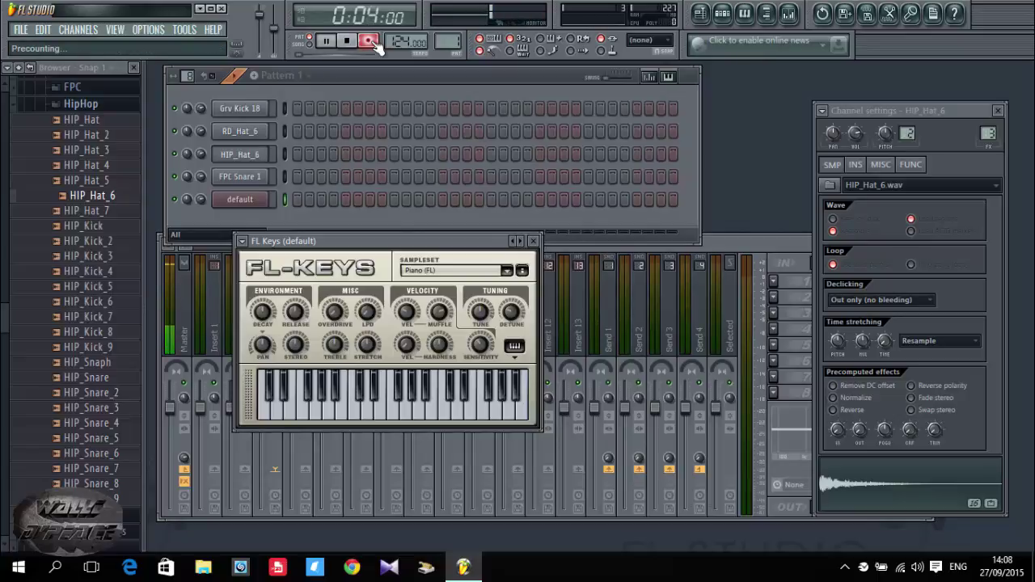
{"action": "key", "text": "c"}
{"action": "key", "text": "n"}
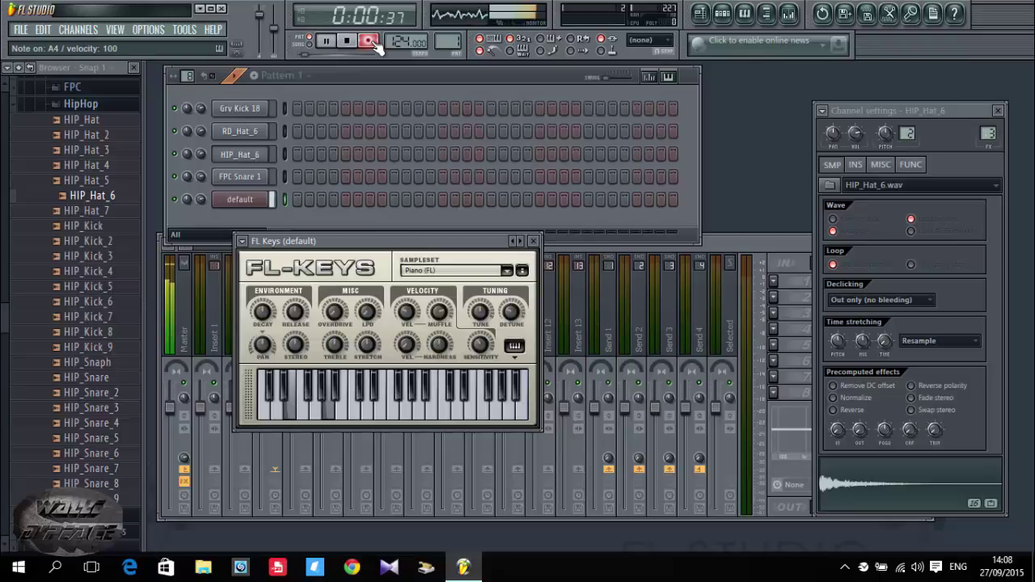
{"action": "key", "text": "comma"}
{"action": "key", "text": "z"}
{"action": "key", "text": "v"}
{"action": "key", "text": "n"}
{"action": "key", "text": "v"}
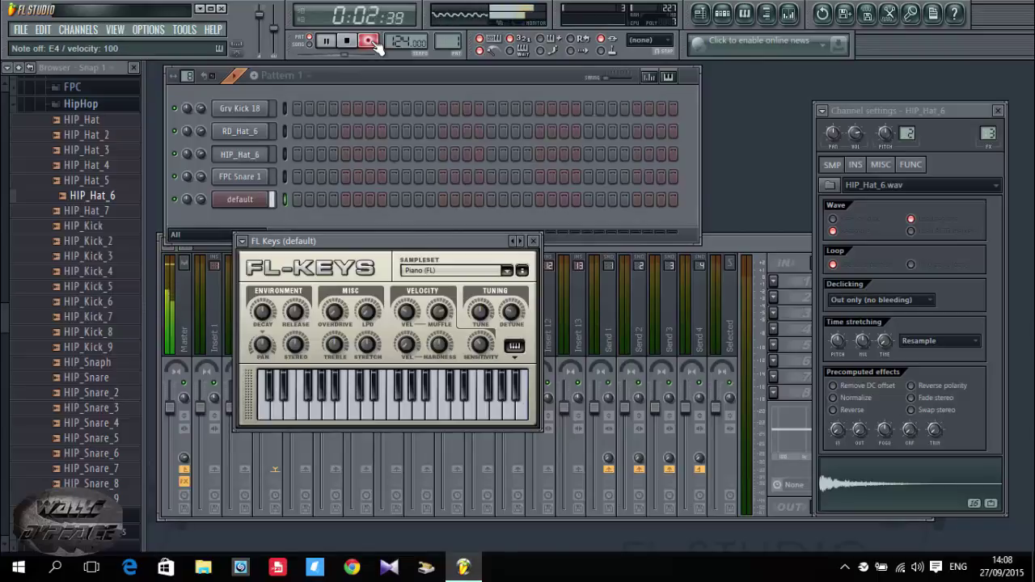
{"action": "key", "text": "space"}
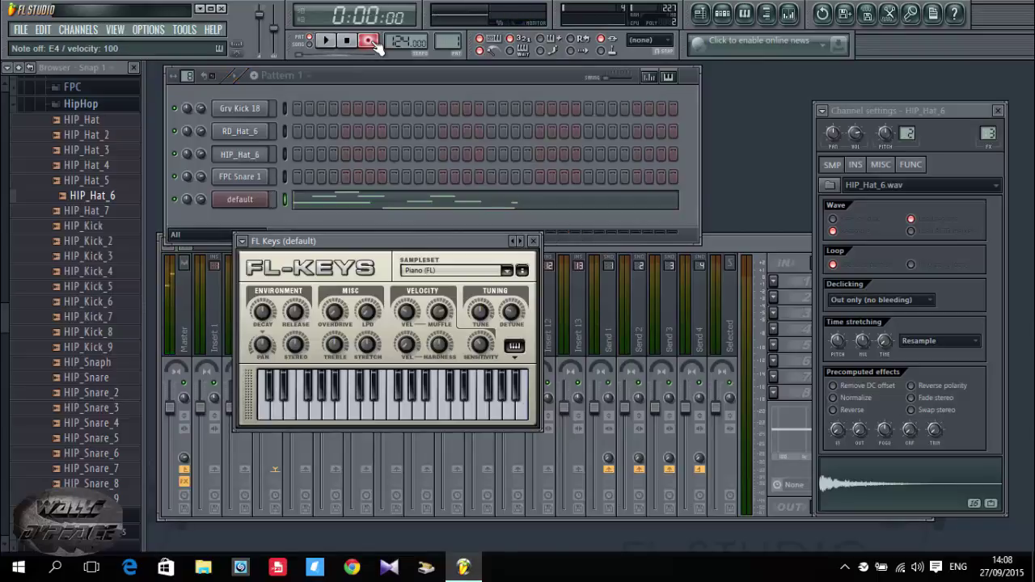
Try out a few more piano notes on the FL Keys channel with playback stopped.
{"action": "key", "text": "z"}
{"action": "key", "text": "c"}
{"action": "key", "text": "b"}
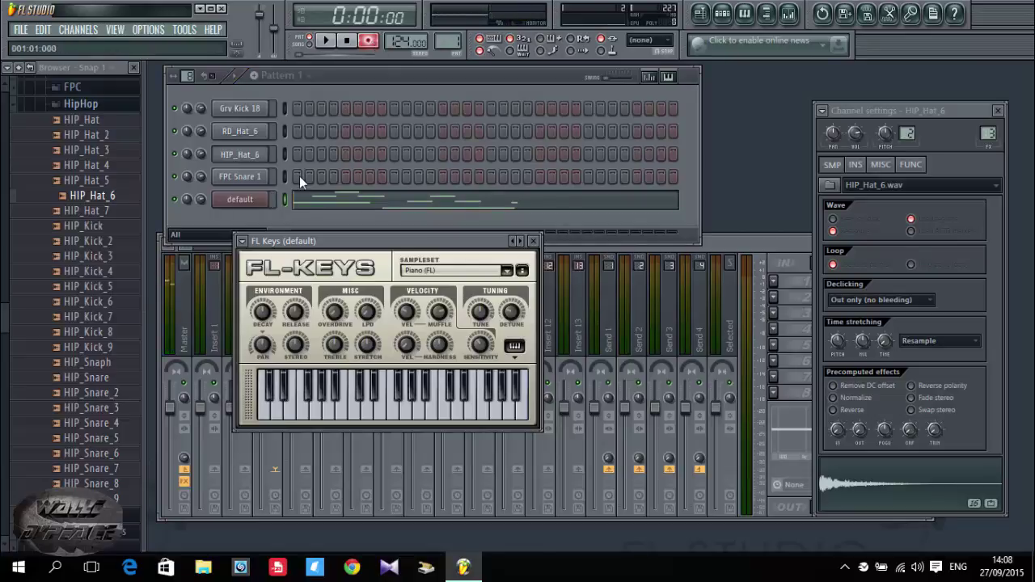
Clear the previous take's notes from the FL Keys channel's piano roll and return to the step sequencer.
{"action": "right_click", "coordinate": [257, 199]}
{"action": "left_click", "coordinate": [290, 198]}
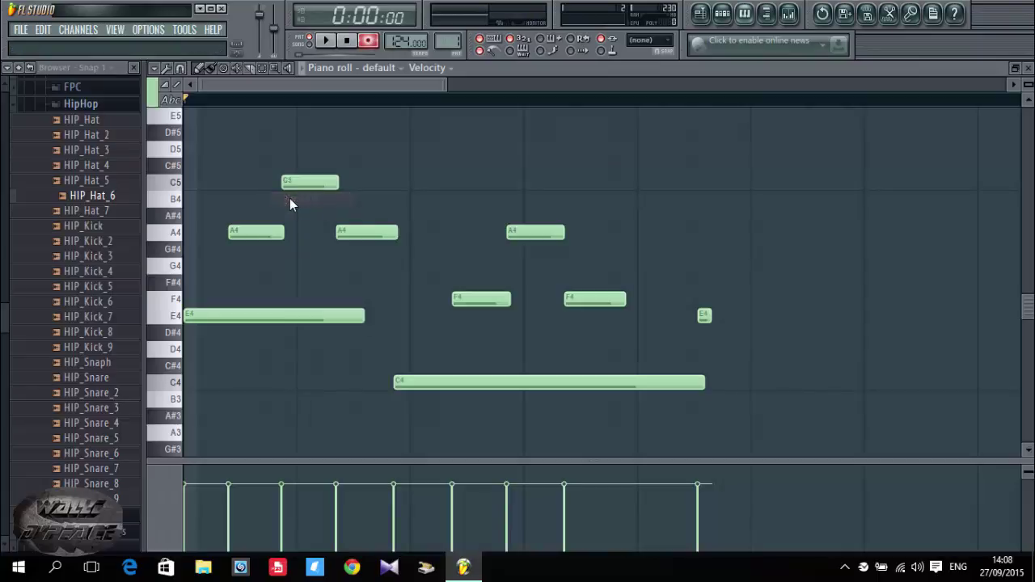
{"action": "key", "text": "F7"}
Record a new, longer piano melody live into Pattern 1 on the FL Keys channel, then play it back with recording off.
{"action": "key", "text": "space"}
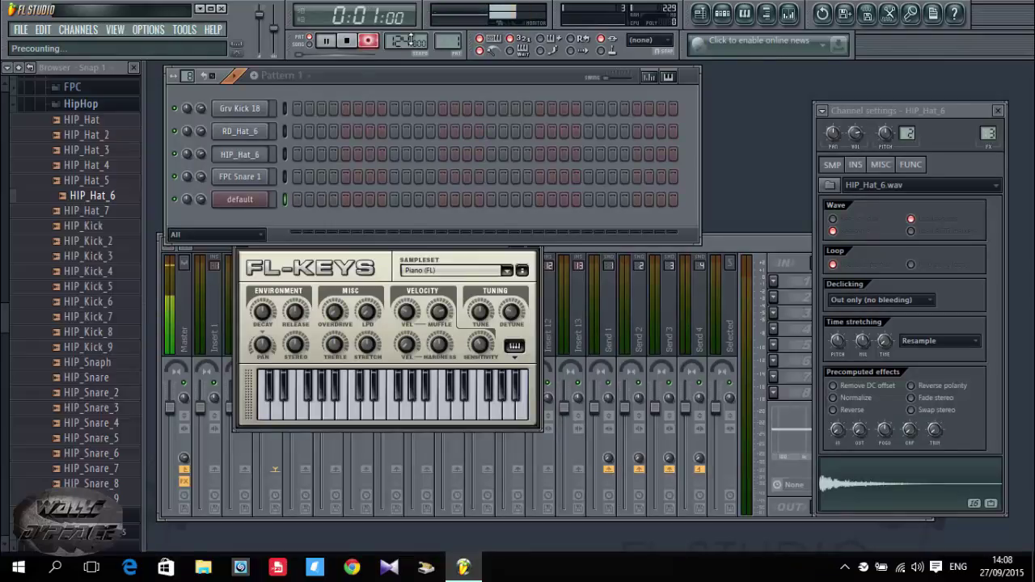
{"action": "key", "text": "c"}
{"action": "key", "text": "n"}
{"action": "key", "text": "comma"}
{"action": "key", "text": "z"}
{"action": "key", "text": "v"}
{"action": "key", "text": "n"}
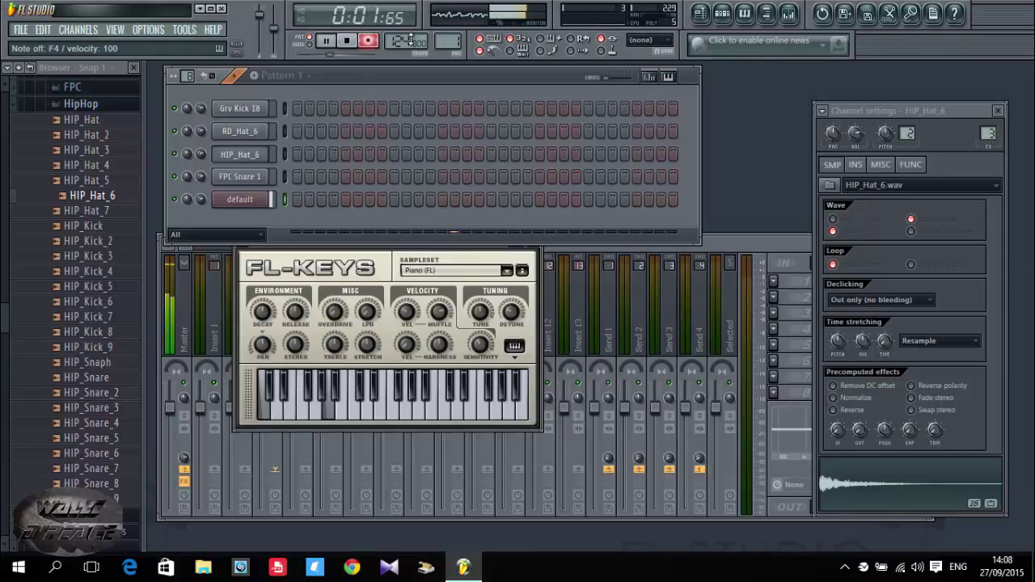
{"action": "key", "text": "v"}
{"action": "key", "text": "z"}
{"action": "key", "text": "c"}
{"action": "key", "text": "b"}
{"action": "key", "text": "c"}
{"action": "key", "text": "x"}
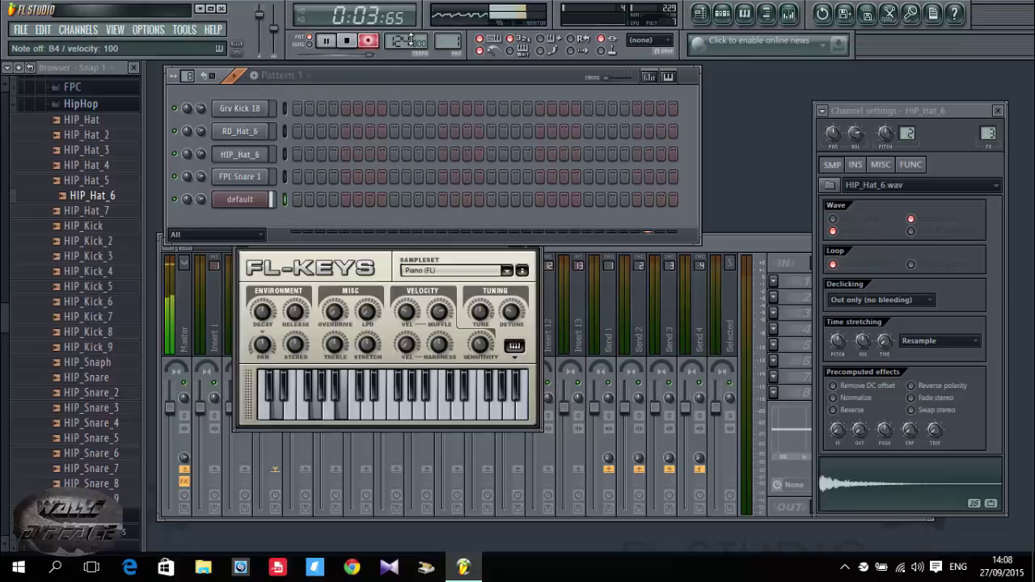
{"action": "key", "text": "space"}
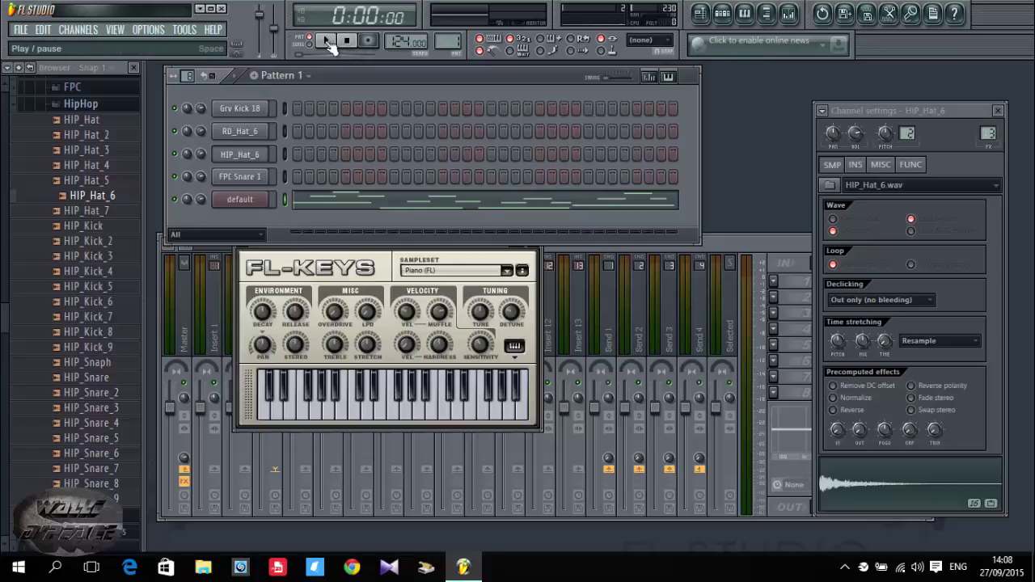
{"action": "left_click", "coordinate": [327, 41]}
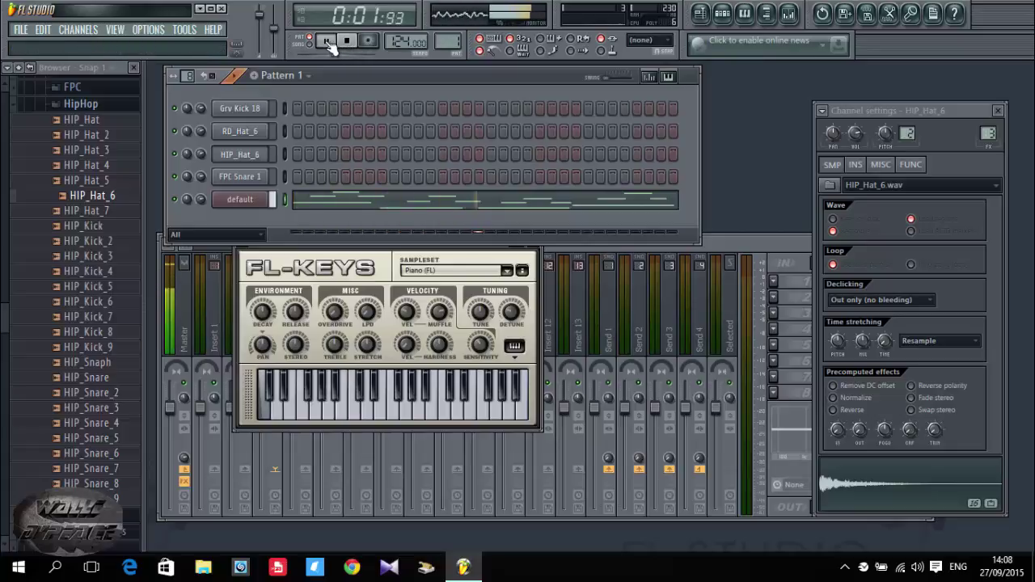
{"action": "left_click", "coordinate": [328, 42]}
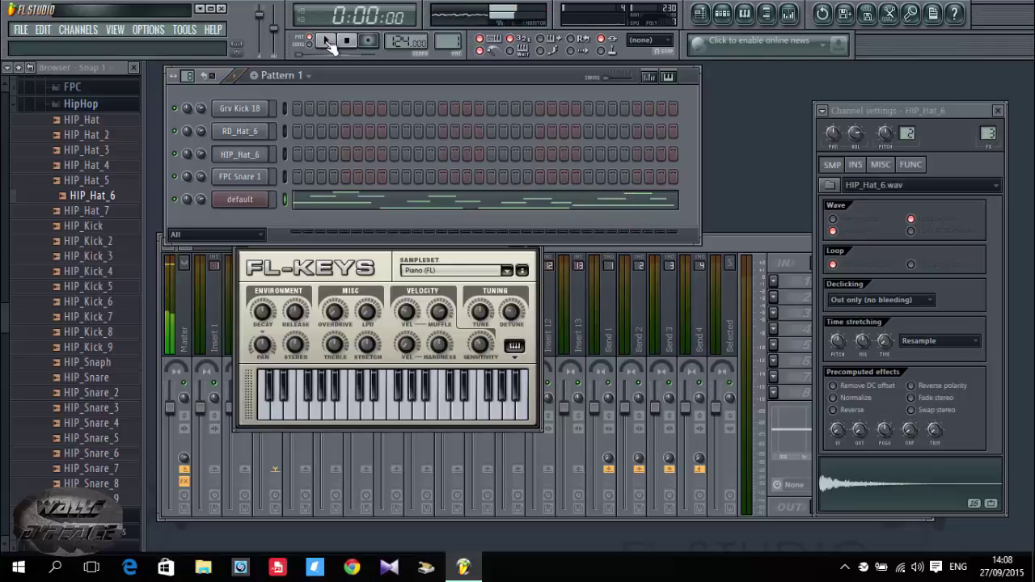
Quick quantize the recorded notes in the FL Keys channel's piano roll.
{"action": "right_click", "coordinate": [252, 201]}
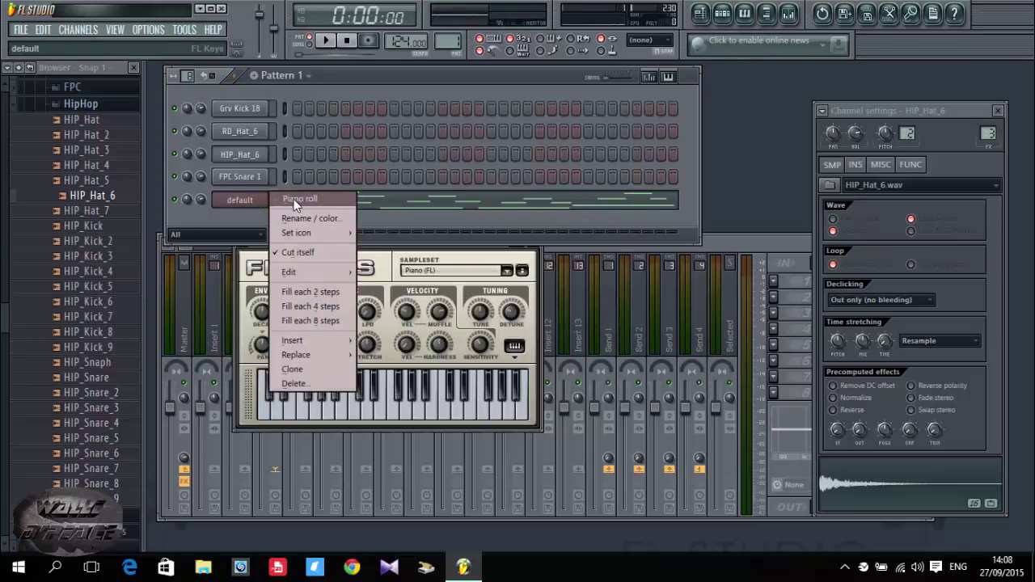
{"action": "left_click", "coordinate": [293, 199]}
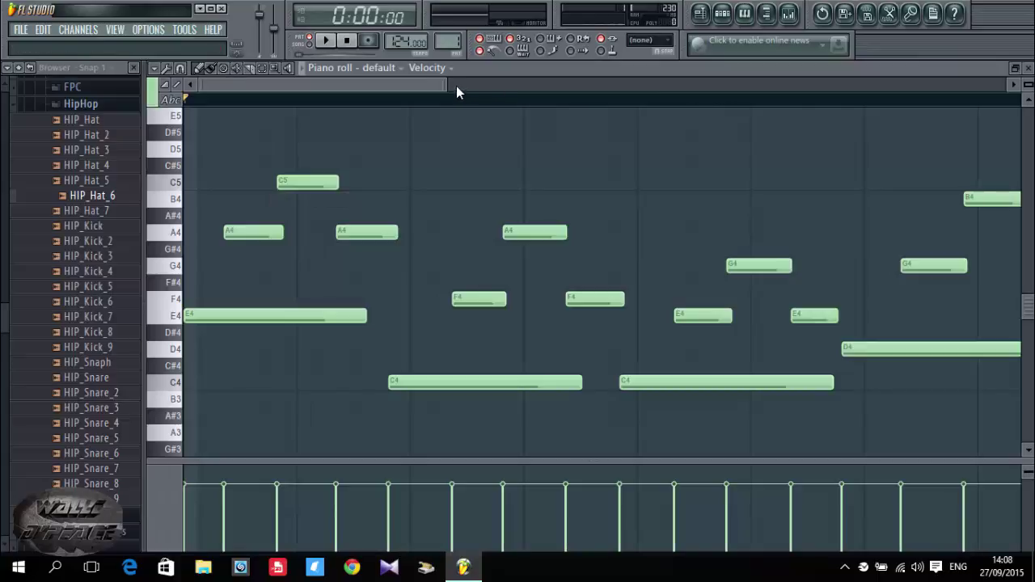
{"action": "mouse_move", "coordinate": [449, 85]}
{"action": "left_mouse_down"}
{"action": "mouse_move", "coordinate": [776, 95]}
{"action": "mouse_move", "coordinate": [515, 72]}
{"action": "left_mouse_up"}
{"action": "left_click", "coordinate": [166, 70]}
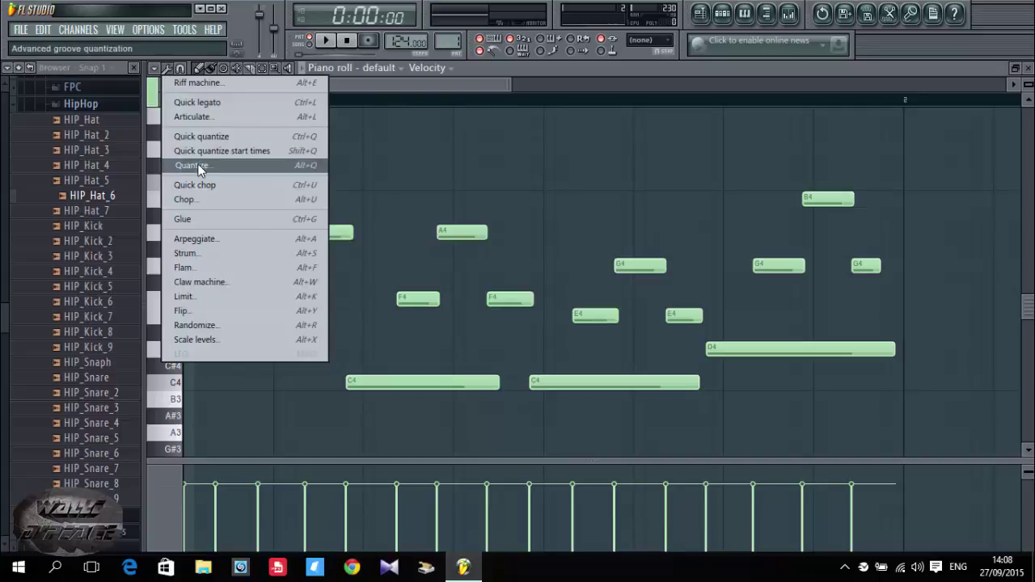
{"action": "left_click", "coordinate": [199, 137]}
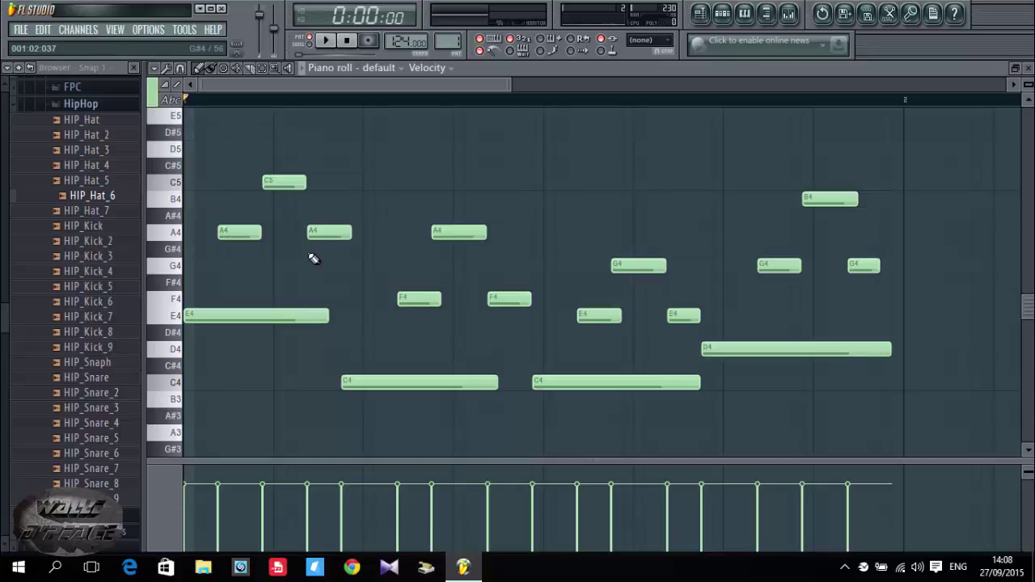
Select all the short melody notes, shift them slightly later in time and play the result.
{"action": "left_click_drag", "start_coordinate": [218, 142], "coordinate": [894, 298]}
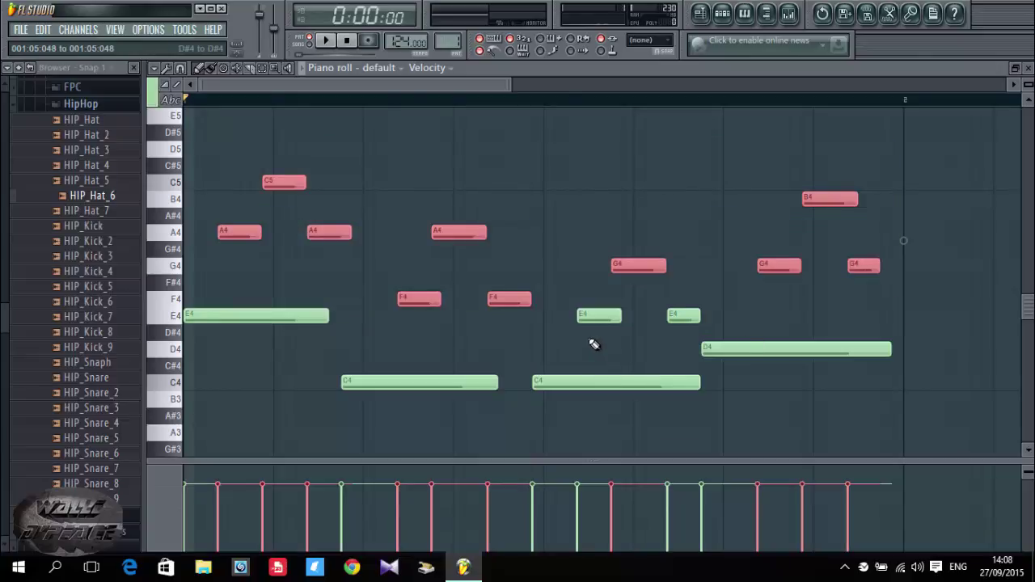
{"action": "left_click_drag", "start_coordinate": [589, 338], "coordinate": [696, 310]}
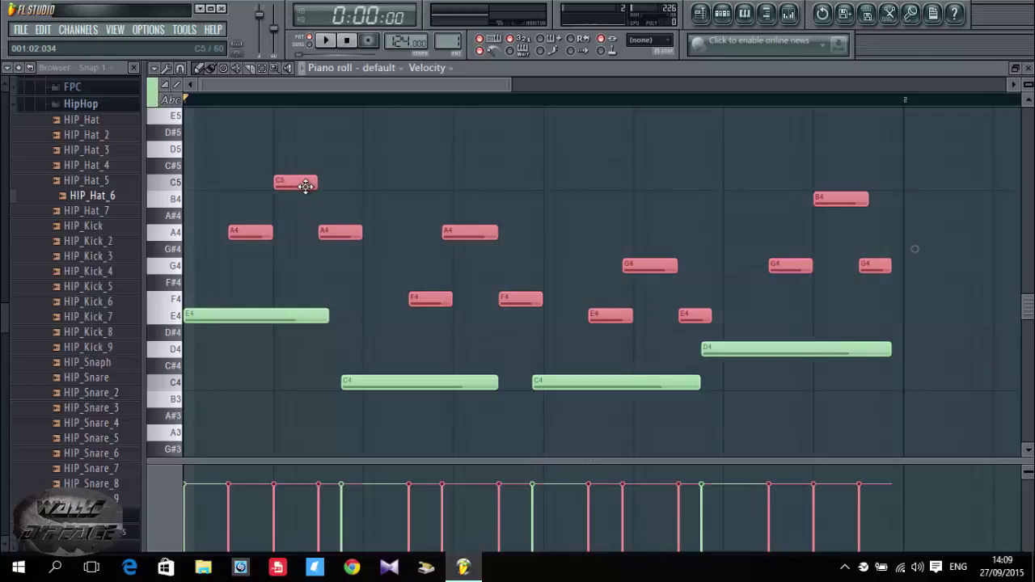
{"action": "left_click", "coordinate": [305, 186]}
{"action": "key", "text": "space"}
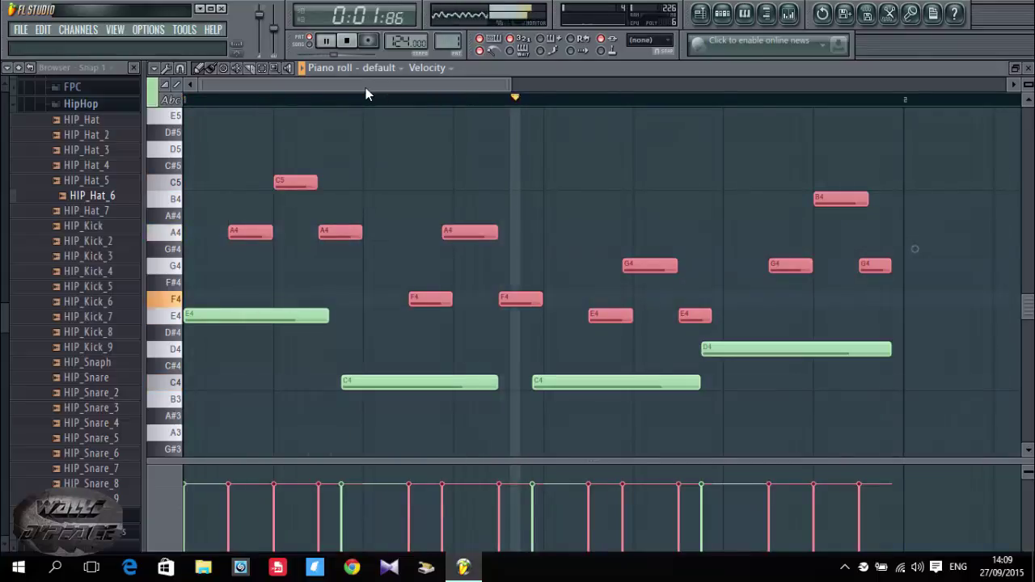
{"action": "key", "text": "space"}
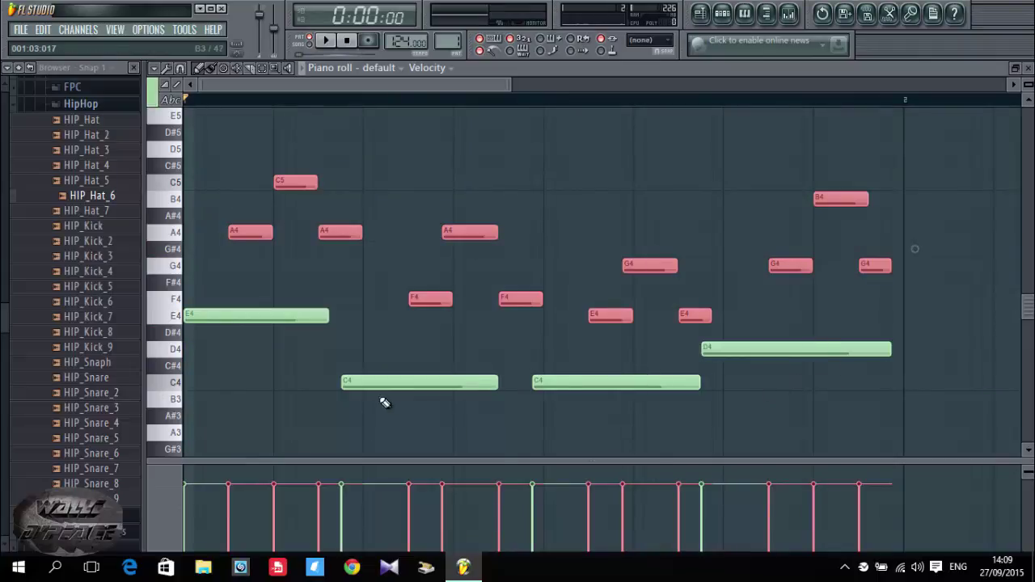
Shift the long C4 notes later onto the beat lines and set the long D4 note's start to its beat line.
{"action": "key", "text": "ctrl+d"}
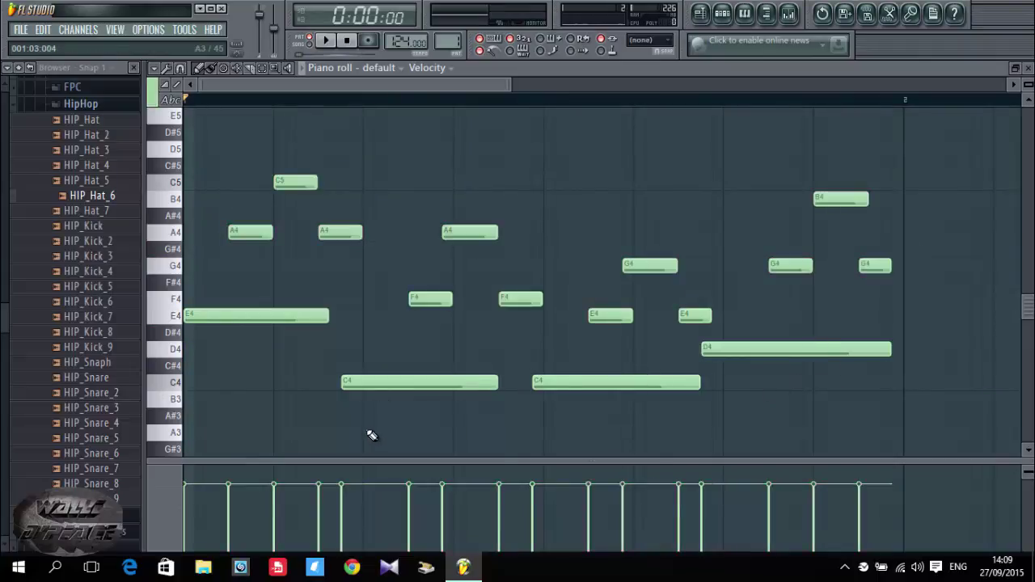
{"action": "left_click_drag", "start_coordinate": [368, 439], "coordinate": [751, 354]}
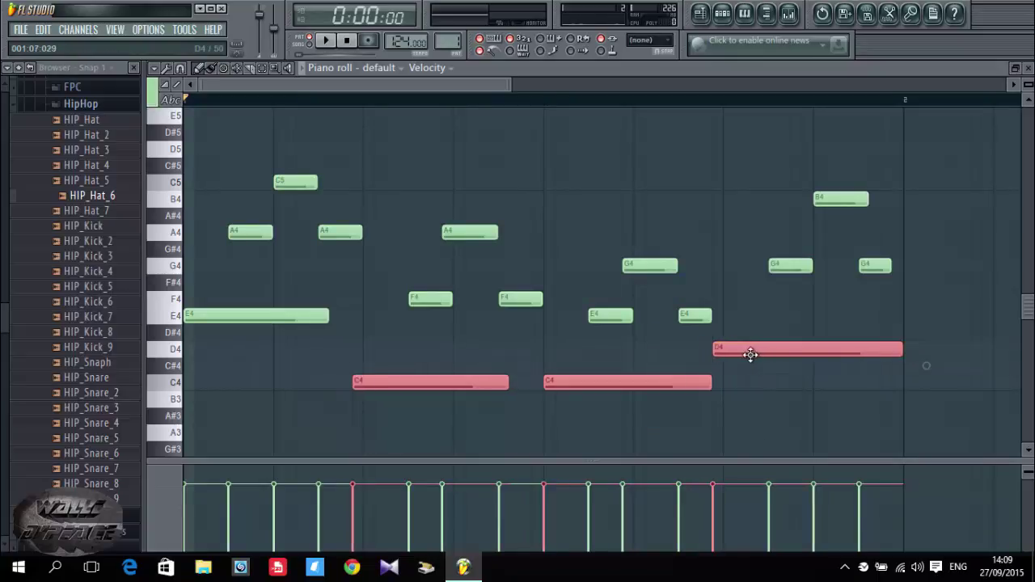
{"action": "left_click", "coordinate": [459, 400]}
{"action": "left_click_drag", "start_coordinate": [388, 383], "coordinate": [398, 383]}
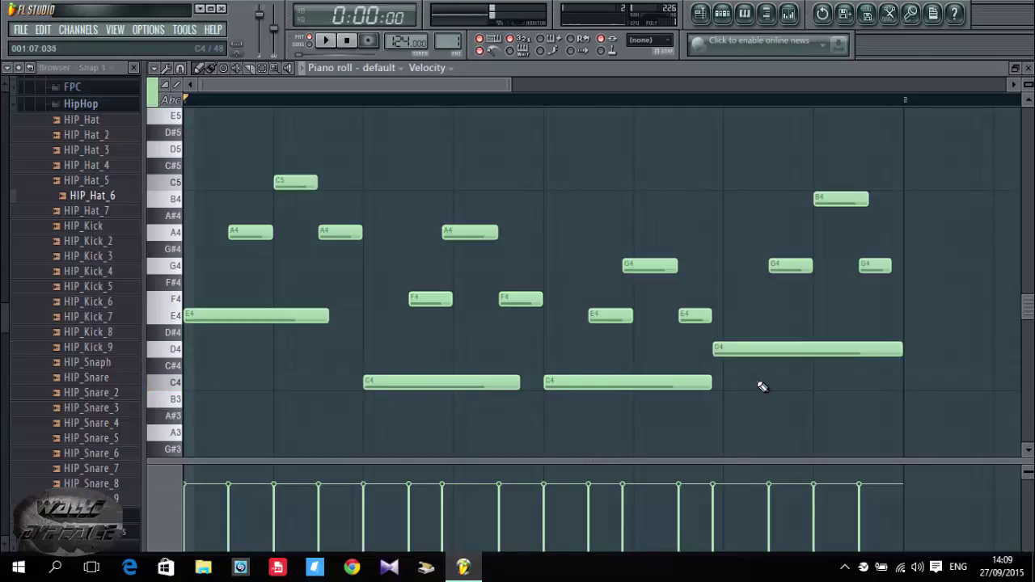
{"action": "left_click_drag", "start_coordinate": [730, 347], "coordinate": [743, 351]}
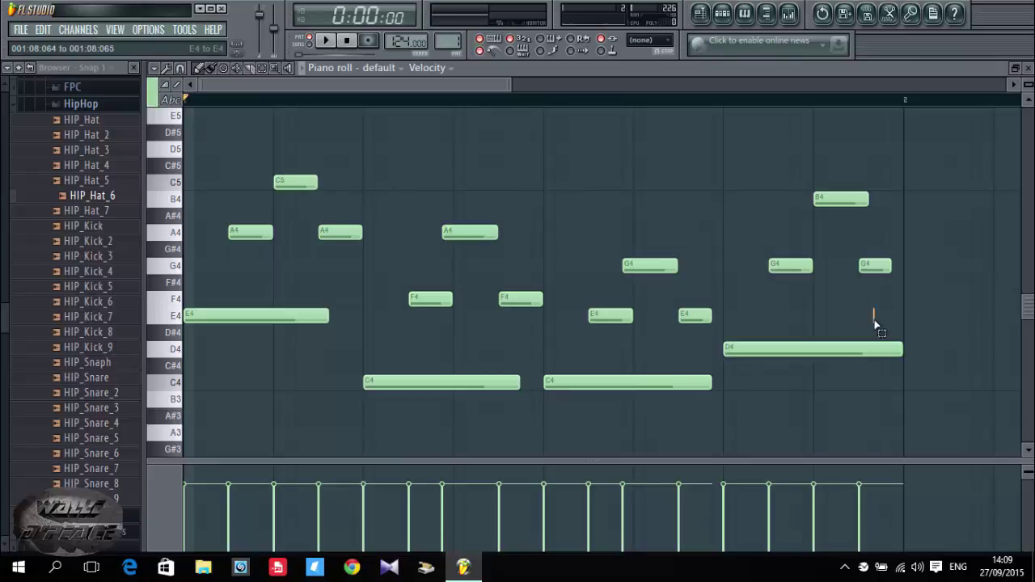
Select only the short melody notes, leaving out the first long E4, and apply the Articulate tool to them.
{"action": "left_click_drag", "start_coordinate": [871, 322], "coordinate": [240, 131]}
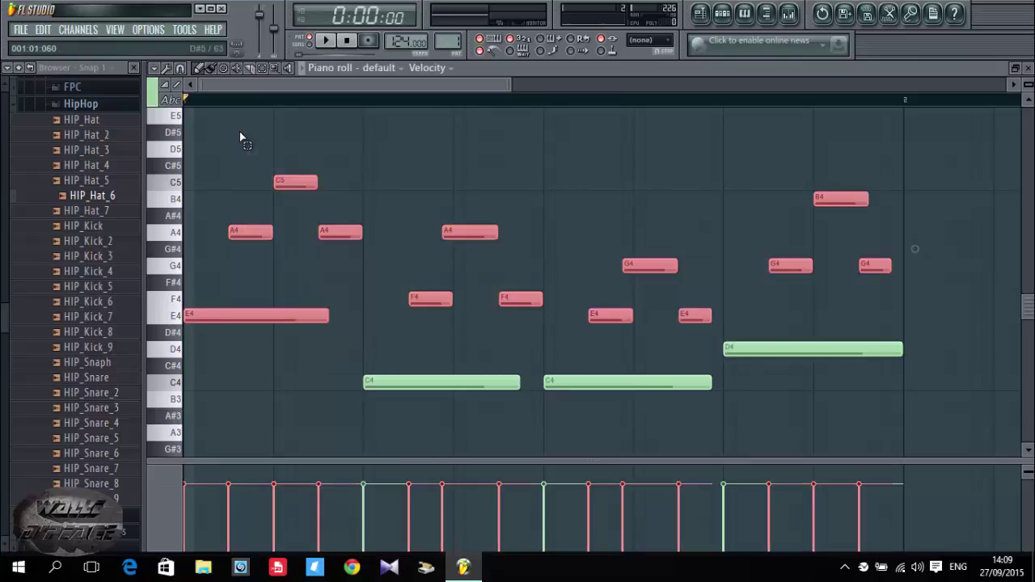
{"action": "left_click", "coordinate": [226, 321], "text": "ctrl"}
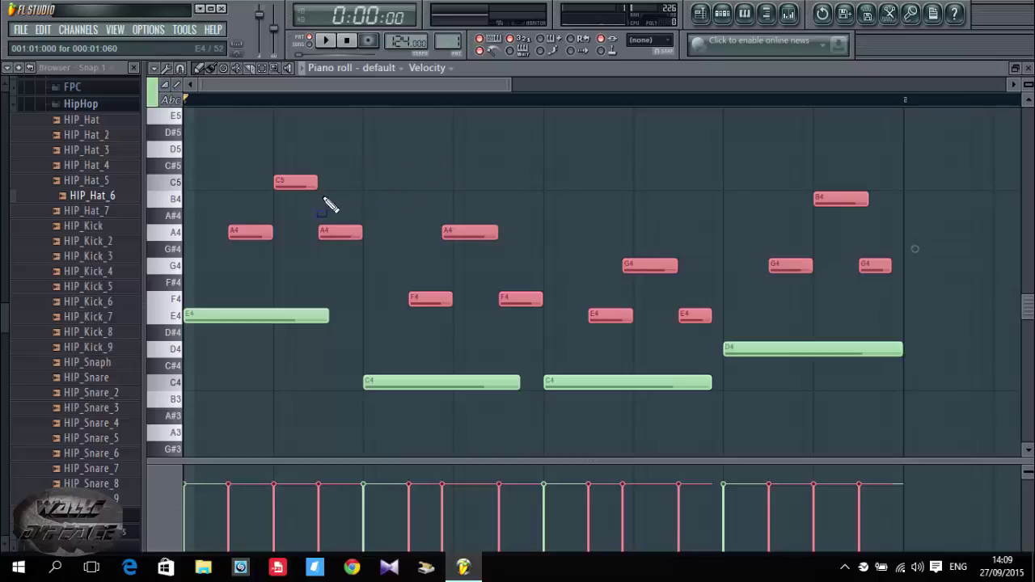
{"action": "left_click", "coordinate": [166, 68]}
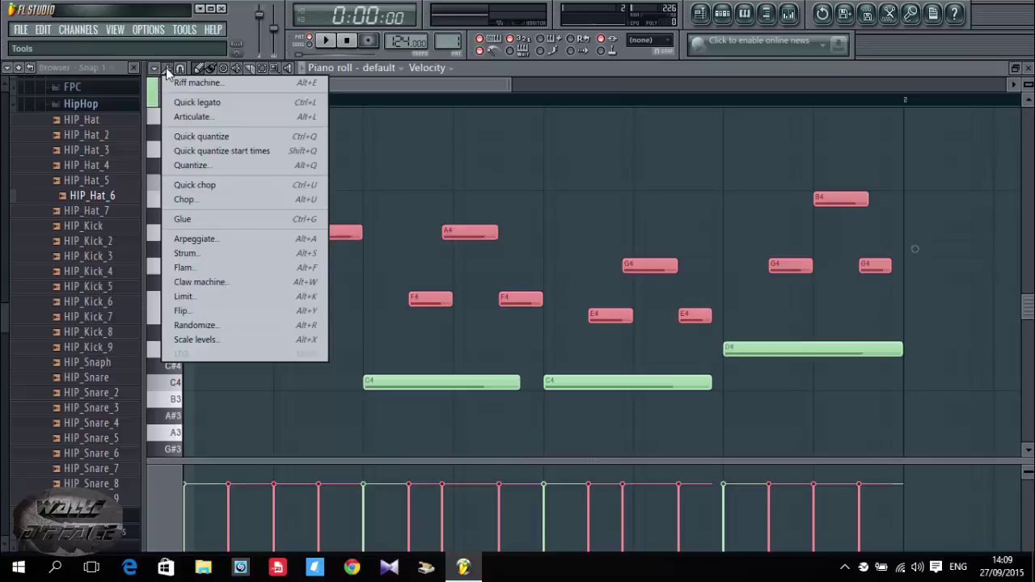
{"action": "left_click", "coordinate": [195, 116]}
{"action": "left_click", "coordinate": [565, 337]}
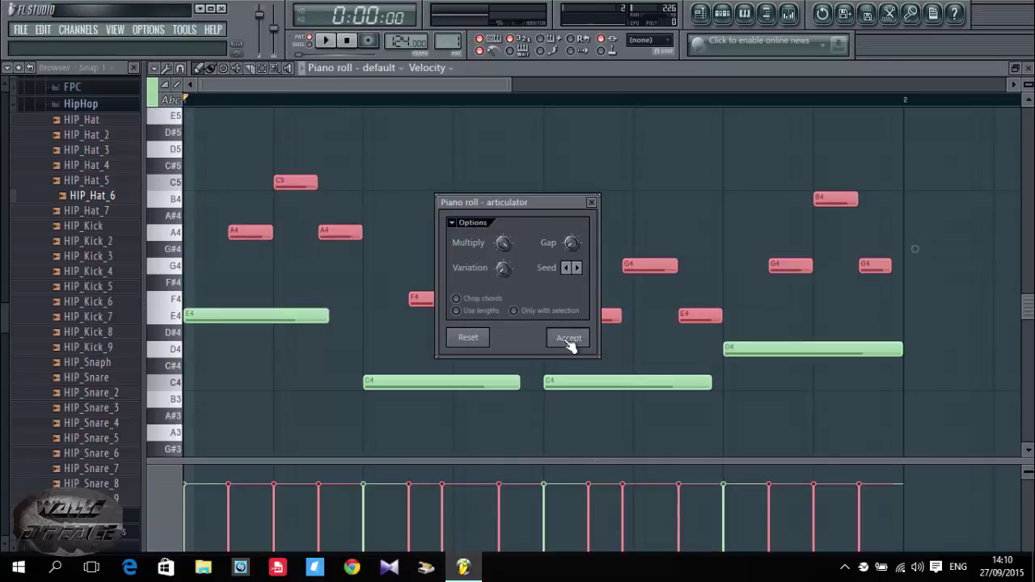
{"action": "left_click", "coordinate": [570, 346]}
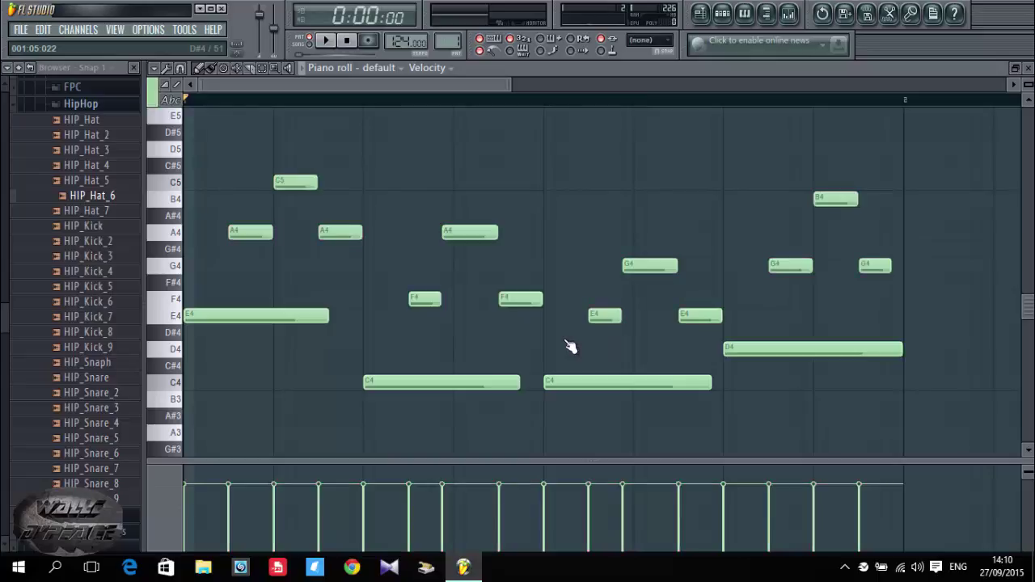
Trim the third A4's start to the beat, shorten the long E4, C4 and D4 notes, and extend the final G4 to the bar line.
{"action": "left_click_drag", "start_coordinate": [466, 235], "coordinate": [497, 235]}
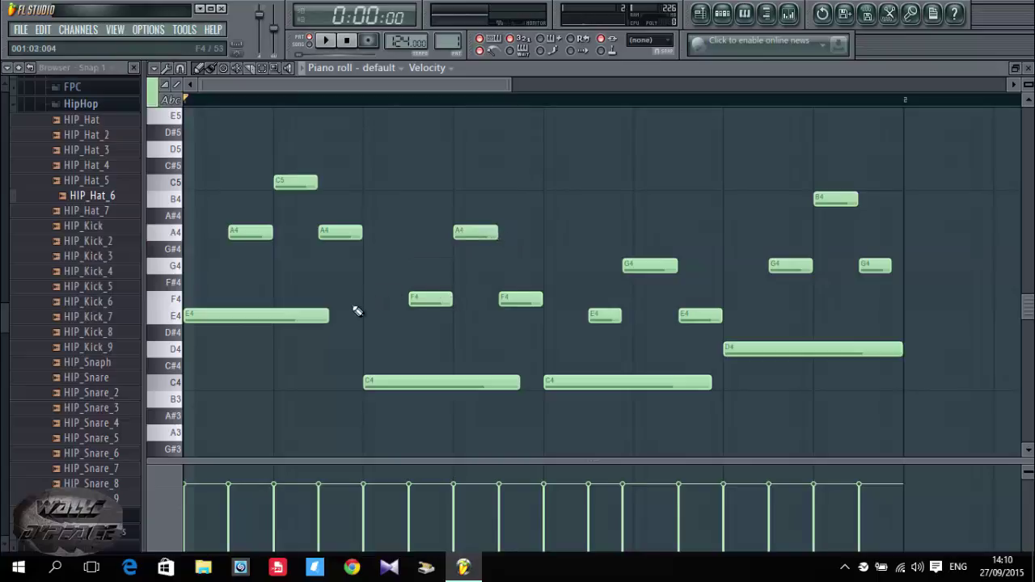
{"action": "left_click_drag", "start_coordinate": [327, 316], "coordinate": [317, 317]}
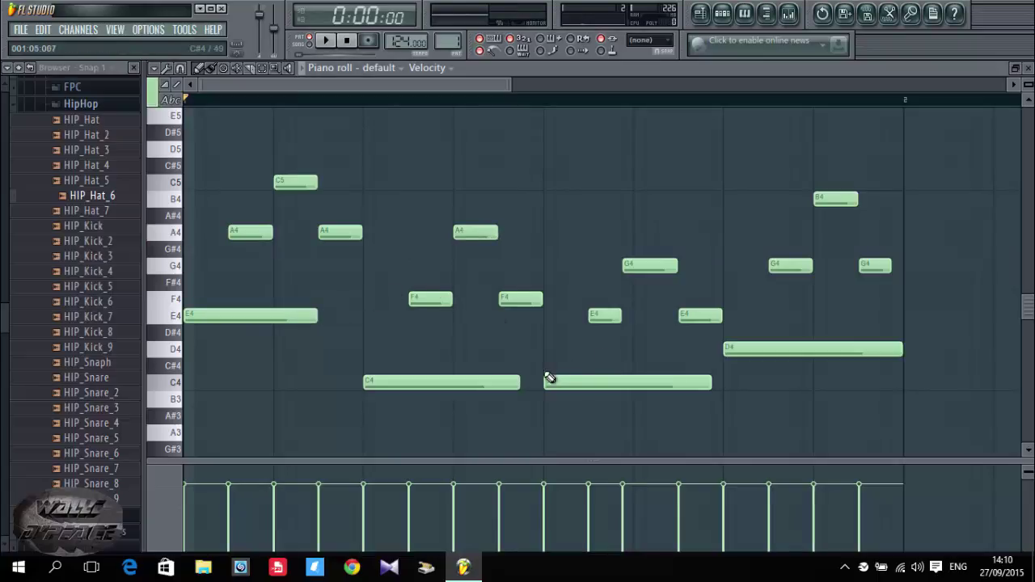
{"action": "left_click_drag", "start_coordinate": [519, 381], "coordinate": [492, 379]}
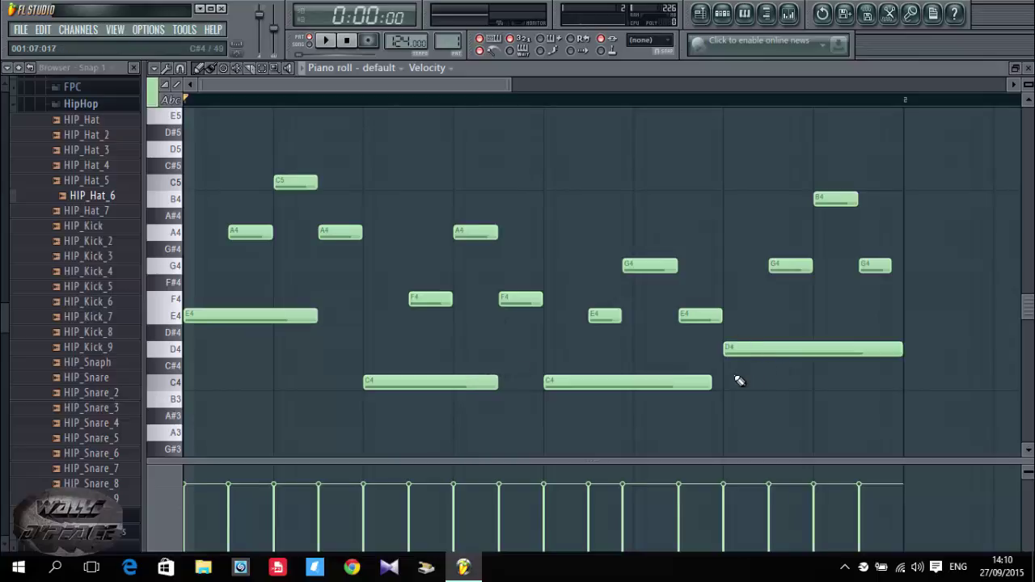
{"action": "left_click_drag", "start_coordinate": [710, 381], "coordinate": [680, 380]}
{"action": "left_click_drag", "start_coordinate": [903, 349], "coordinate": [857, 350]}
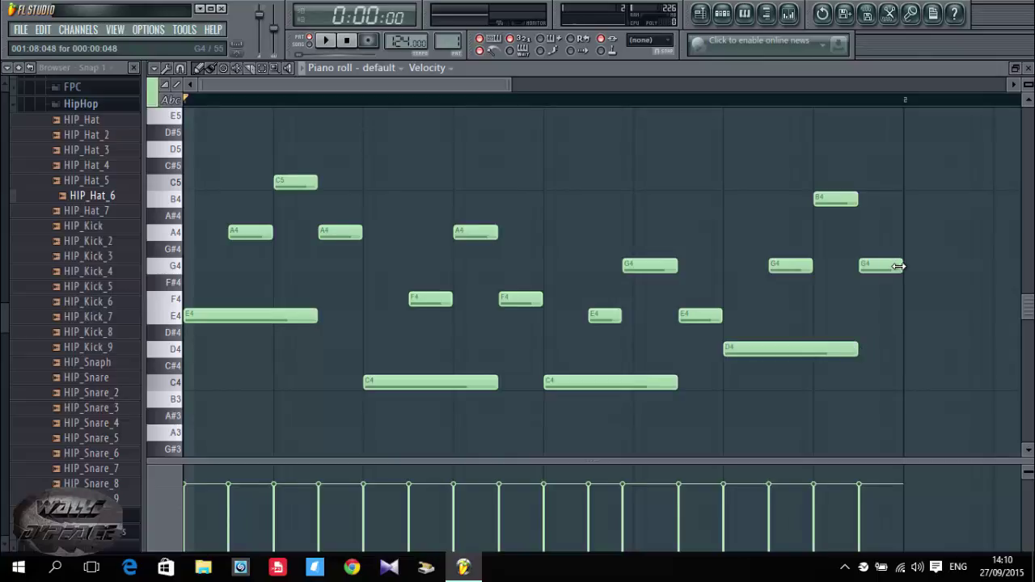
Trim the start of the first G4 note to the beat line, checking the melody by playback before and after.
{"action": "key", "text": "space"}
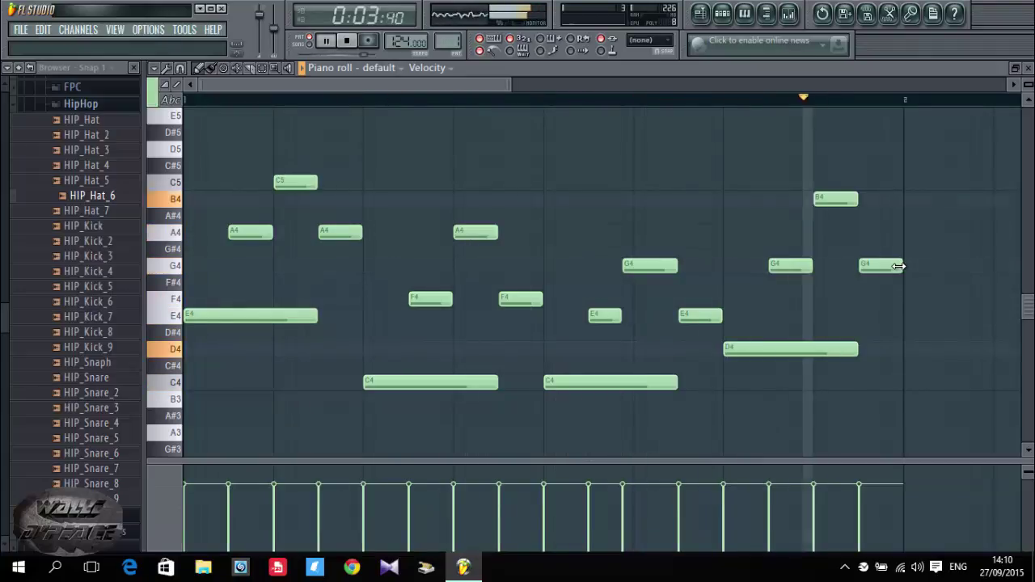
{"action": "key", "text": "space"}
{"action": "left_click_drag", "start_coordinate": [656, 266], "coordinate": [676, 267]}
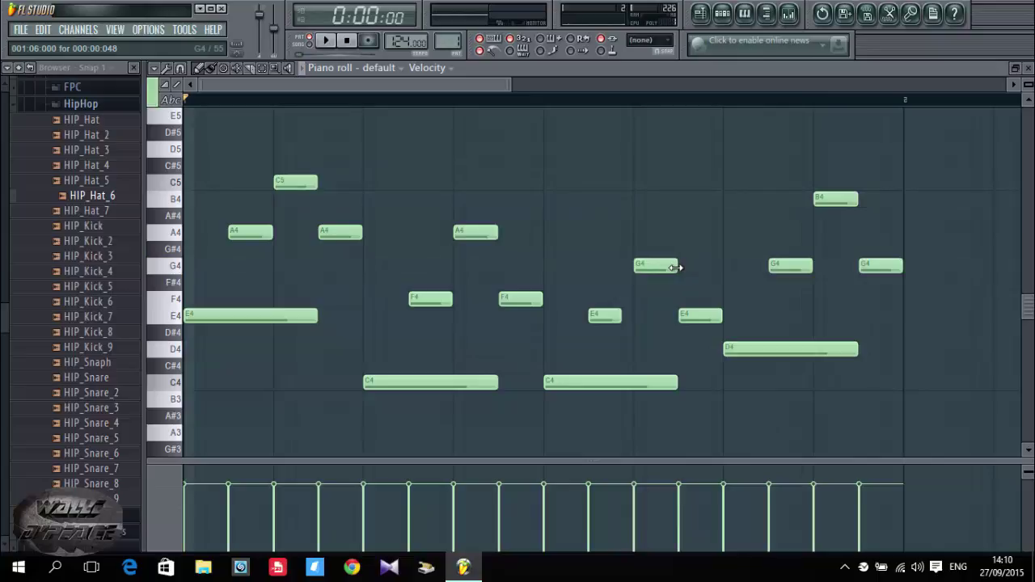
{"action": "key", "text": "space"}
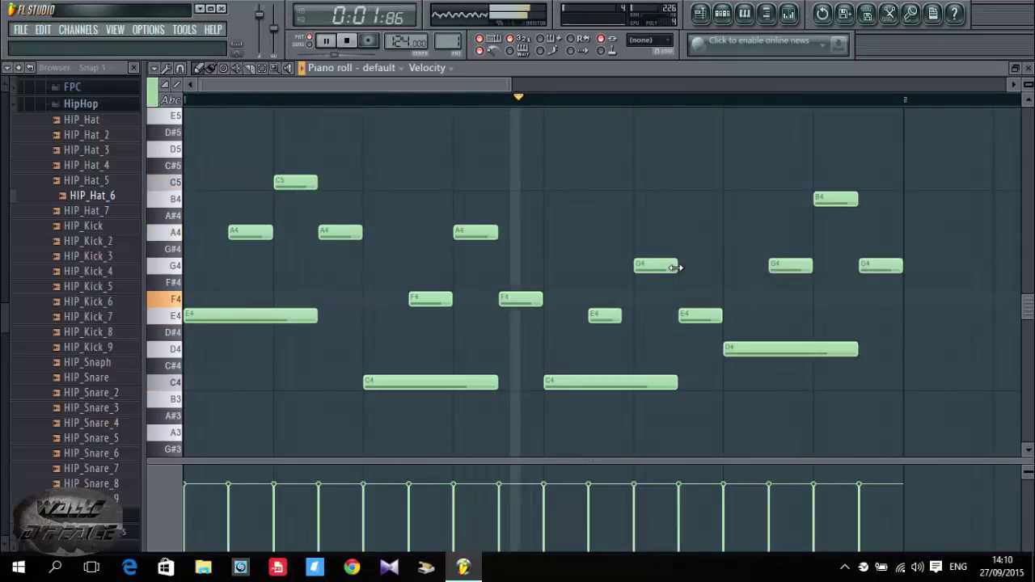
{"action": "key", "text": "F6"}
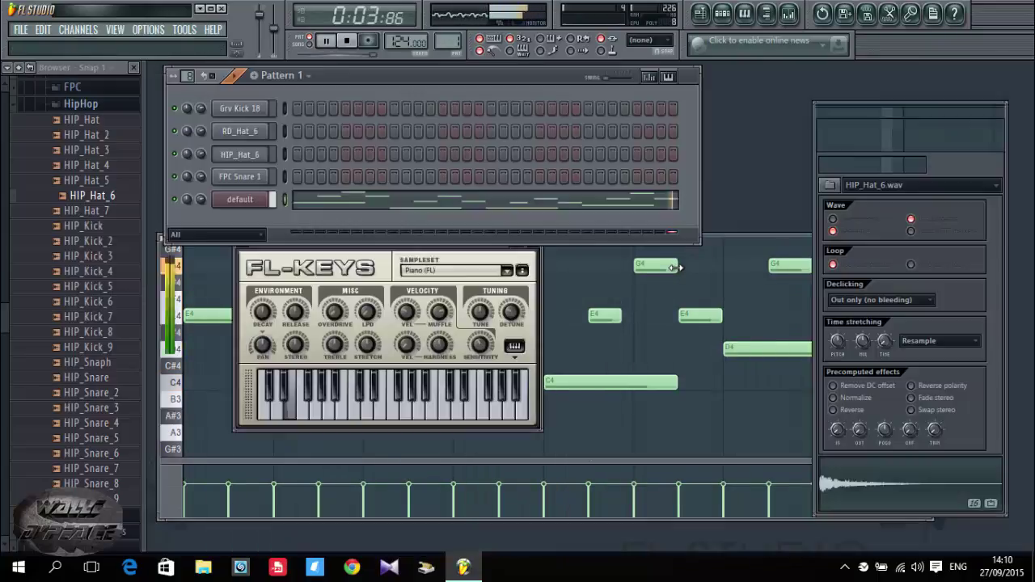
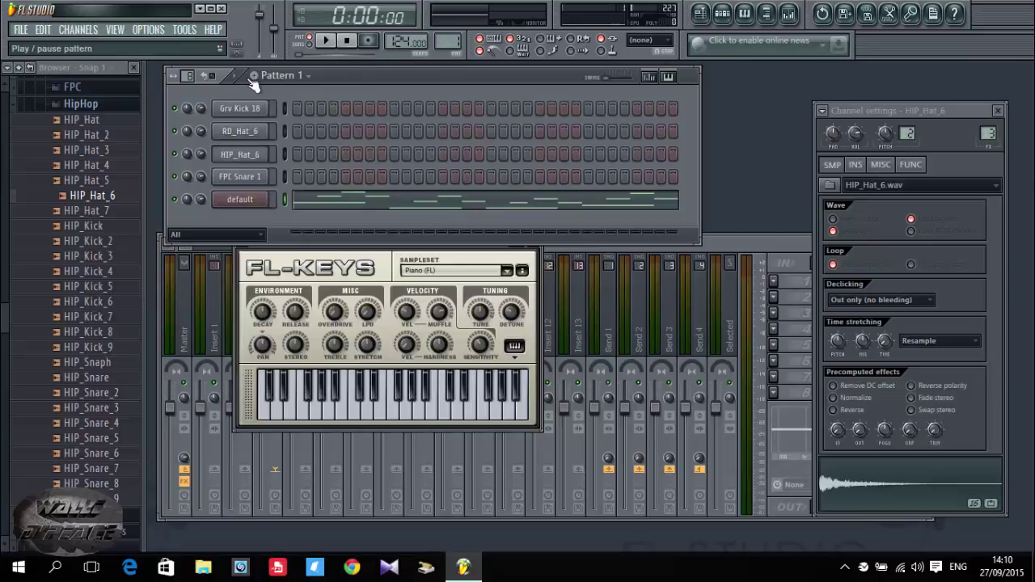
Rename Pattern 1 as Piano and give it the purple colour swatch.
{"action": "left_click", "coordinate": [307, 77]}
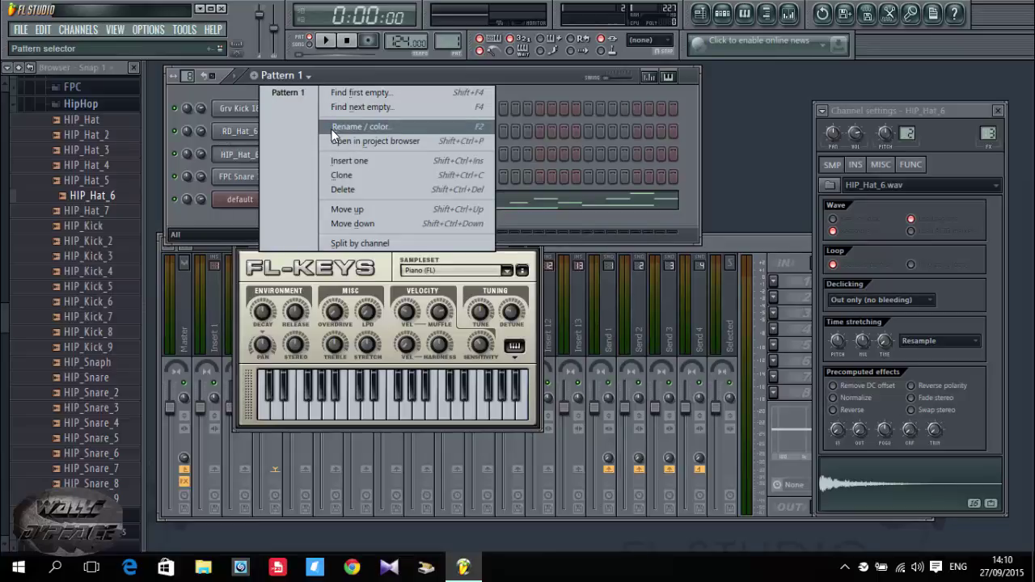
{"action": "left_click", "coordinate": [289, 74]}
{"action": "left_click", "coordinate": [289, 73]}
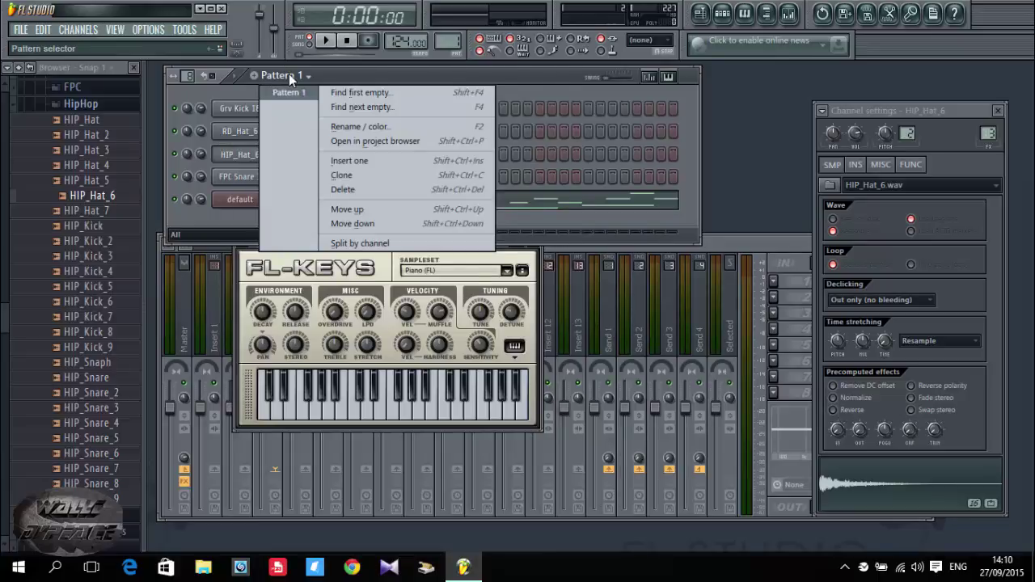
{"action": "left_click", "coordinate": [339, 128]}
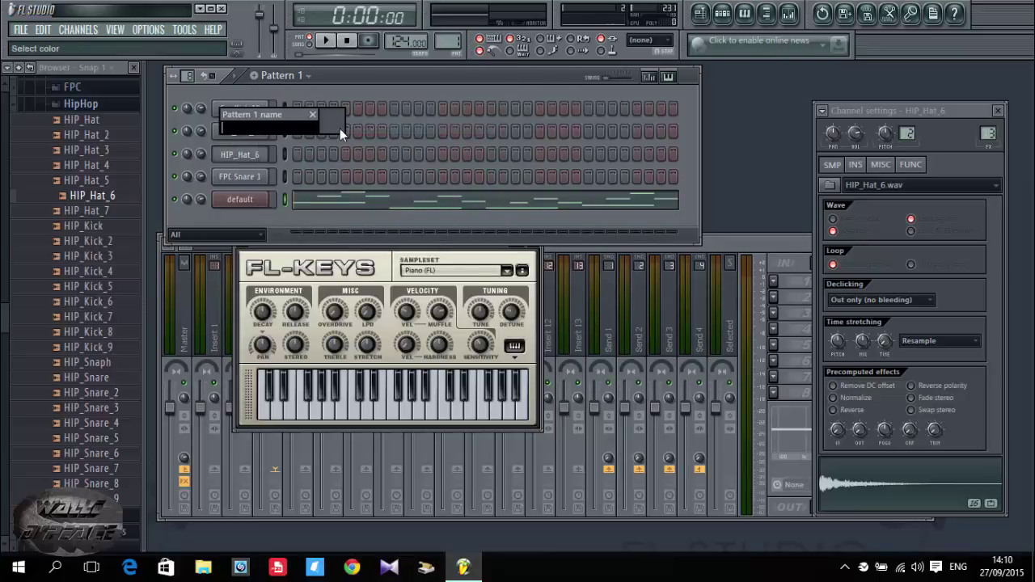
{"action": "type", "text": "Piano"}
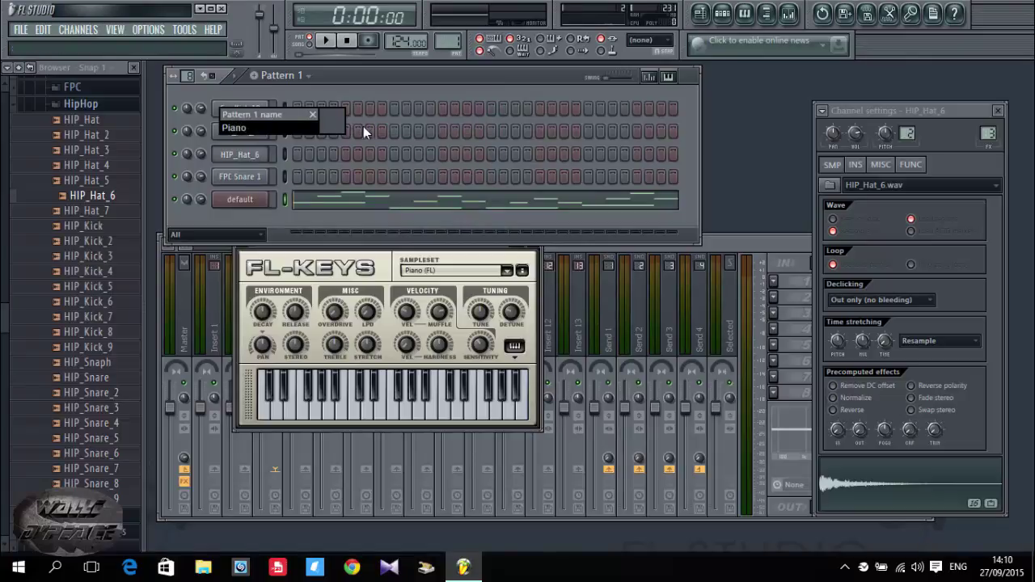
{"action": "left_click", "coordinate": [342, 126]}
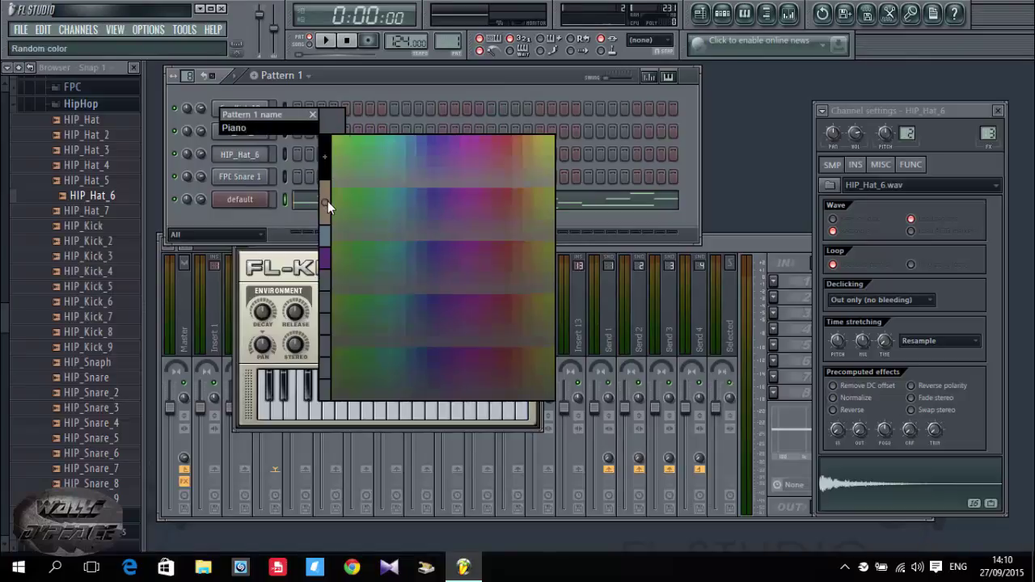
{"action": "left_click", "coordinate": [327, 256]}
{"action": "key", "text": "Return"}
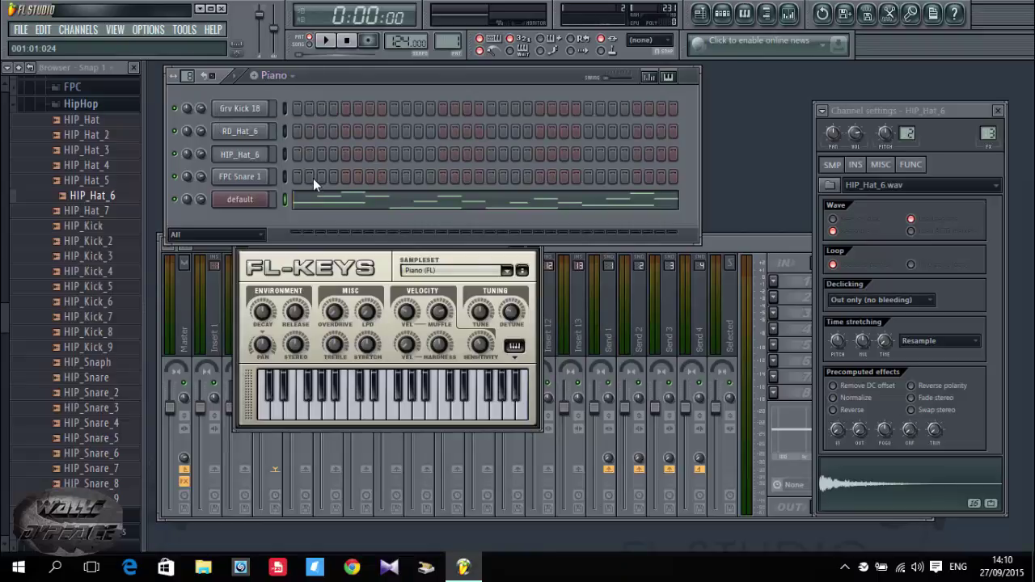
Add a second pattern named Drums with a random colour and lengthen it to 32 steps.
{"action": "left_click", "coordinate": [256, 76]}
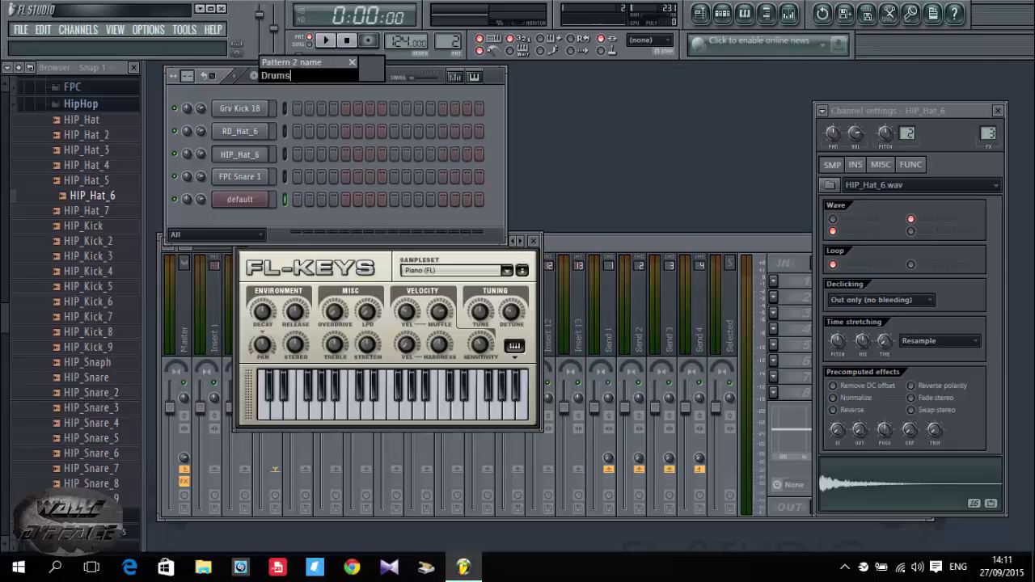
{"action": "left_click", "coordinate": [369, 69]}
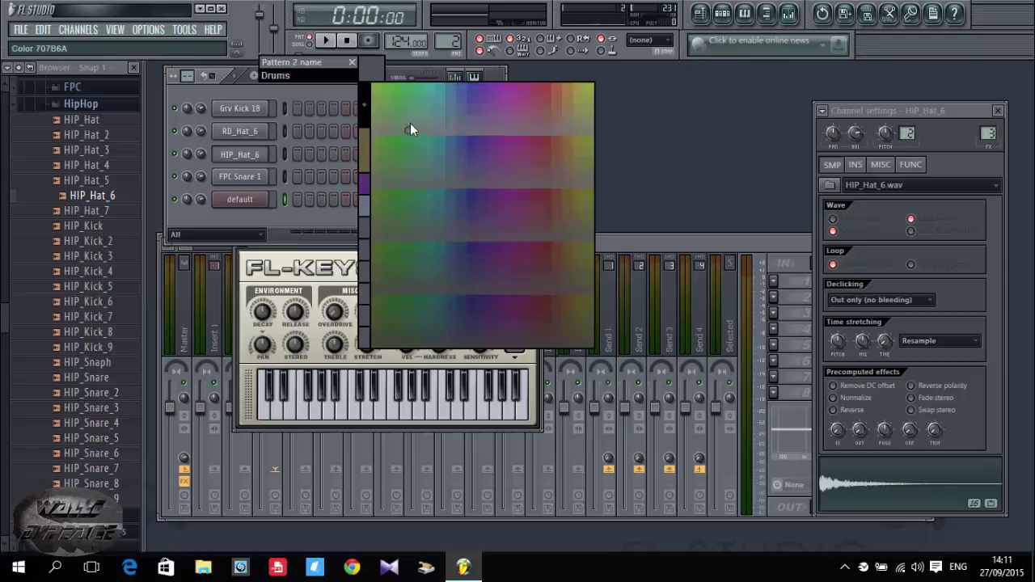
{"action": "left_click", "coordinate": [362, 151]}
{"action": "key", "text": "Return"}
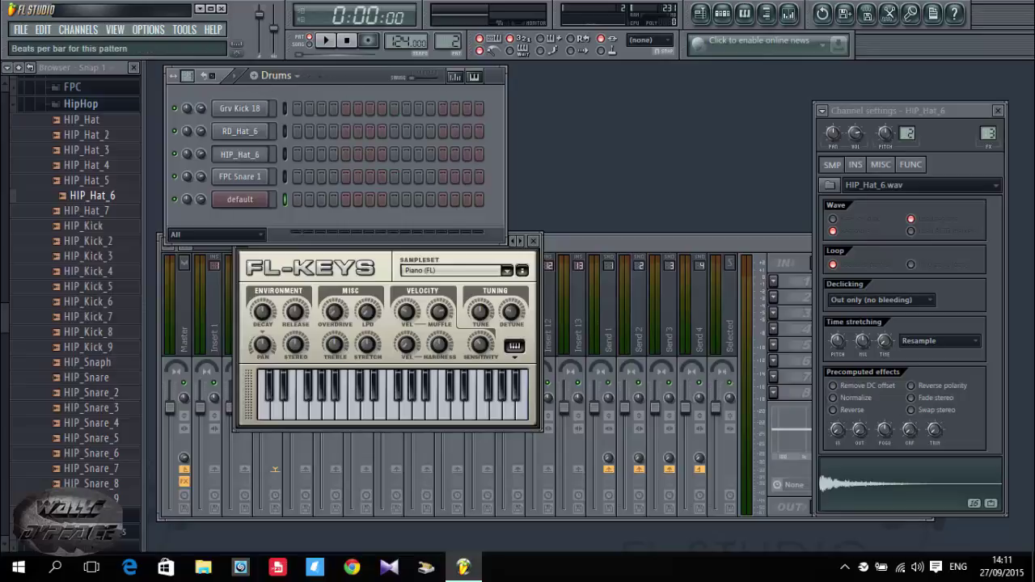
{"action": "scroll", "coordinate": [490, 75], "scroll_direction": "up", "scroll_amount": 4}
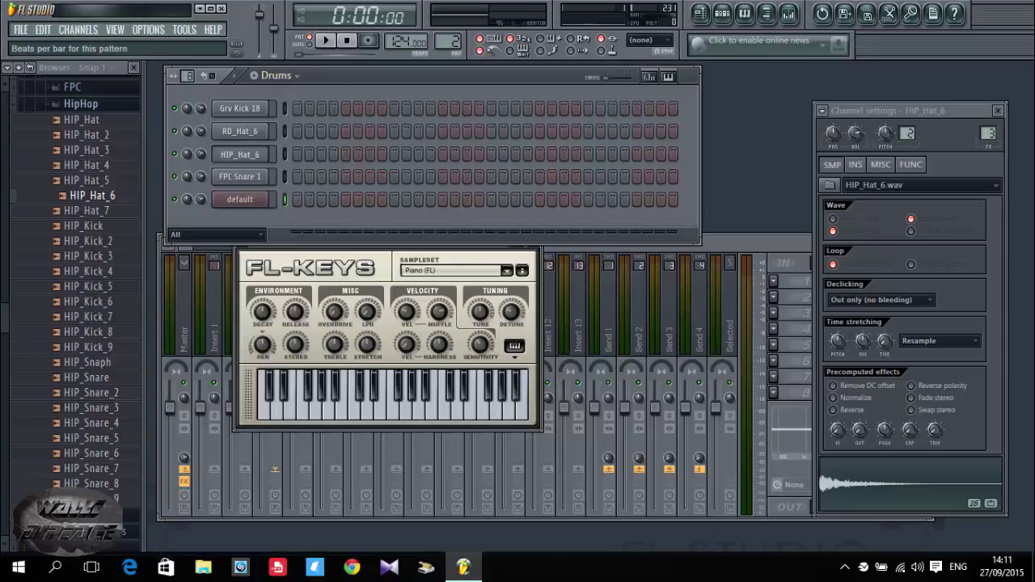
In the playlist, place a Piano clip on Track 4 and a Drums clip on Track 1, both starting at bar 1.
{"action": "left_click", "coordinate": [701, 14]}
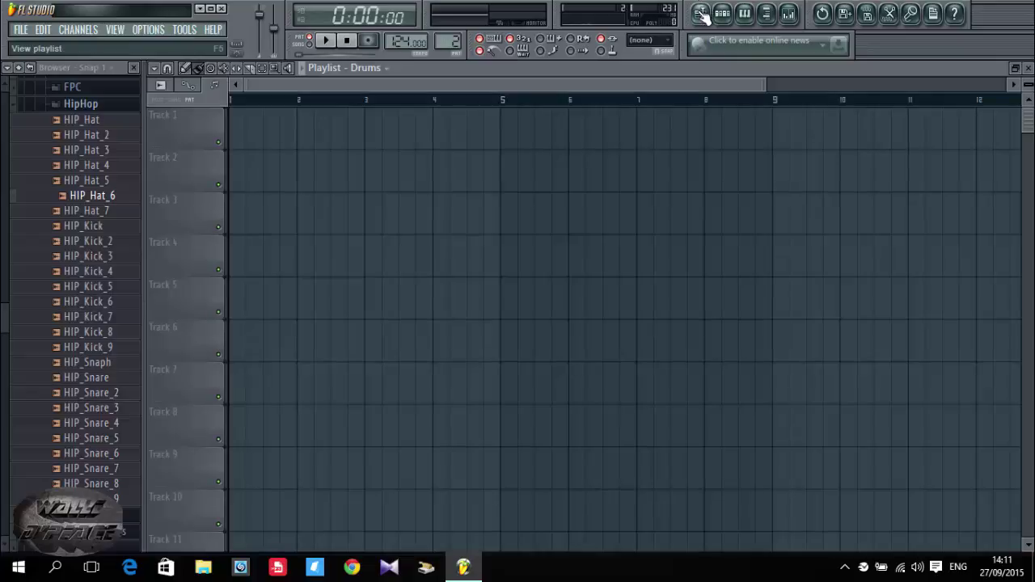
{"action": "left_click", "coordinate": [385, 70]}
{"action": "left_click", "coordinate": [383, 95]}
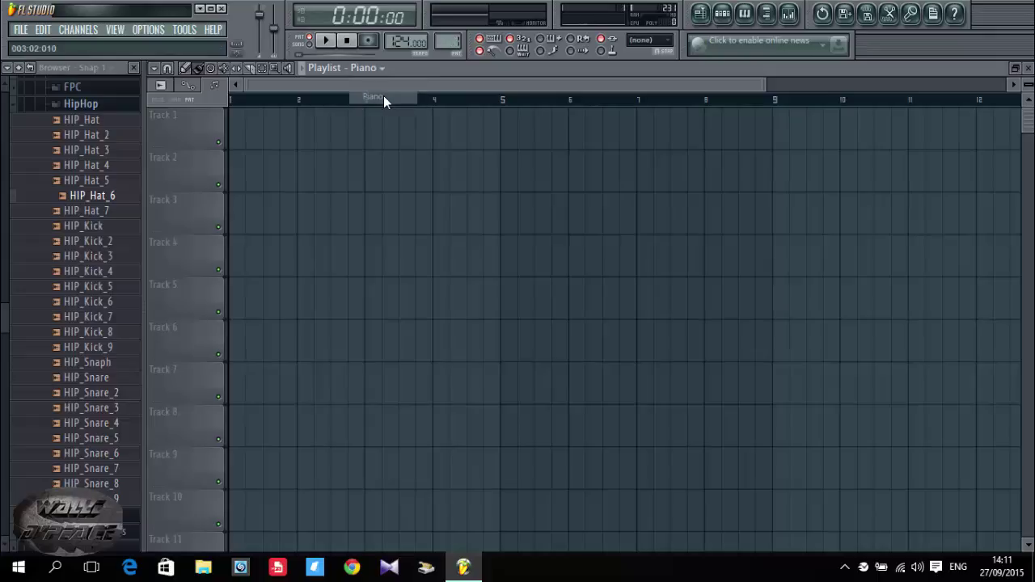
{"action": "left_click", "coordinate": [238, 262]}
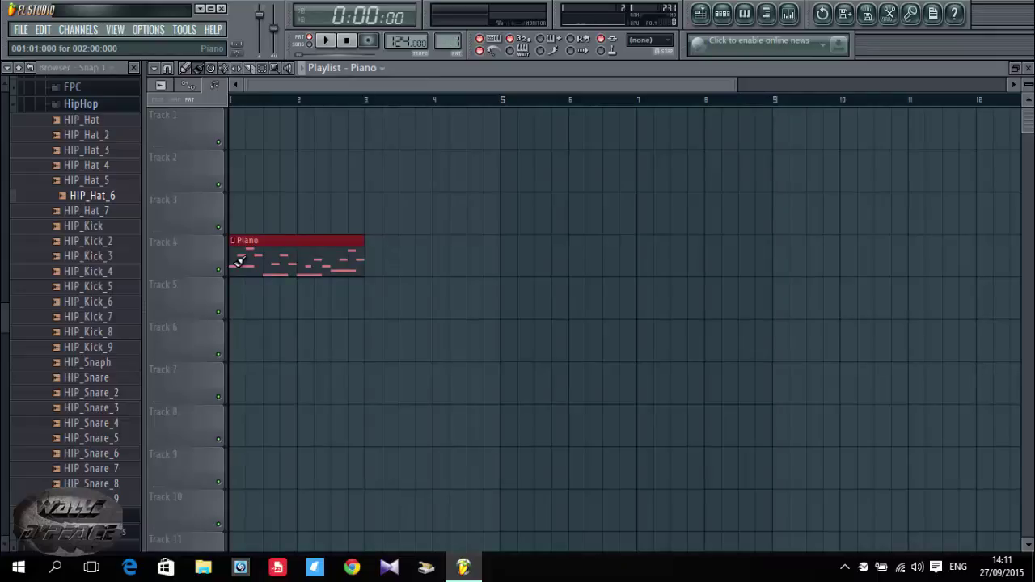
{"action": "left_click", "coordinate": [378, 69]}
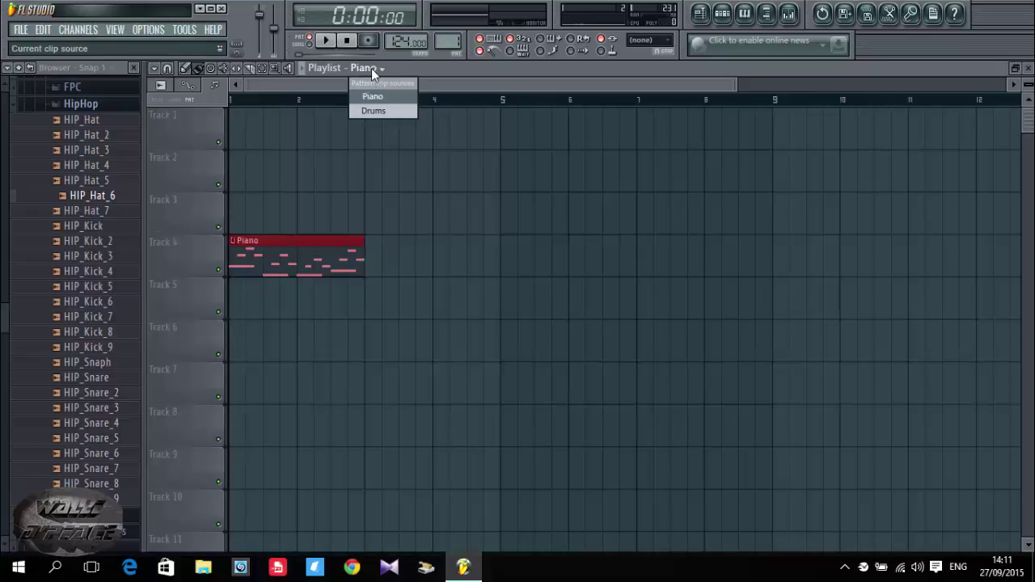
{"action": "left_click", "coordinate": [373, 109]}
{"action": "left_click", "coordinate": [240, 136]}
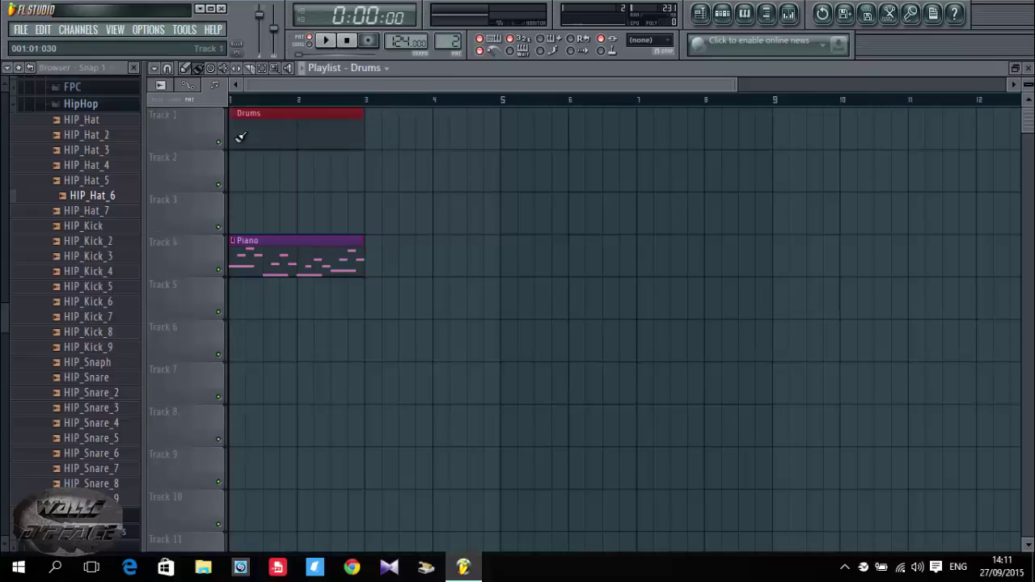
Switch playback to song mode and play the playlist arrangement, closing the playlist to return to the step sequencer.
{"action": "key", "text": "F5"}
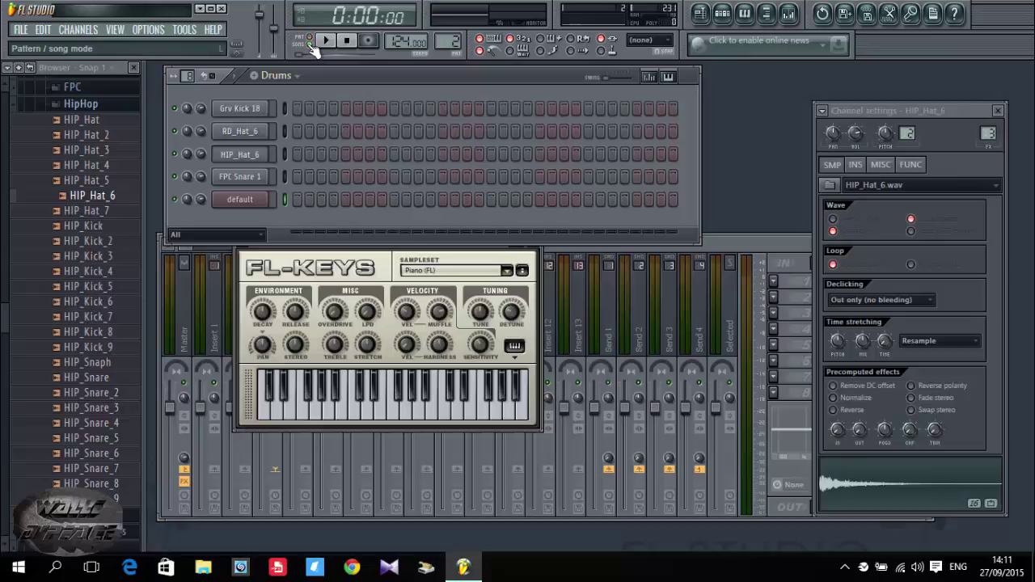
{"action": "left_click", "coordinate": [701, 13]}
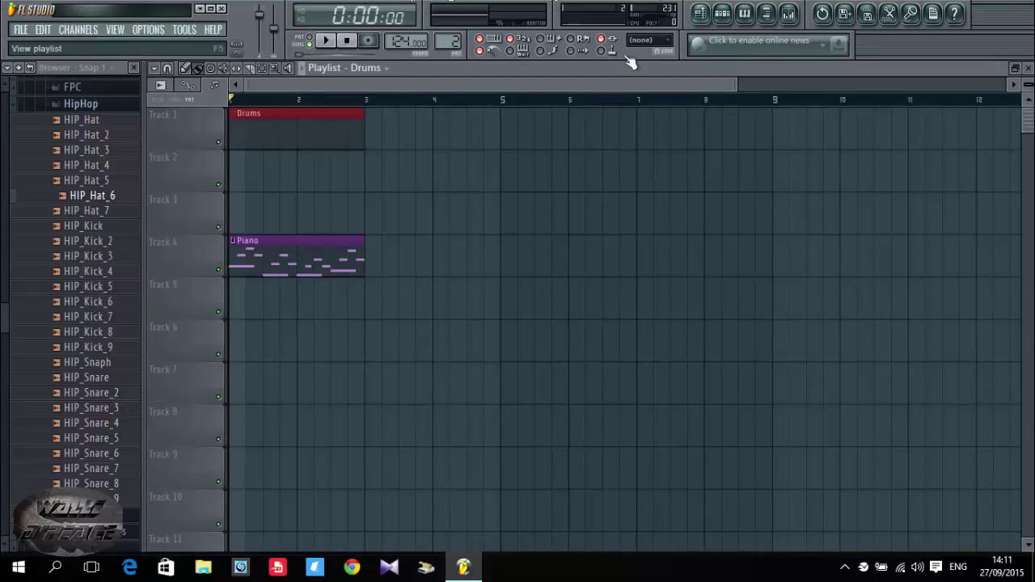
{"action": "key", "text": "space"}
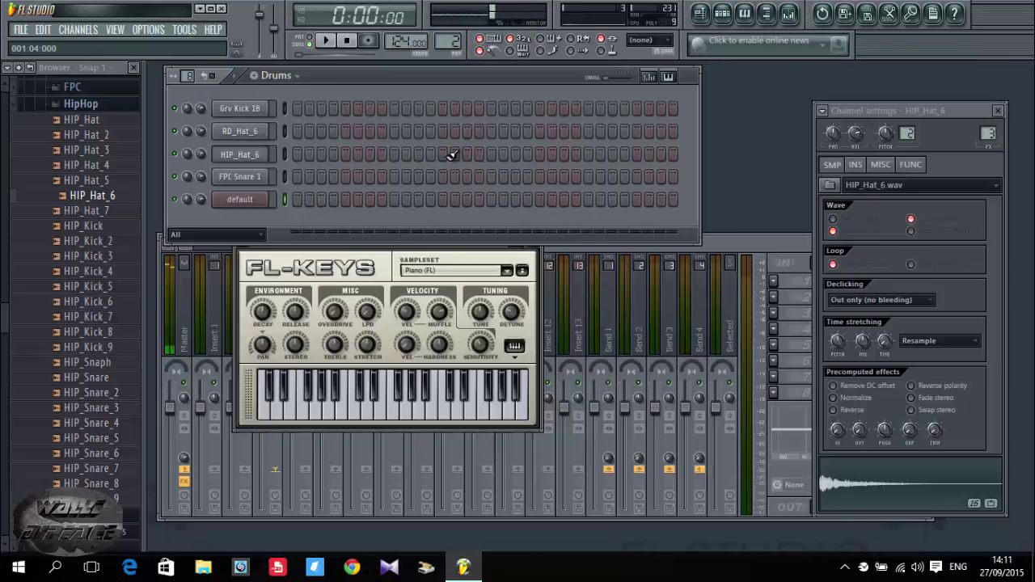
Fill the Grv Kick 18 channel on each 4 steps in the Drums pattern and listen to it with the piano.
{"action": "right_click", "coordinate": [249, 111]}
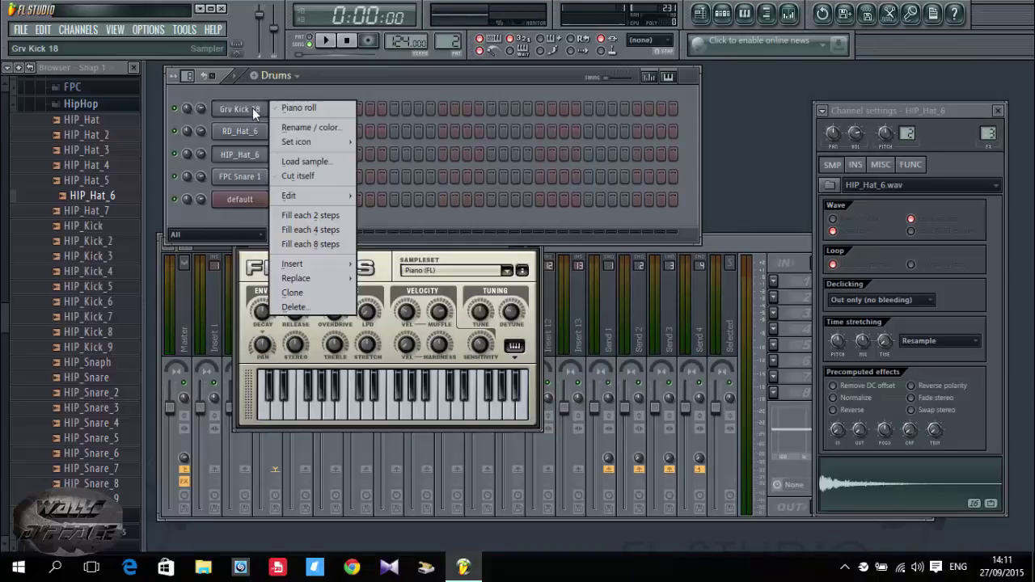
{"action": "left_click", "coordinate": [310, 230]}
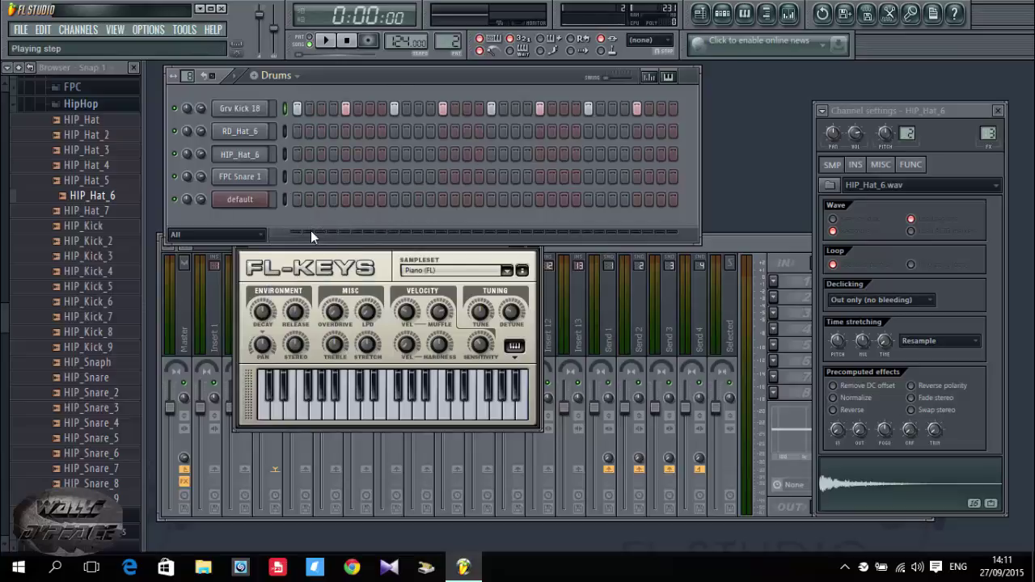
{"action": "key", "text": "space"}
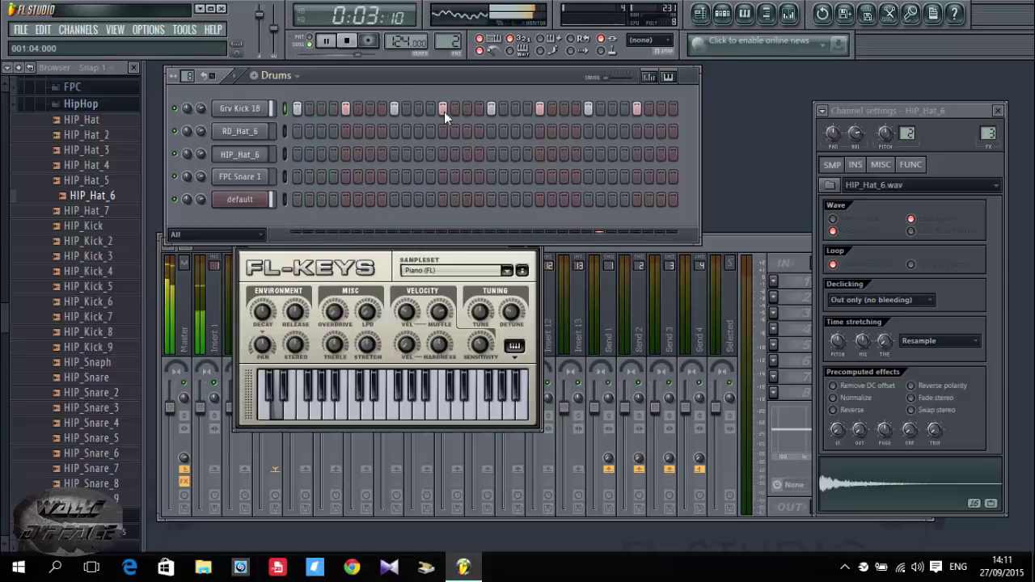
{"action": "key", "text": "space"}
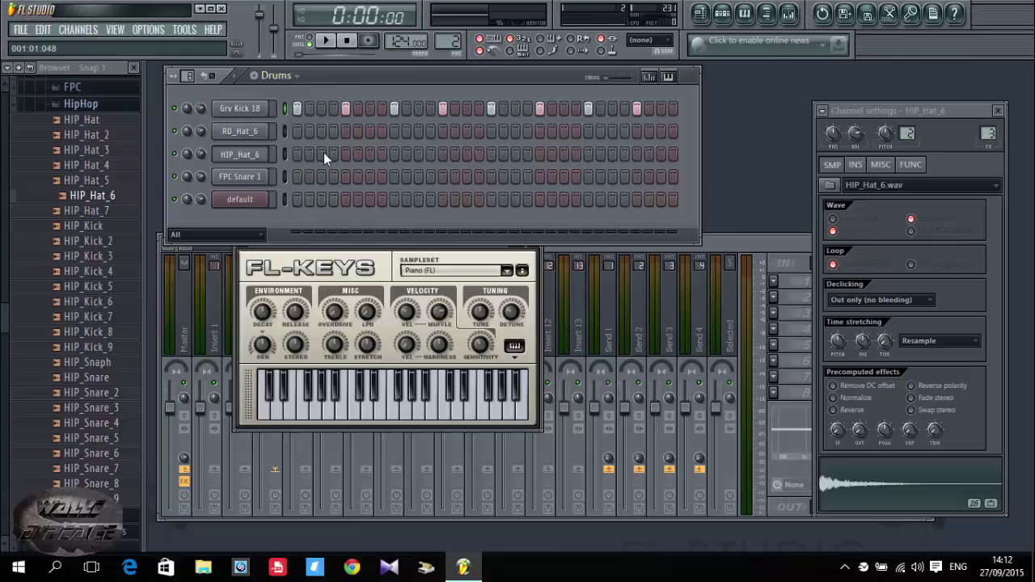
{"action": "key", "text": "space"}
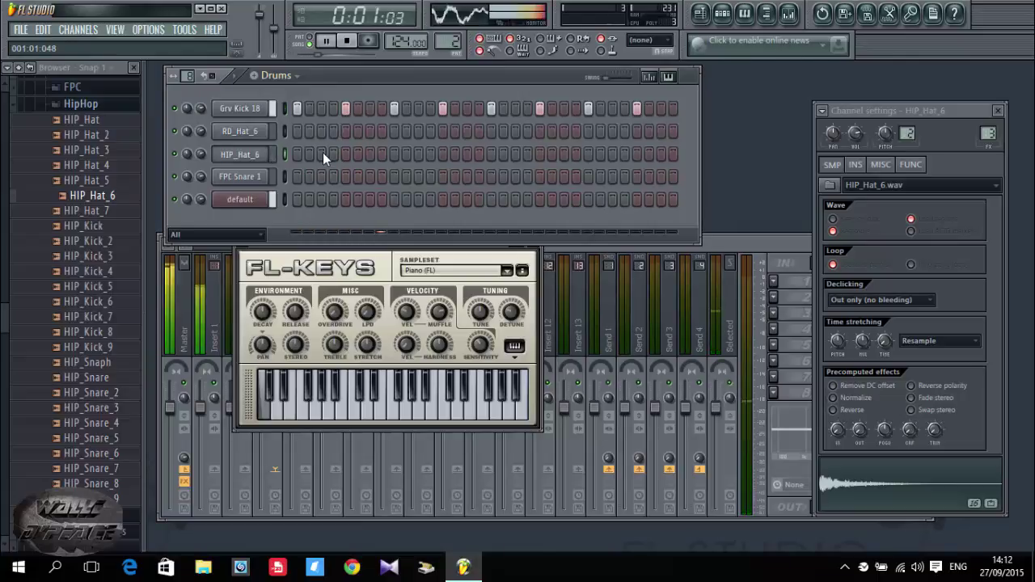
{"action": "key", "text": "space"}
Place RD_Hat_6 hits on the third step of every beat, from step 3 to step 31, and play the song.
{"action": "left_click", "coordinate": [321, 131]}
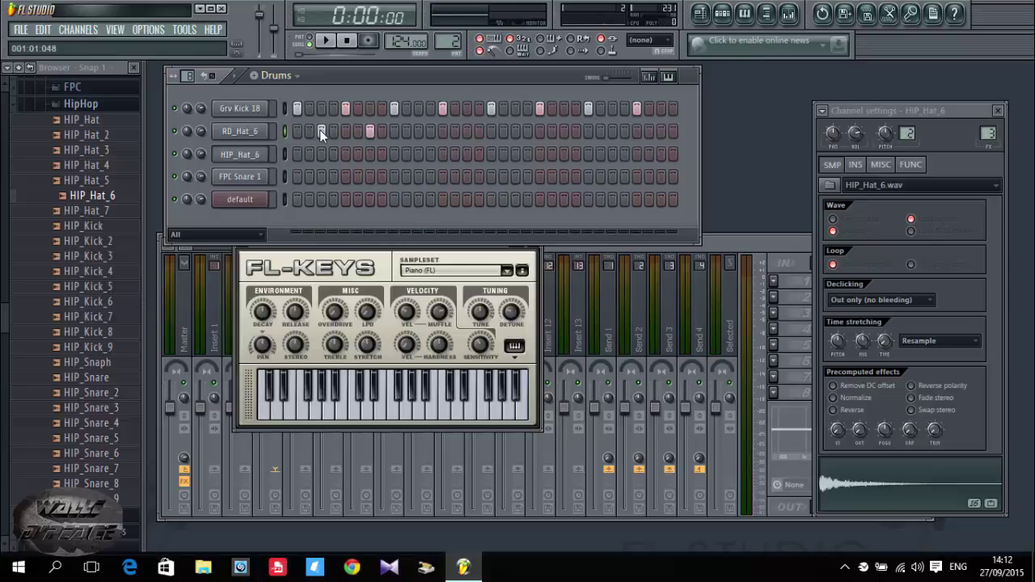
{"action": "key", "text": "space"}
{"action": "left_click", "coordinate": [418, 131]}
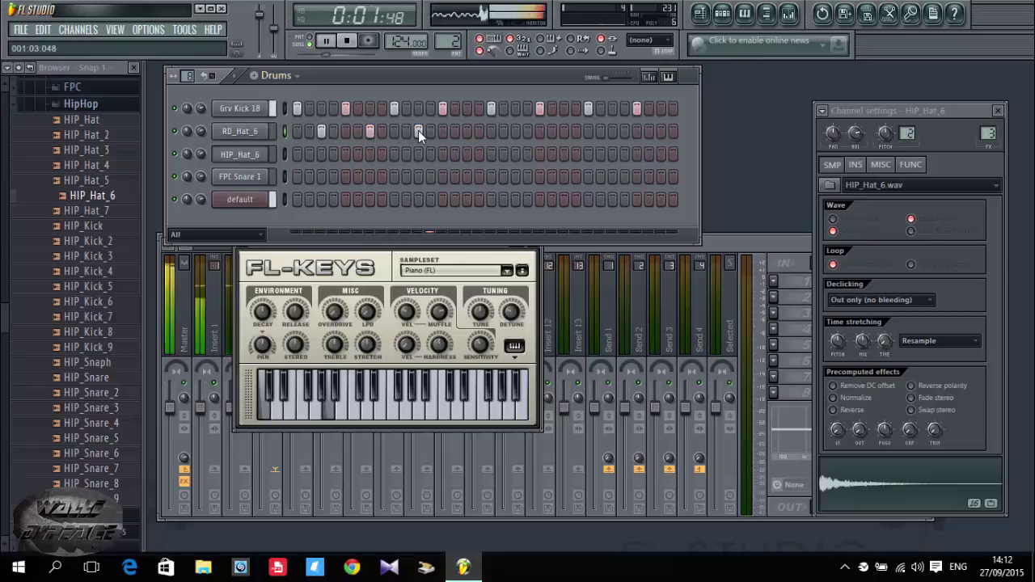
{"action": "left_click", "coordinate": [466, 131]}
{"action": "key", "text": "space"}
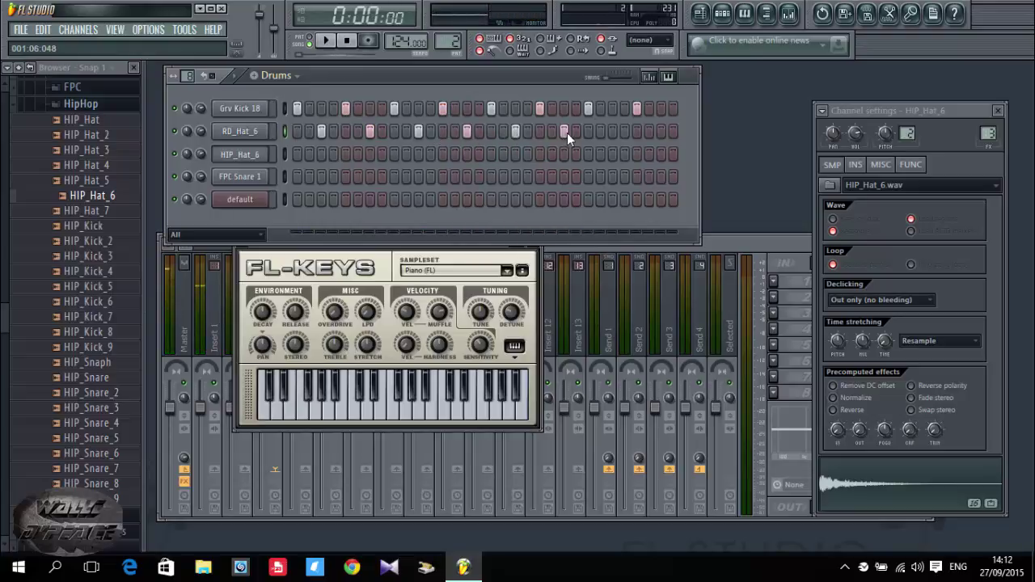
{"action": "key", "text": "space"}
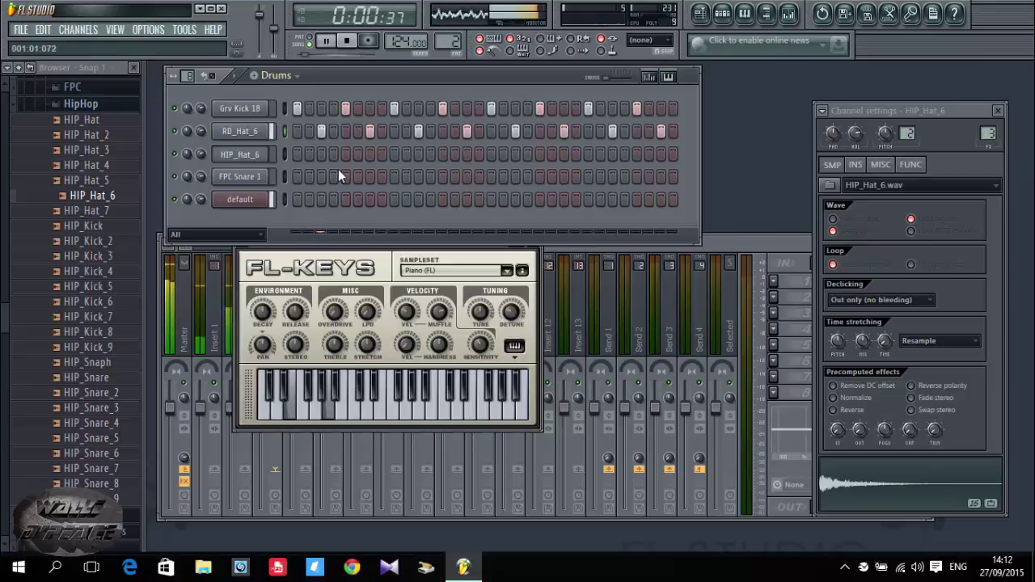
Add an extra Grv Kick 18 hit on step 32 and check the groove by playback.
{"action": "key", "text": "space"}
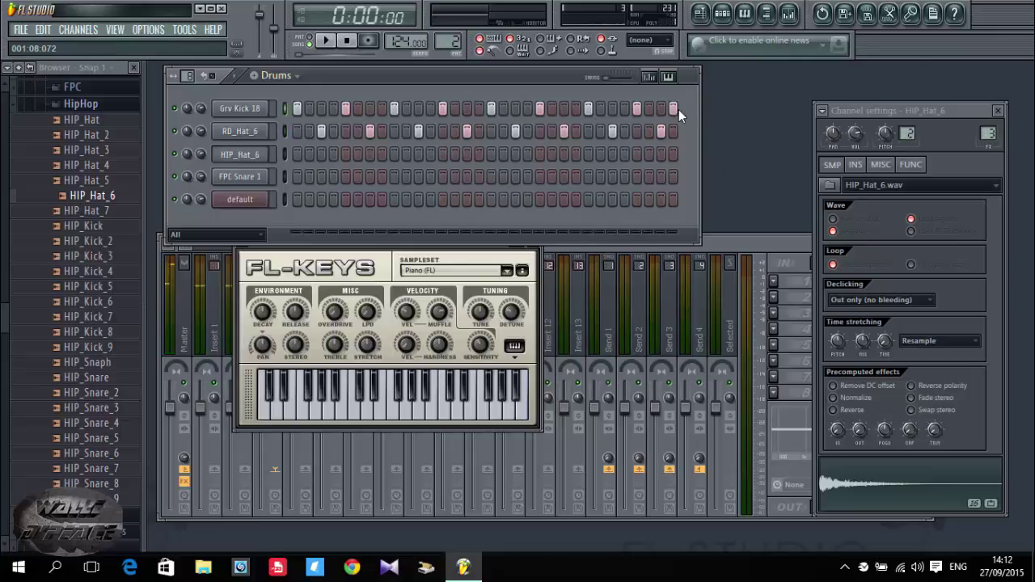
{"action": "key", "text": "space"}
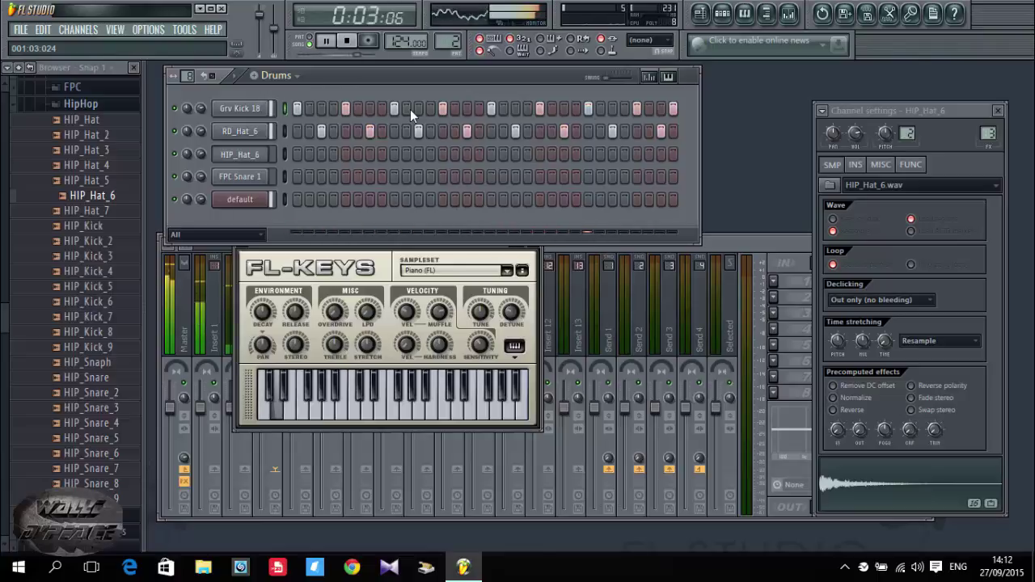
{"action": "key", "text": "space"}
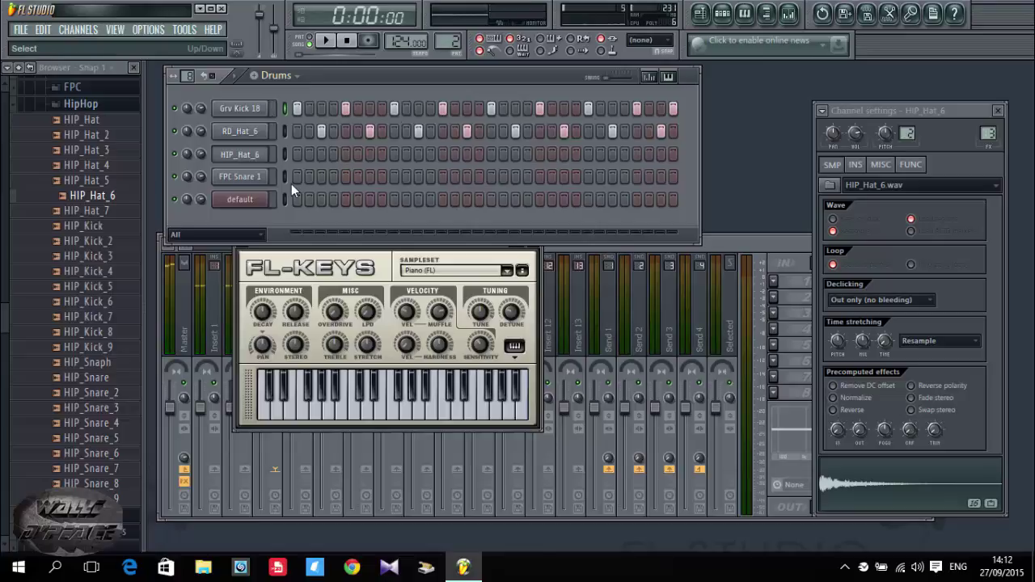
Place FPC Snare 1 hits on steps 5, 13, 21 and 29 and audition the beat.
{"action": "left_click", "coordinate": [345, 177]}
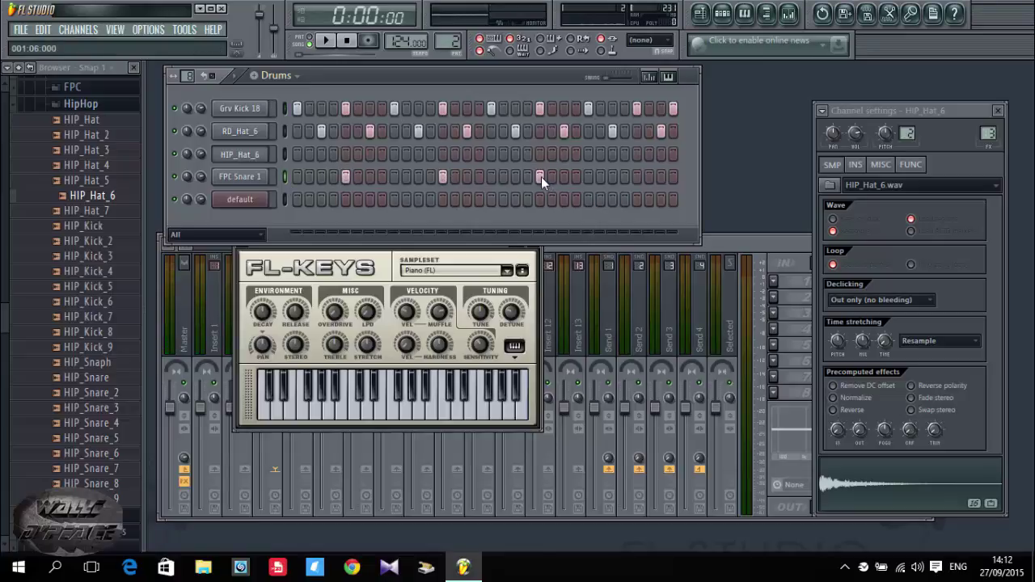
{"action": "key", "text": "space"}
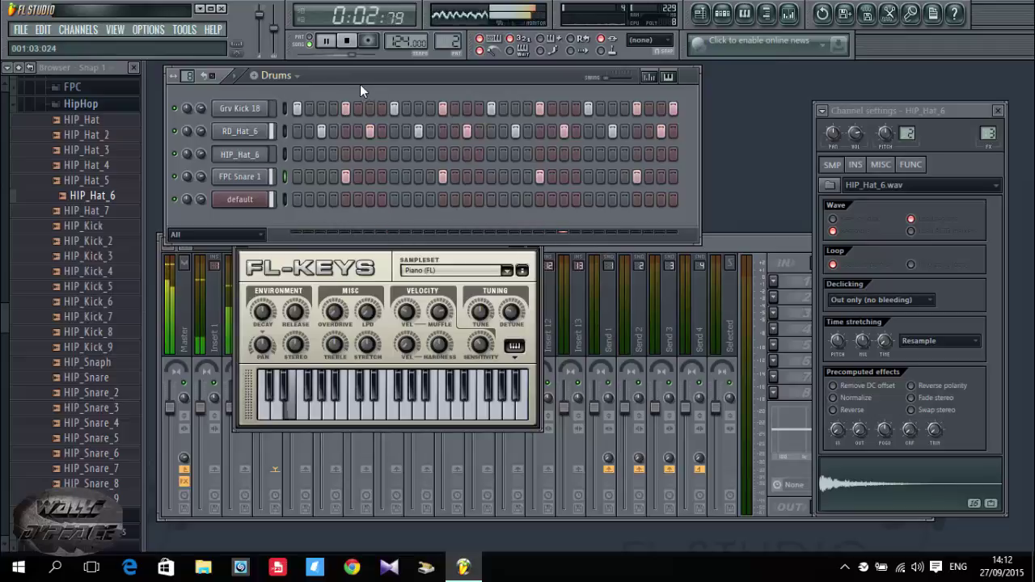
{"action": "key", "text": "space"}
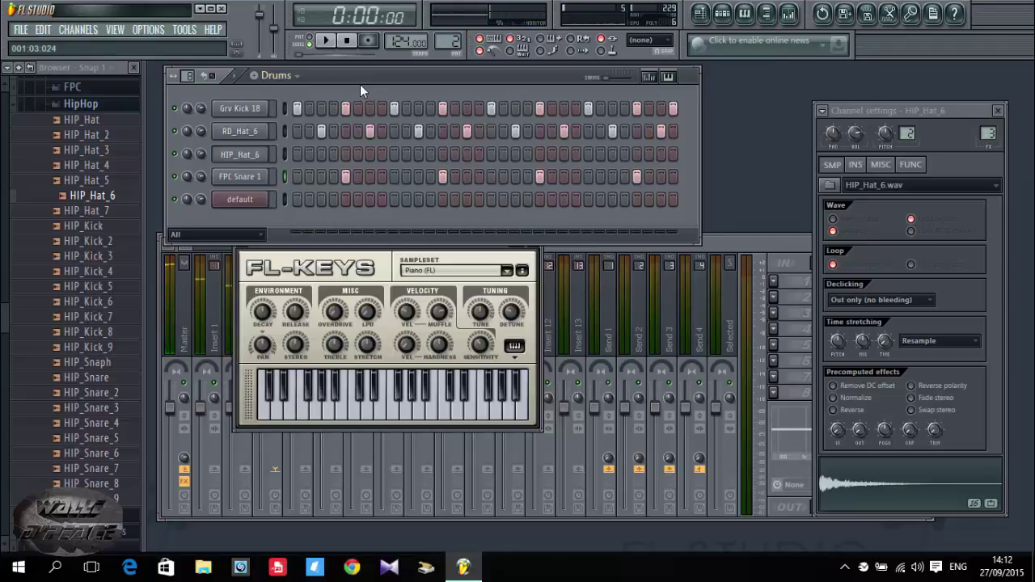
Fill the HIP_Hat_6 channel on each 2 steps.
{"action": "right_click", "coordinate": [229, 159]}
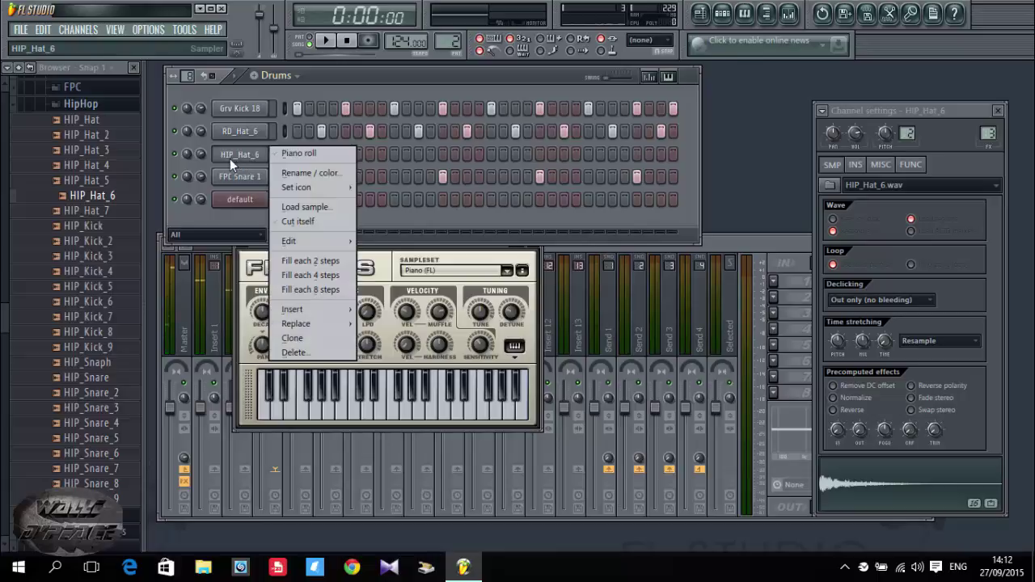
{"action": "left_click", "coordinate": [284, 260]}
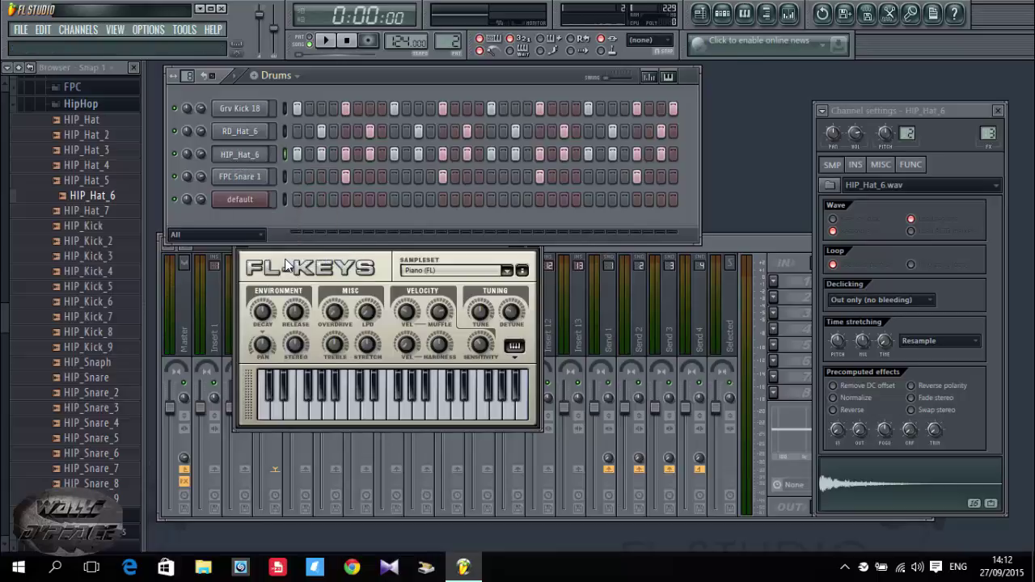
Audition the Drums pattern to check the filled HIP_Hat_6 hits.
{"action": "key", "text": "space"}
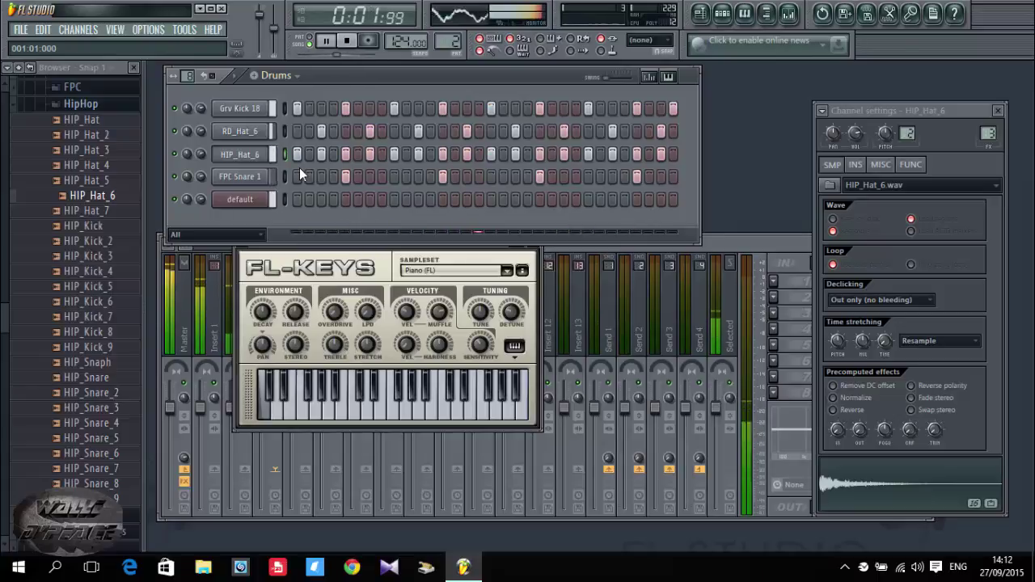
{"action": "key", "text": "space"}
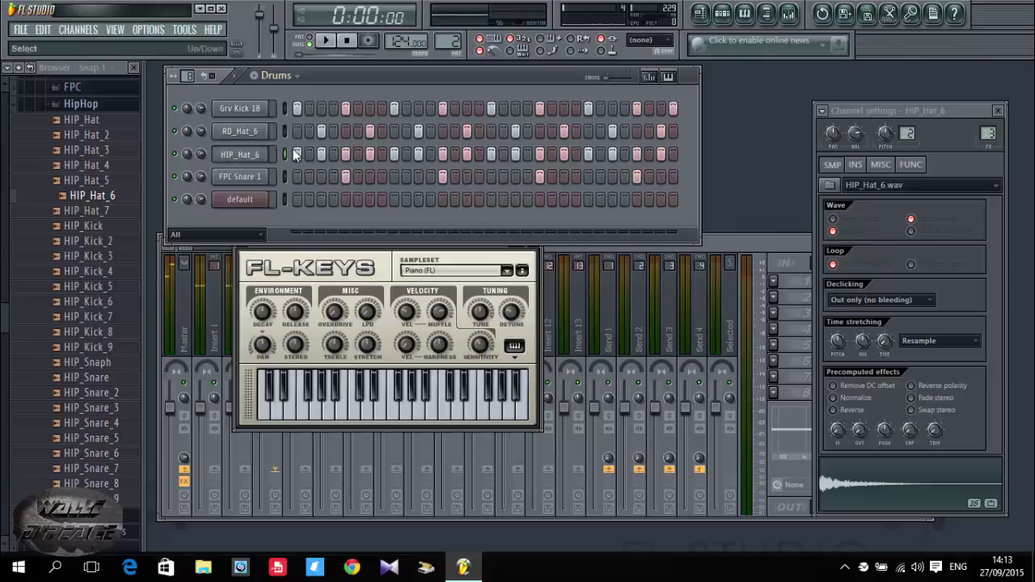
{"action": "left_click", "coordinate": [284, 153]}
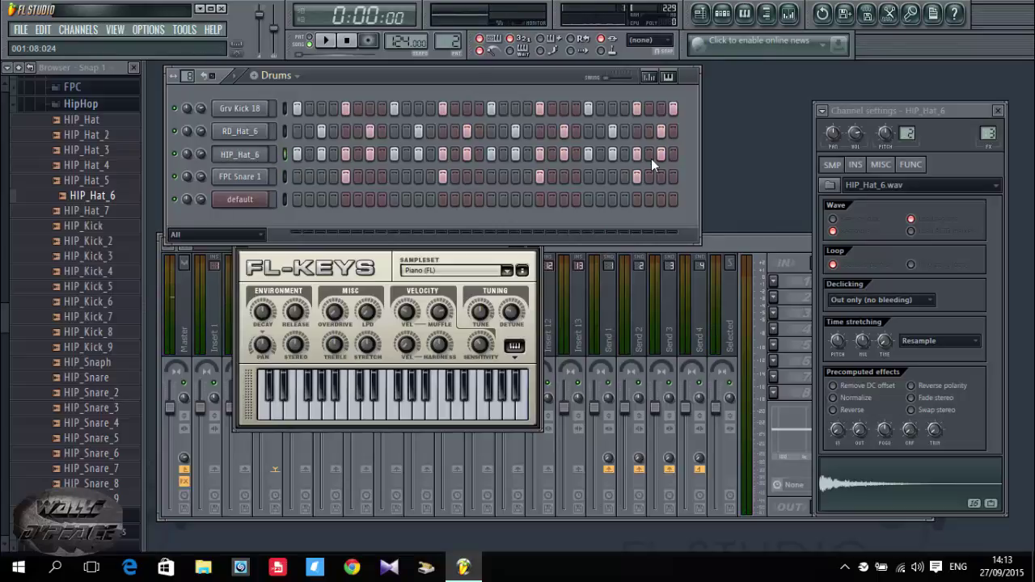
Delete the Drums clip at bar 1 of Track 1 in the playlist.
{"action": "left_click", "coordinate": [721, 246]}
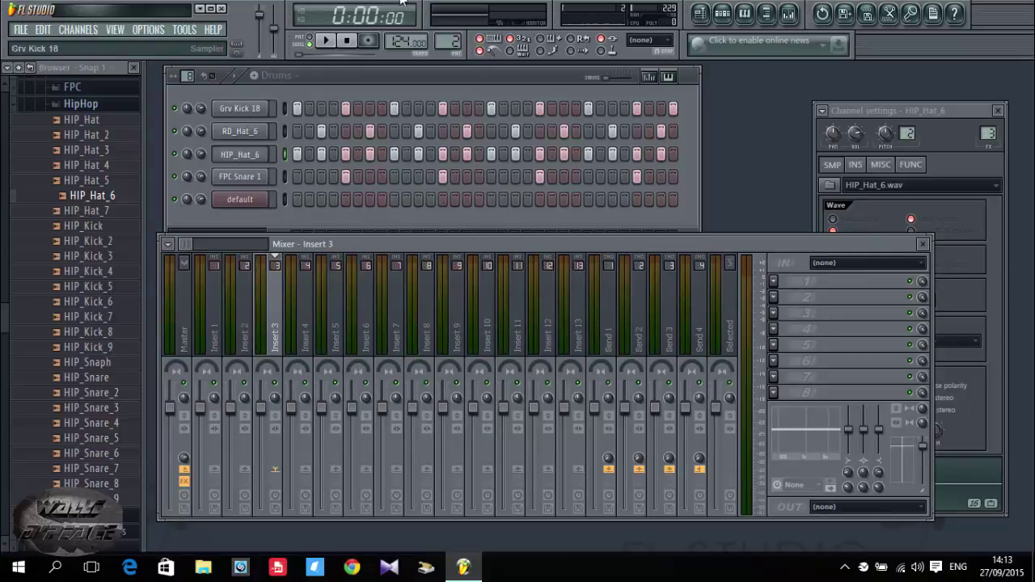
{"action": "left_click", "coordinate": [700, 13]}
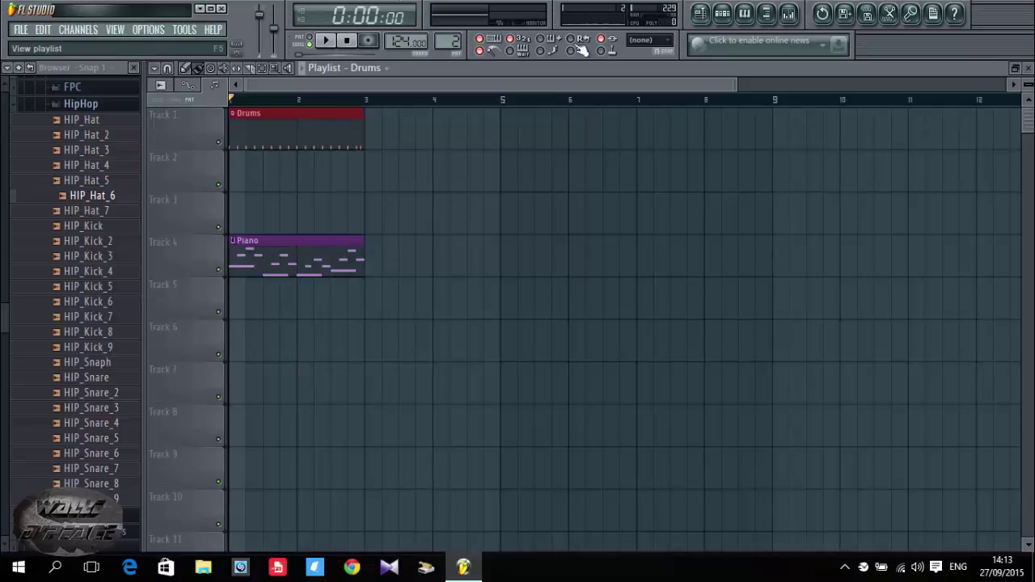
{"action": "right_click", "coordinate": [317, 136]}
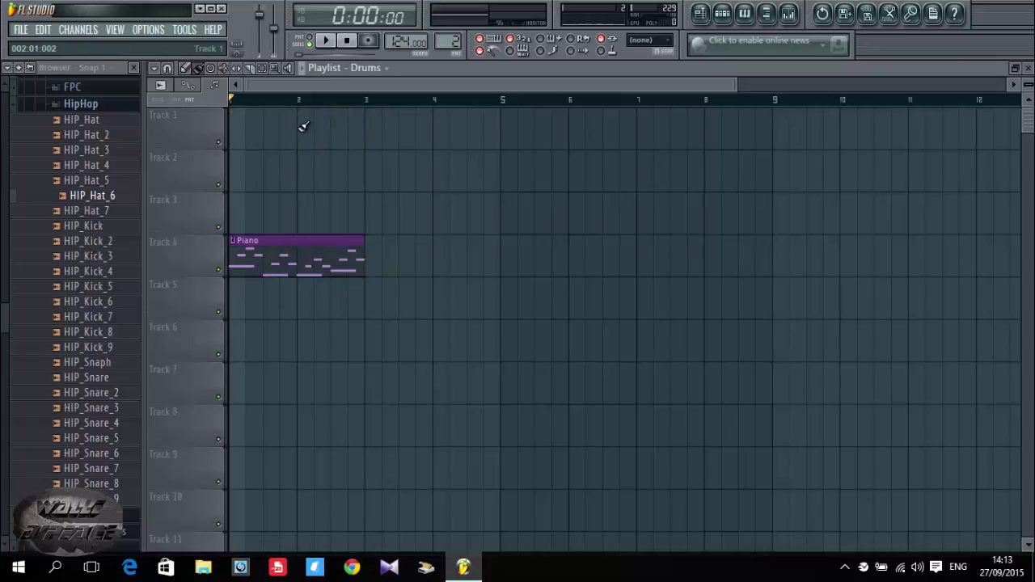
Add two more Piano clips on Track 4 at bars 3 and 5, and briefly play the arrangement.
{"action": "left_click", "coordinate": [305, 245]}
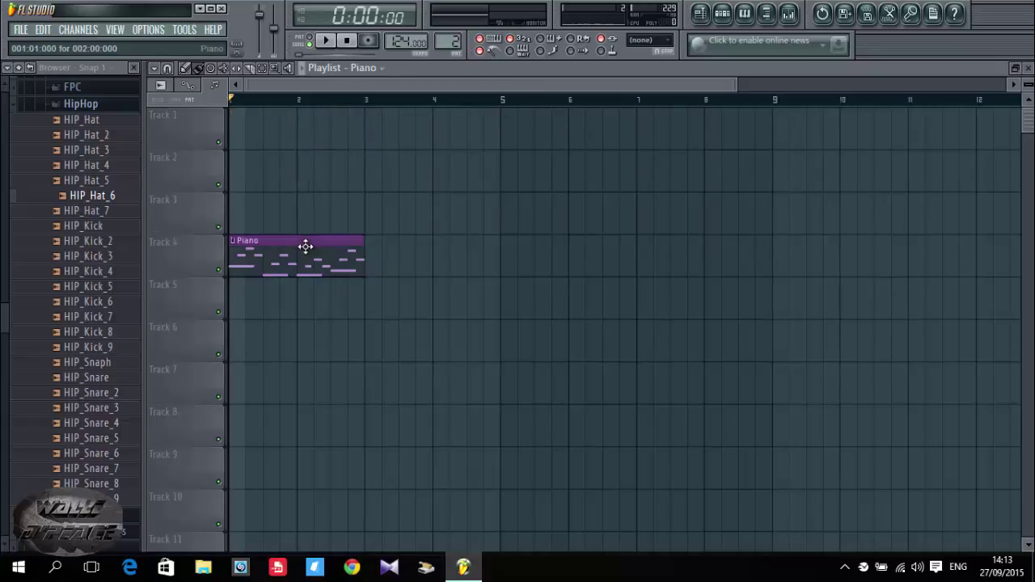
{"action": "left_click", "coordinate": [375, 248]}
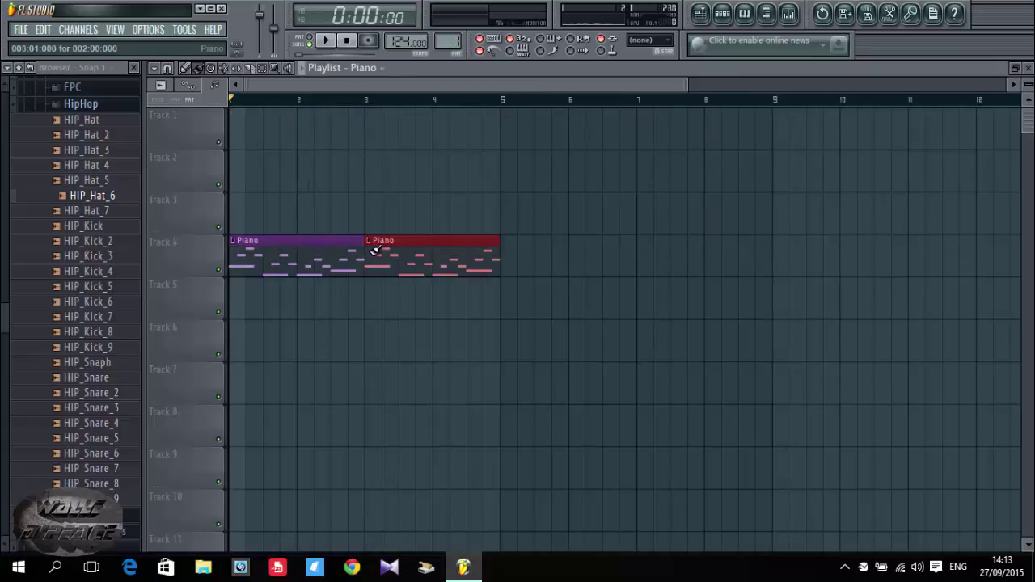
{"action": "left_click", "coordinate": [510, 267]}
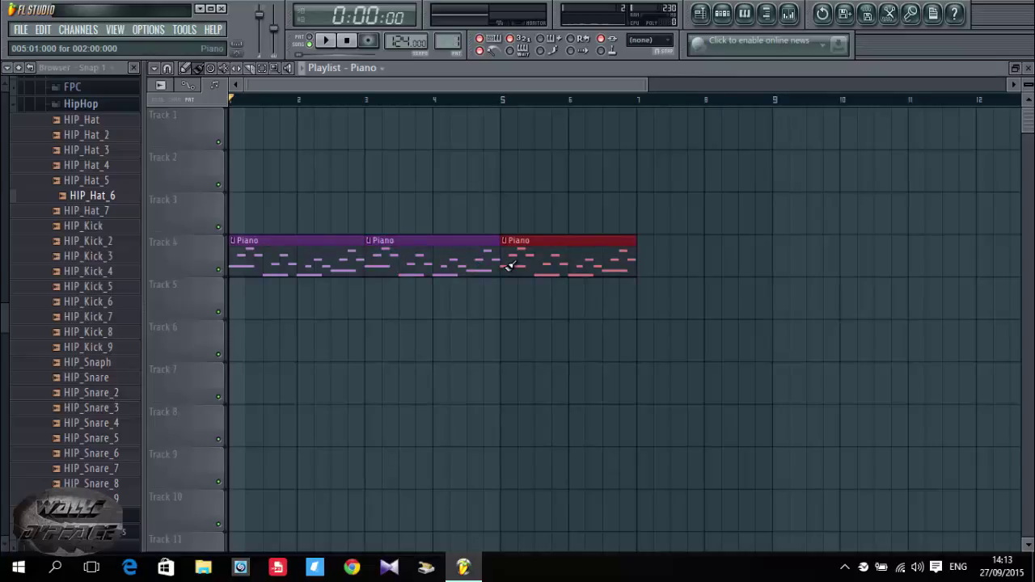
{"action": "key", "text": "space"}
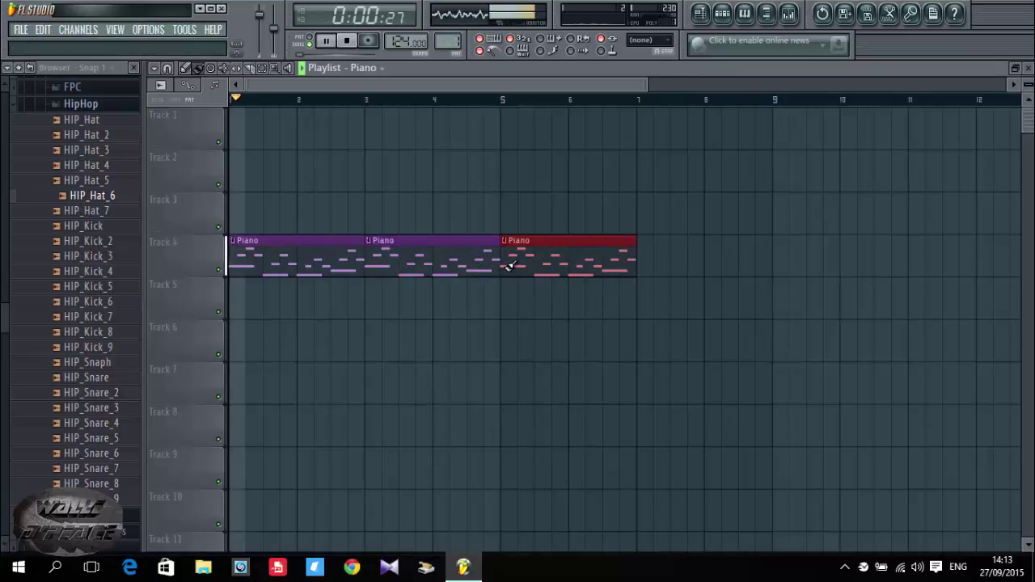
{"action": "key", "text": "space"}
Place a Drums pattern clip on Track 1 at bar 5.
{"action": "left_click", "coordinate": [382, 69]}
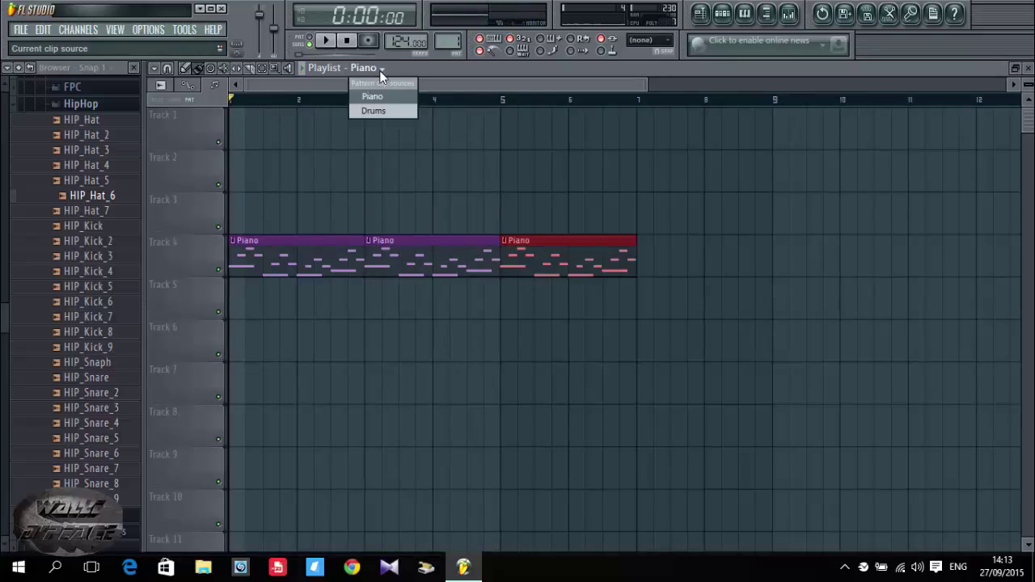
{"action": "left_click", "coordinate": [385, 111]}
{"action": "left_click", "coordinate": [508, 130]}
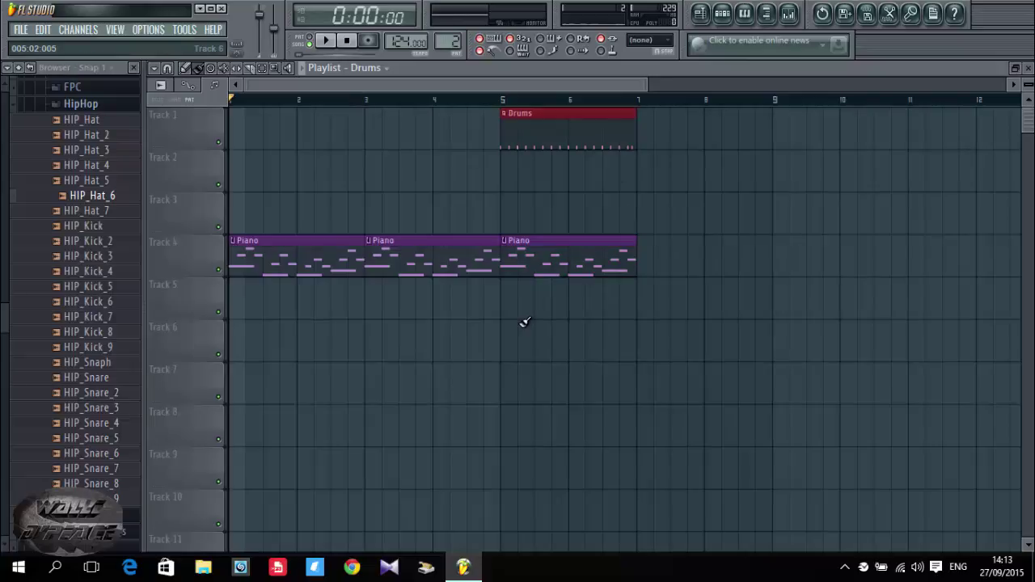
Duplicate the Drums and Piano clips at bar 5 twice, filling the playlist up to bar 11, and play the song.
{"action": "left_click_drag", "start_coordinate": [521, 323], "coordinate": [581, 97]}
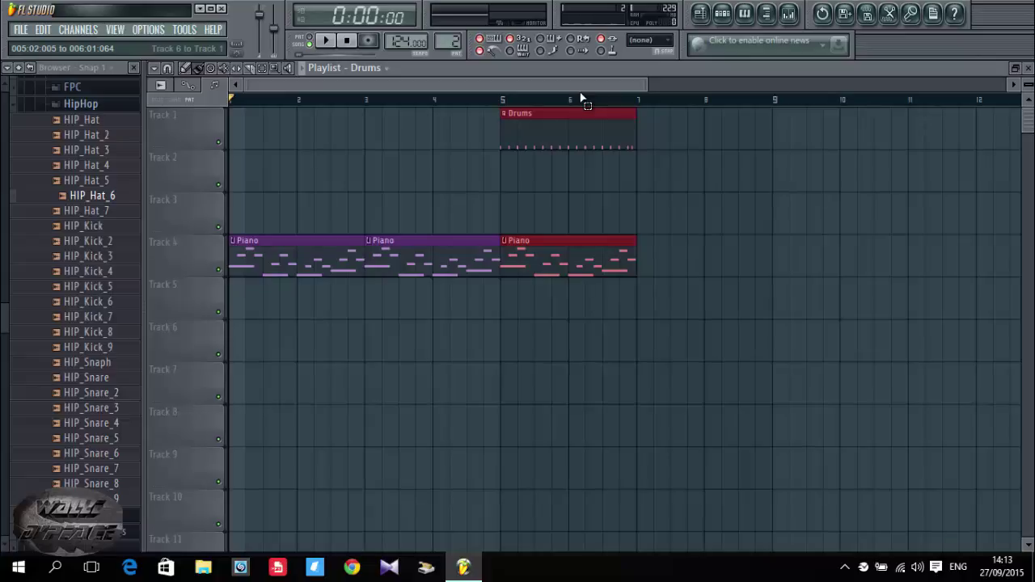
{"action": "key", "text": "ctrl+b"}
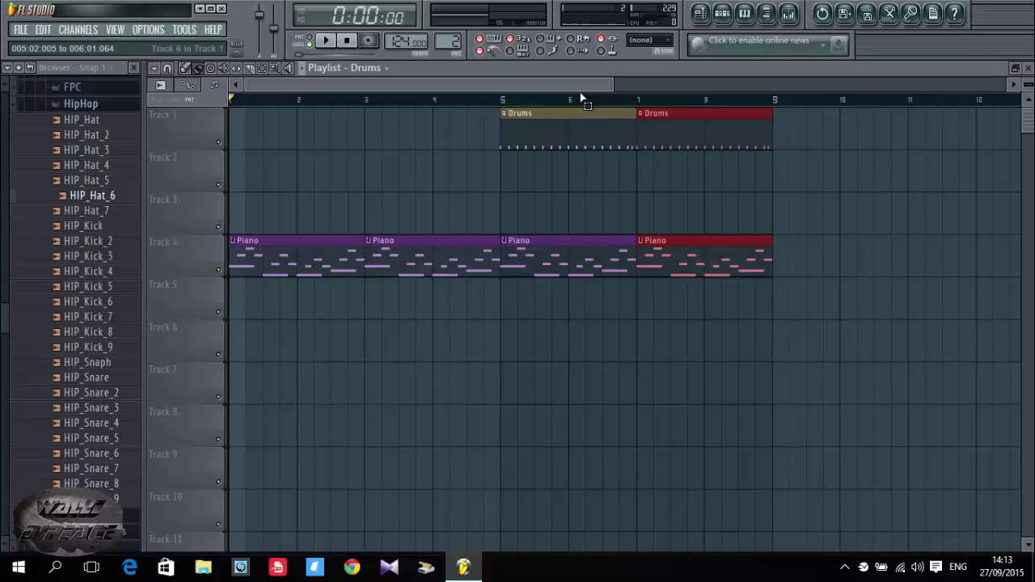
{"action": "key", "text": "ctrl+b"}
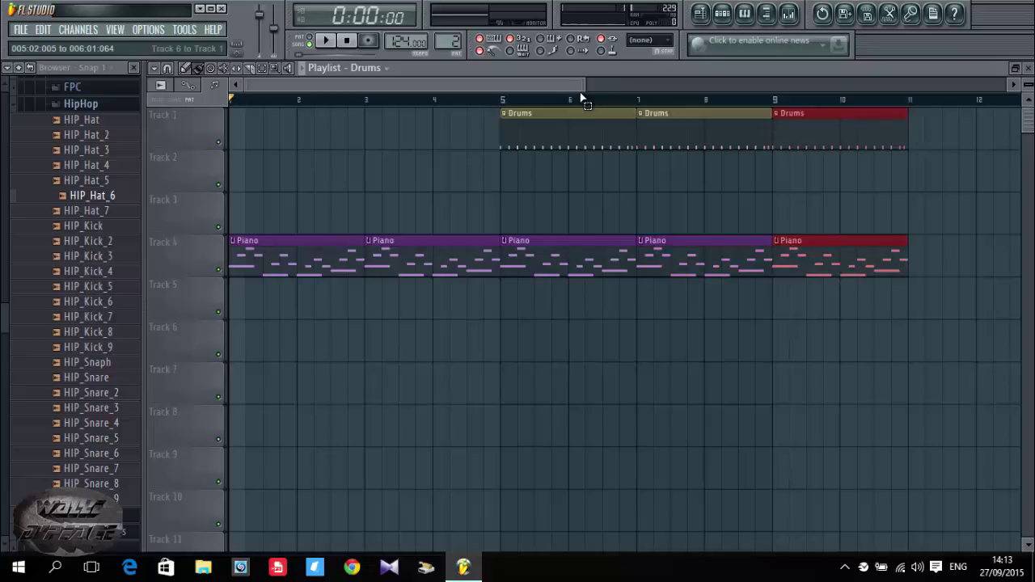
{"action": "key", "text": "space"}
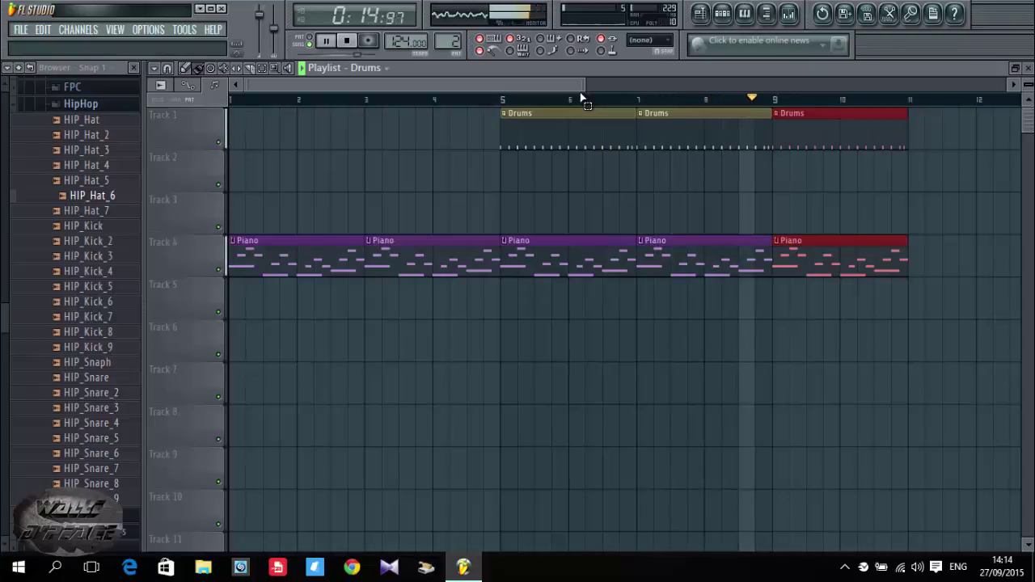
{"action": "key", "text": "space"}
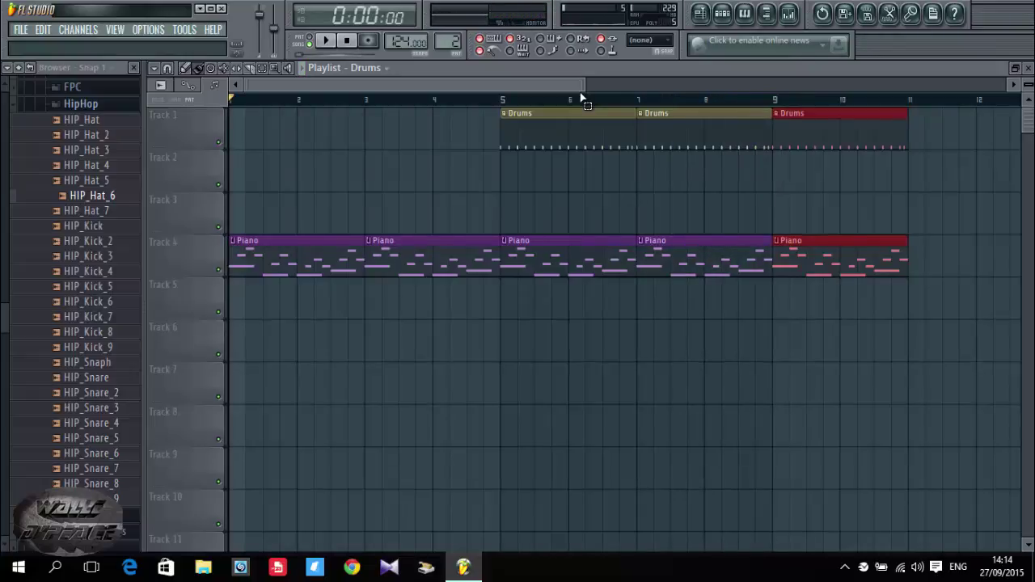
Cut all RD_Hat_6 steps out of the Drums pattern.
{"action": "key", "text": "F5"}
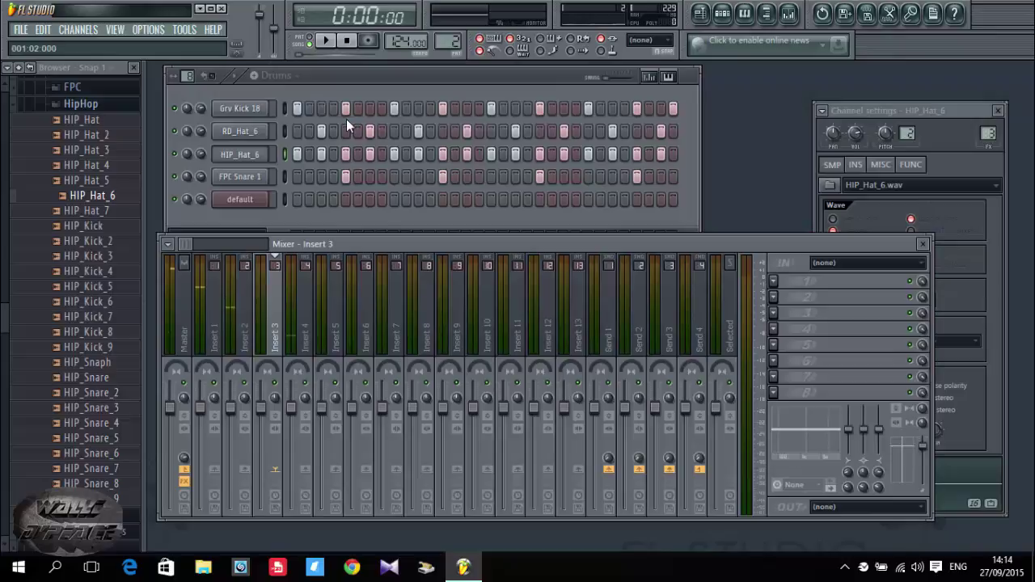
{"action": "right_click", "coordinate": [257, 132]}
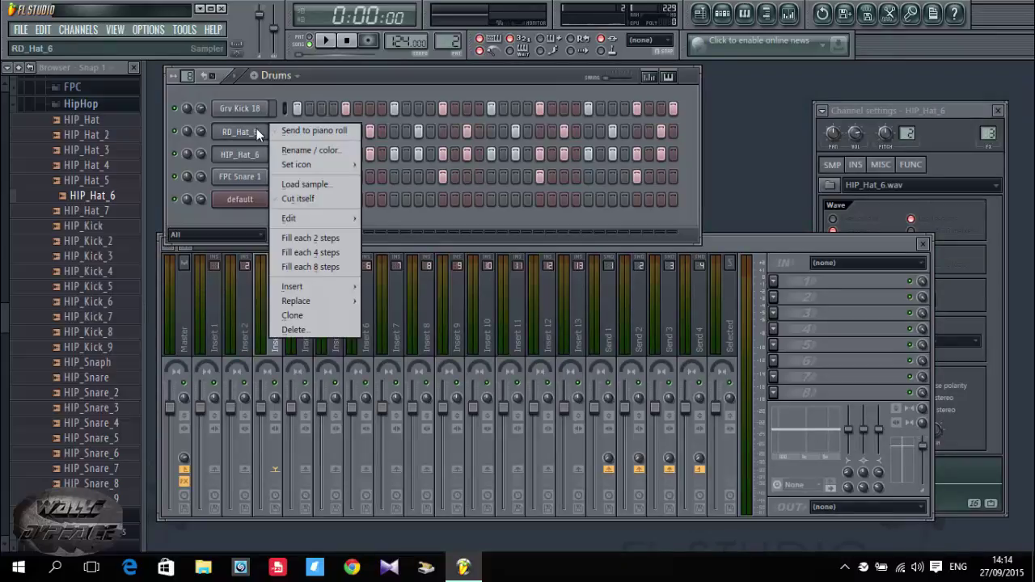
{"action": "mouse_move", "coordinate": [323, 220]}
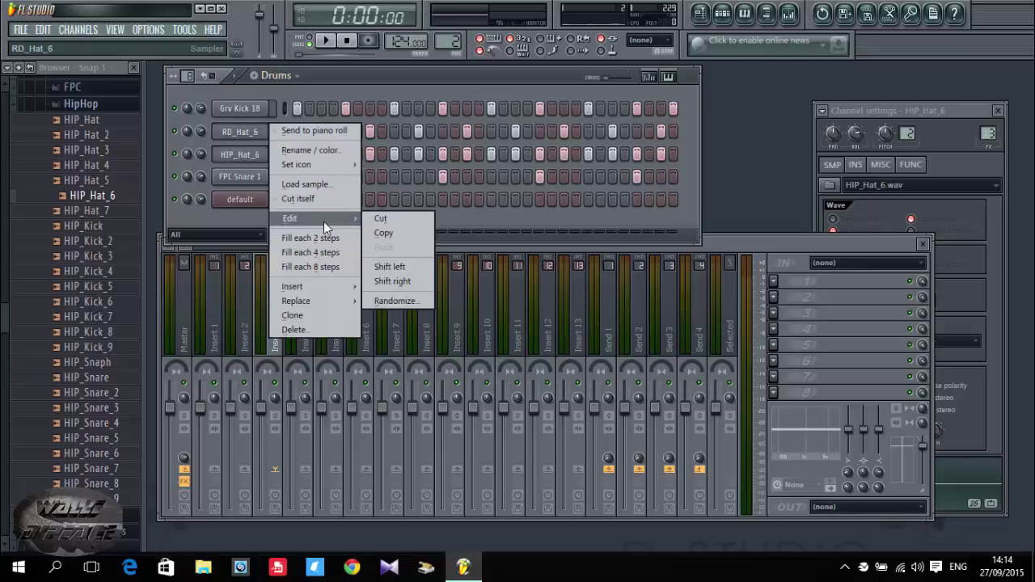
{"action": "left_click", "coordinate": [372, 219]}
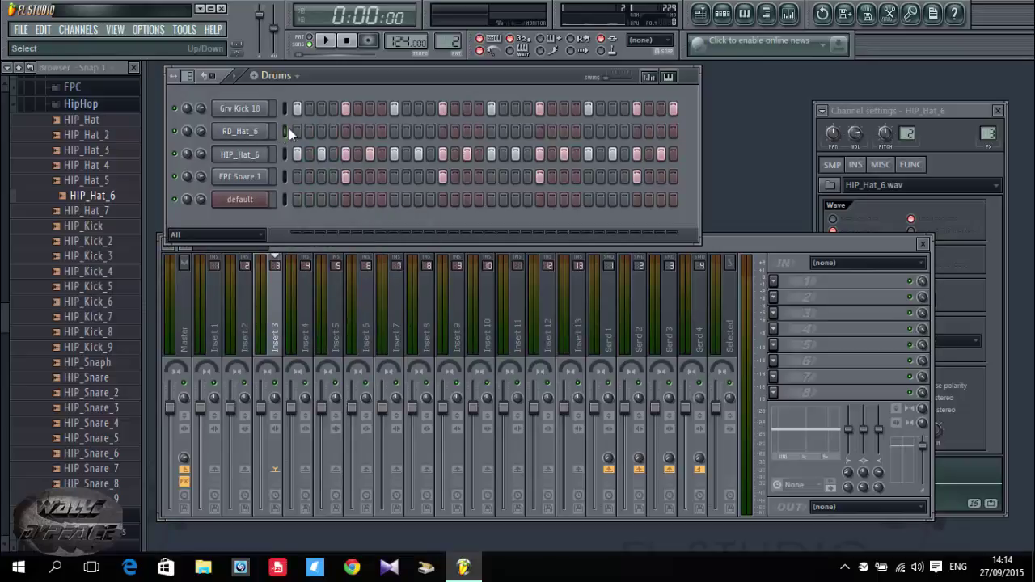
Name pattern 3 "Open hat" and give it the same tan colour as the Drums pattern.
{"action": "left_click", "coordinate": [255, 75]}
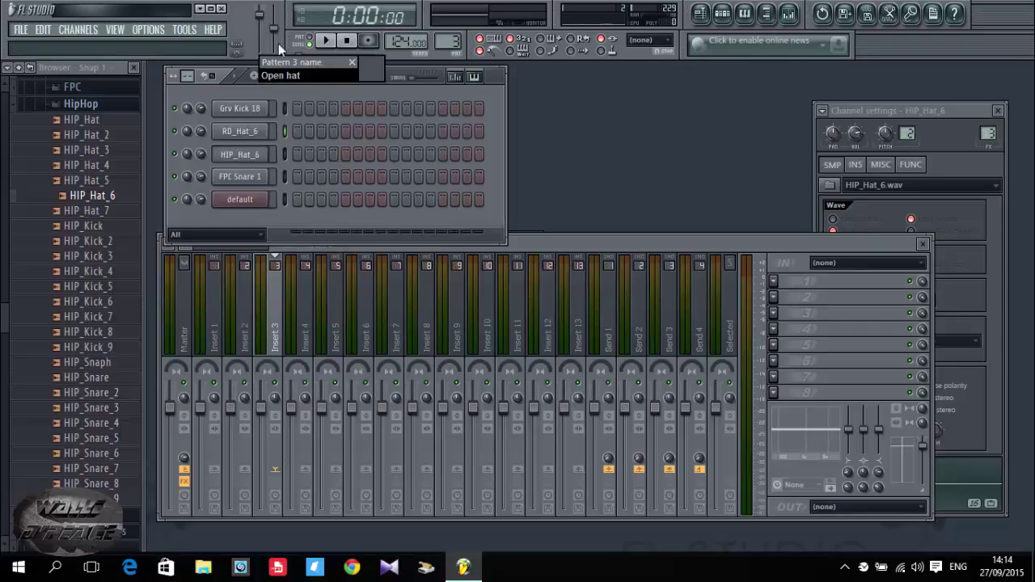
{"action": "left_click", "coordinate": [370, 70]}
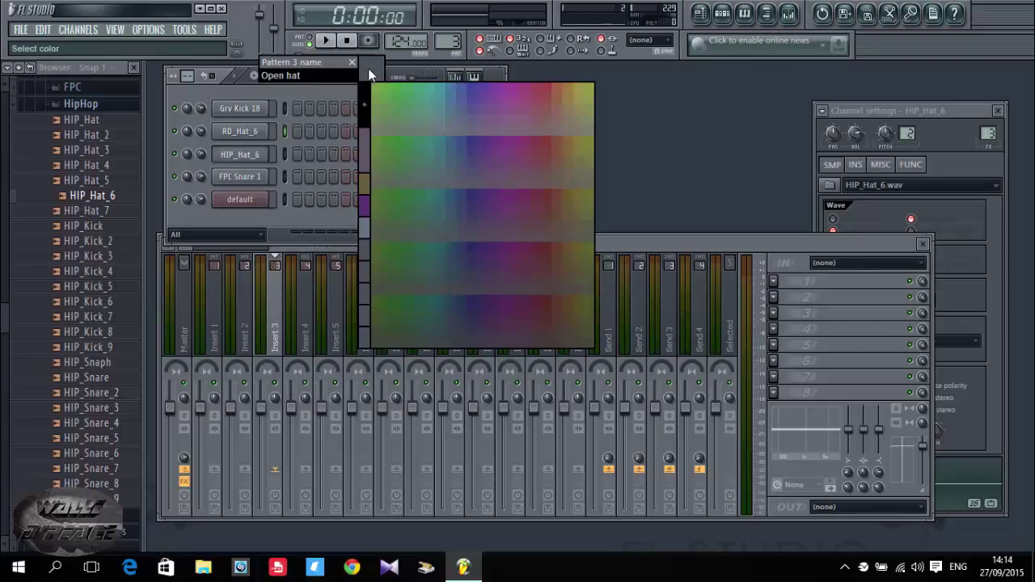
{"action": "left_click", "coordinate": [366, 186]}
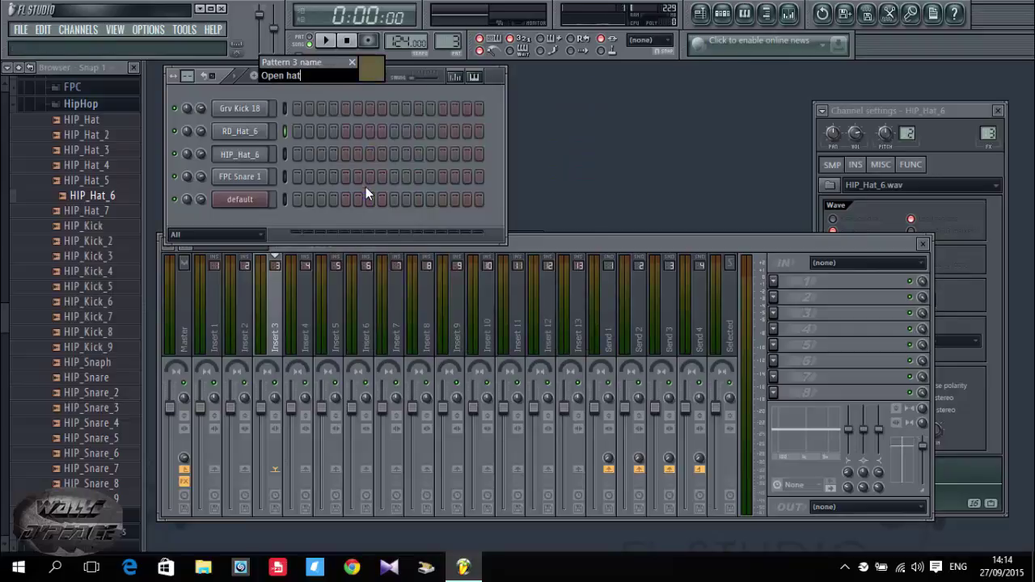
{"action": "key", "text": "Return"}
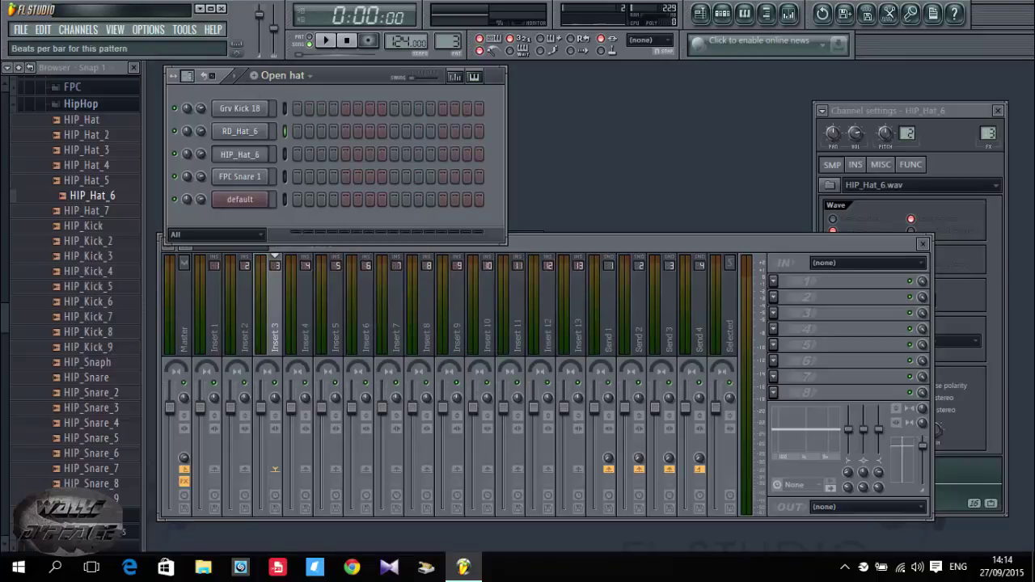
Extend the Open hat pattern to 32 steps, paste the cut steps into its RD_Hat_6 channel and audition it.
{"action": "left_click", "coordinate": [187, 75]}
{"action": "right_click", "coordinate": [247, 134]}
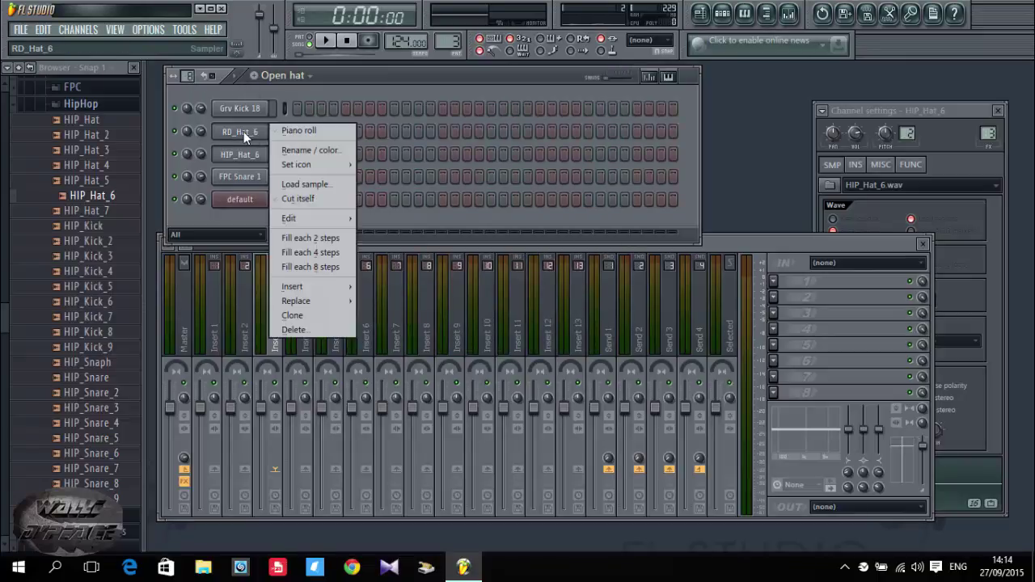
{"action": "mouse_move", "coordinate": [327, 219]}
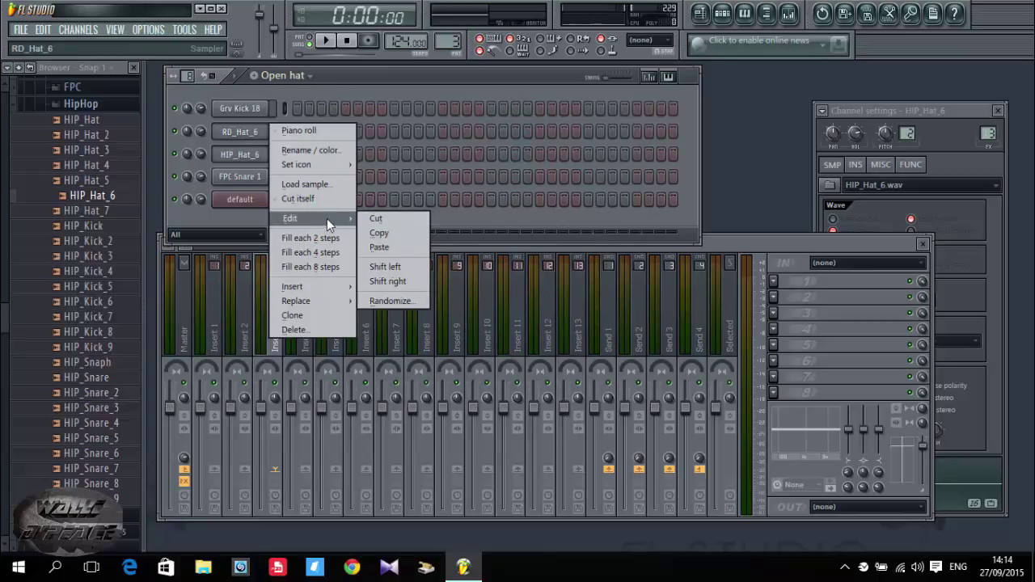
{"action": "left_click", "coordinate": [400, 245]}
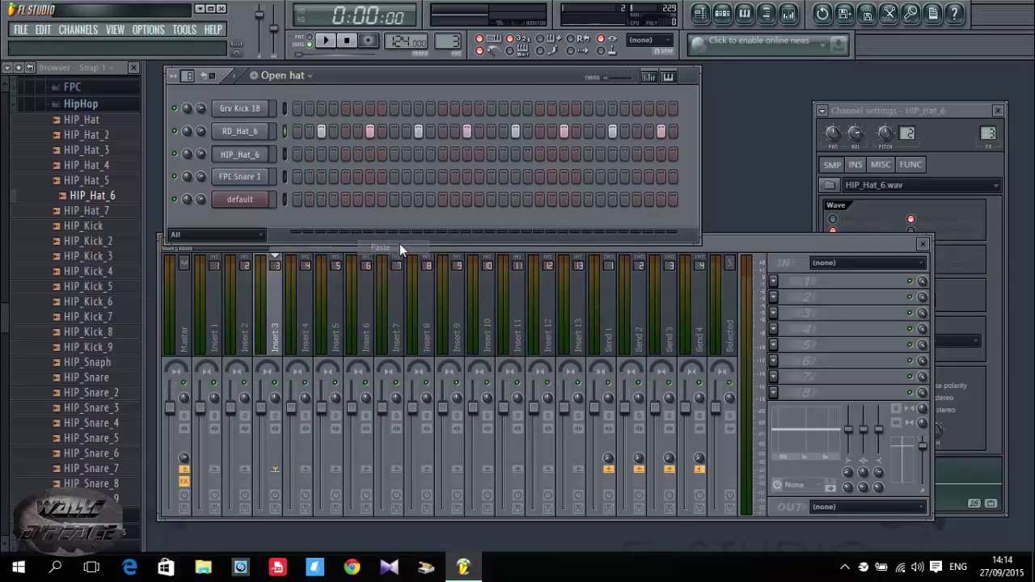
{"action": "left_click", "coordinate": [320, 40]}
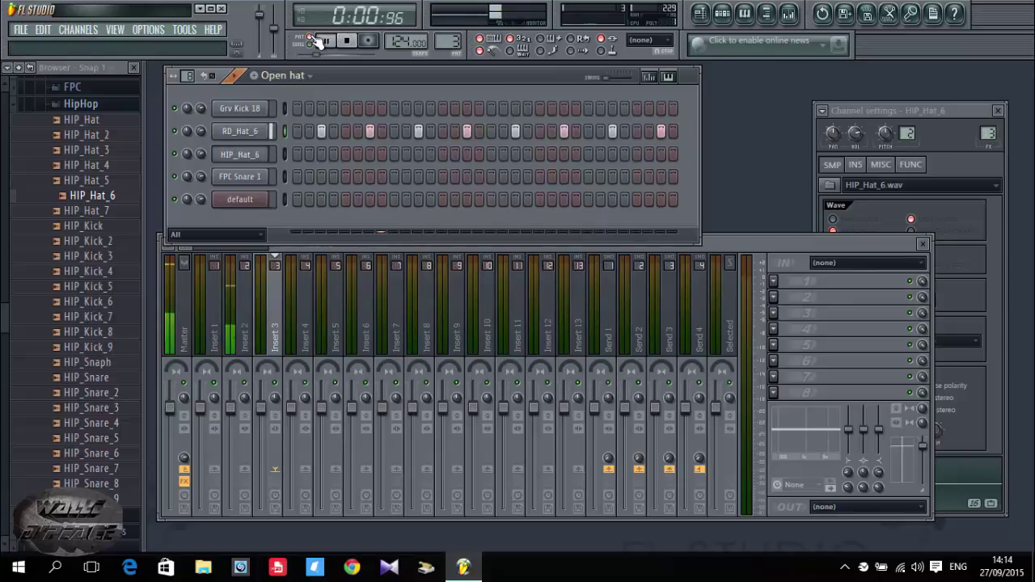
{"action": "left_click", "coordinate": [320, 40]}
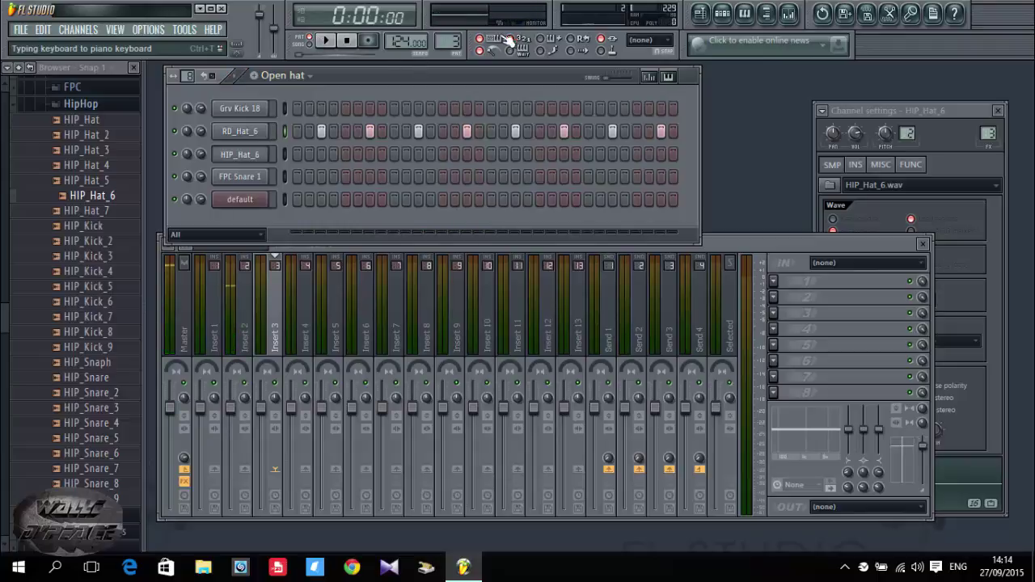
Play the playlist arrangement from bar 4 to hear the drums enter without the open hat.
{"action": "left_click", "coordinate": [700, 14]}
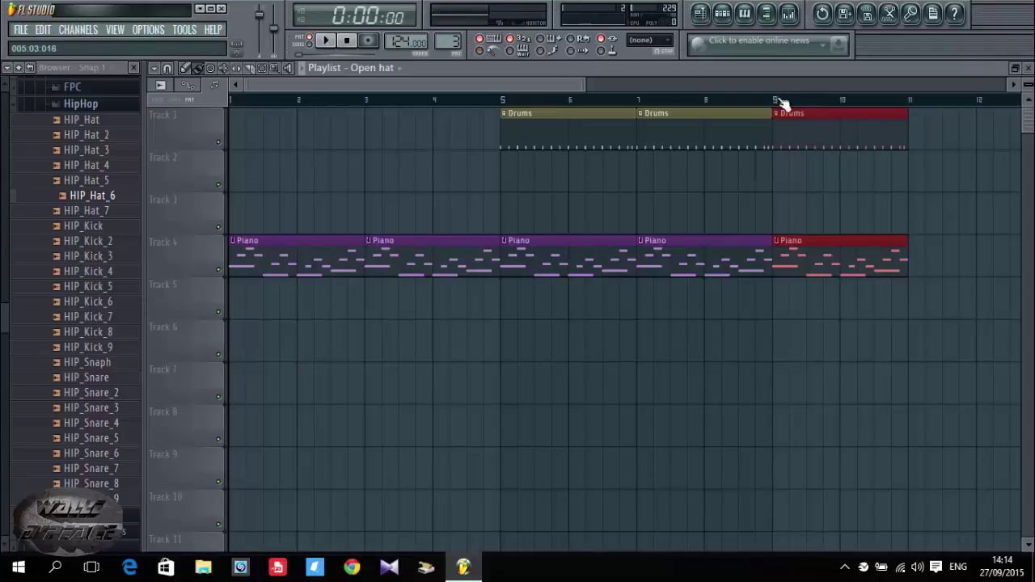
{"action": "left_click", "coordinate": [469, 102]}
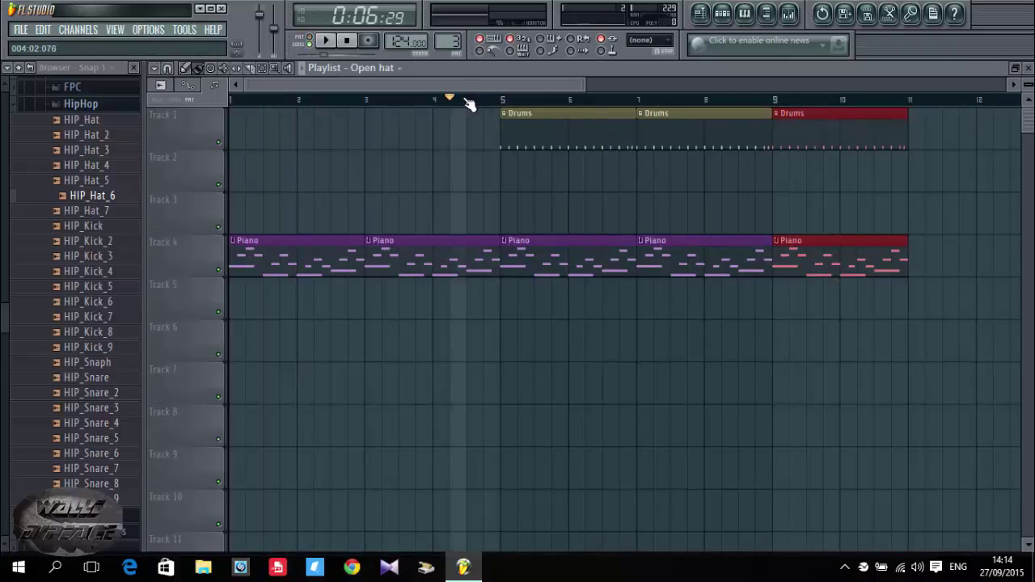
{"action": "key", "text": "space"}
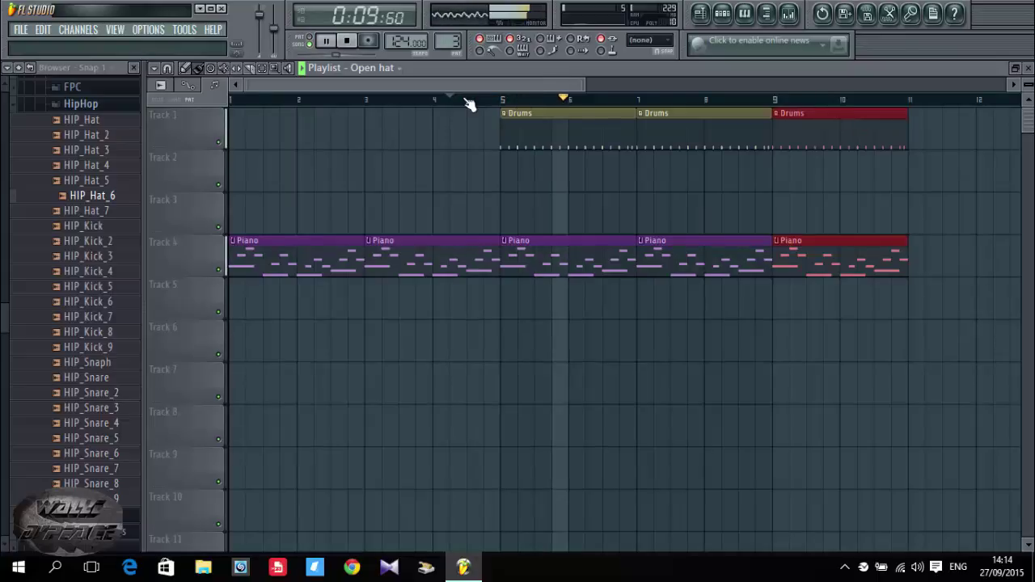
{"action": "key", "text": "space"}
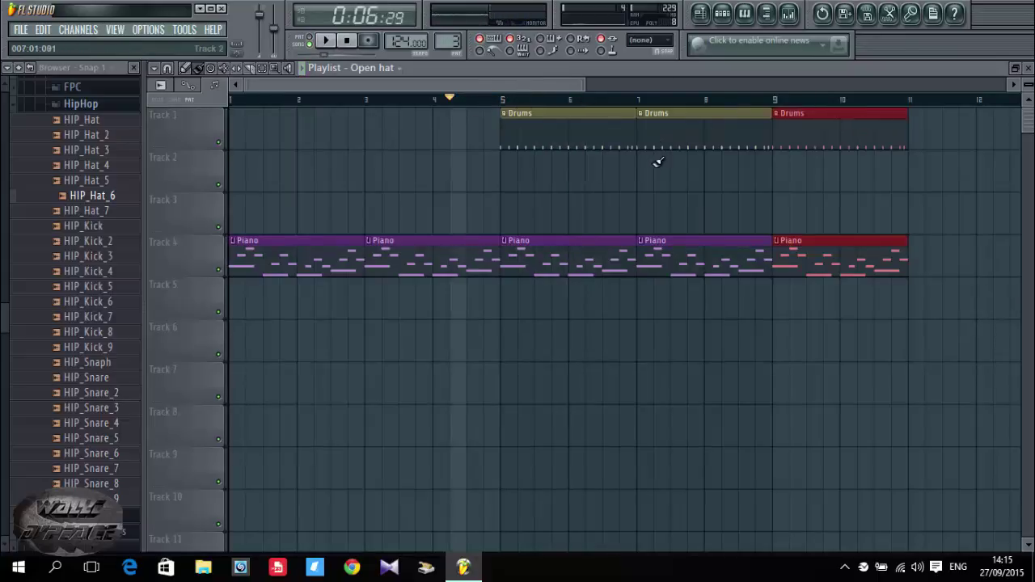
Choose the Open hat pattern as the playlist's current clip source.
{"action": "left_click", "coordinate": [397, 69]}
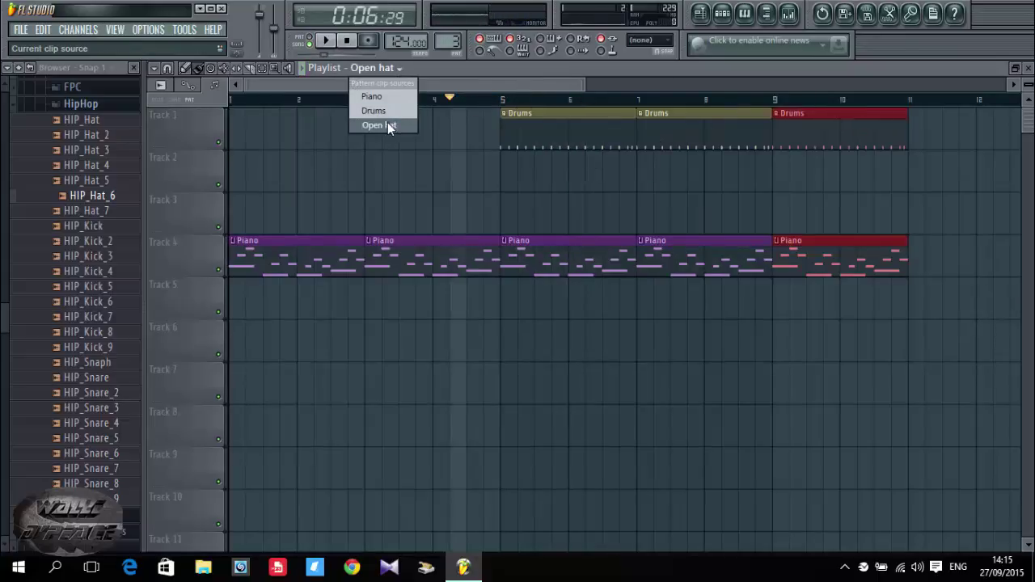
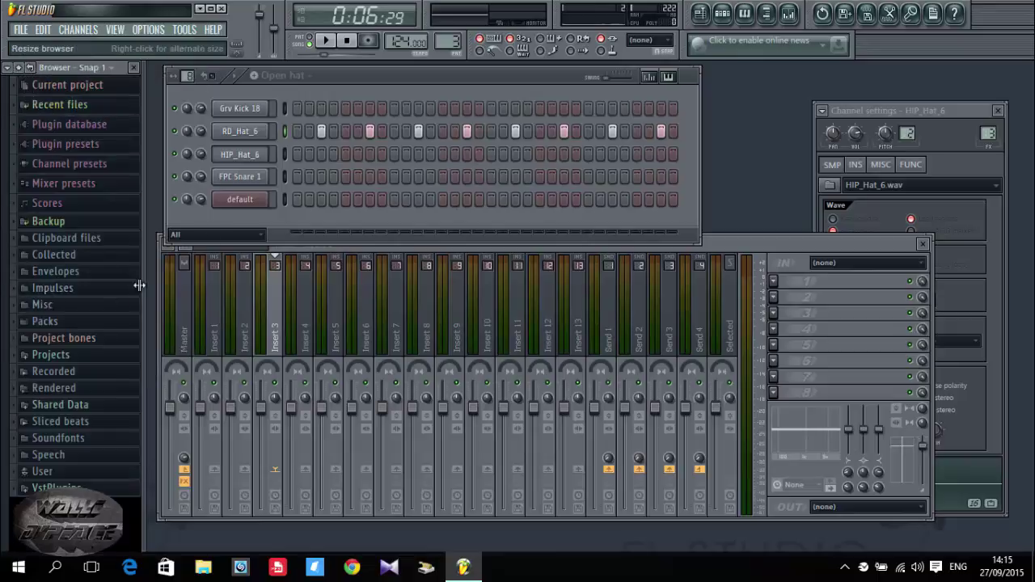
Add the Brass Section instrument from the Orchestral pack as a new channel and audition it against the arrangement.
{"action": "left_click", "coordinate": [86, 322]}
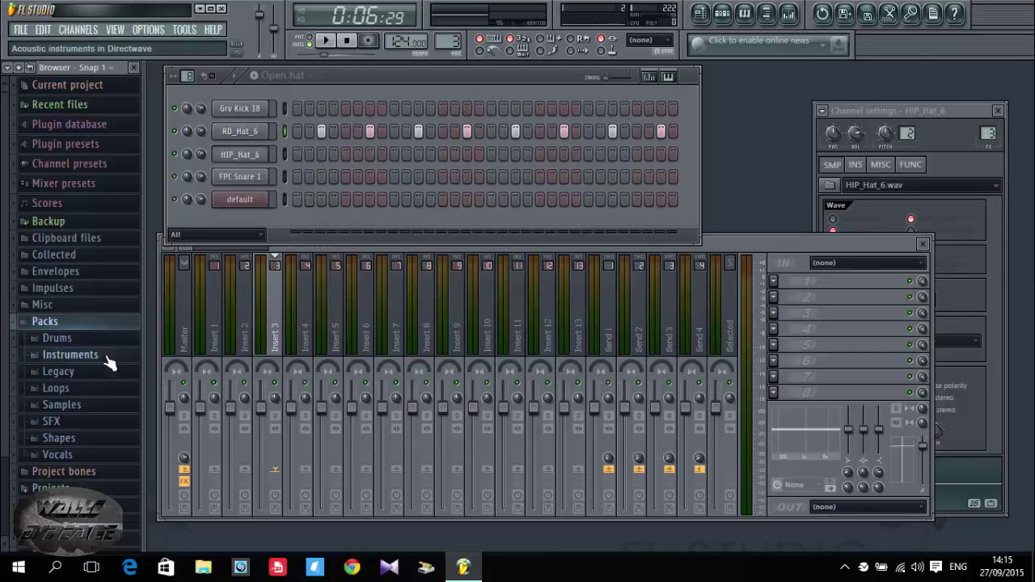
{"action": "left_click", "coordinate": [88, 365]}
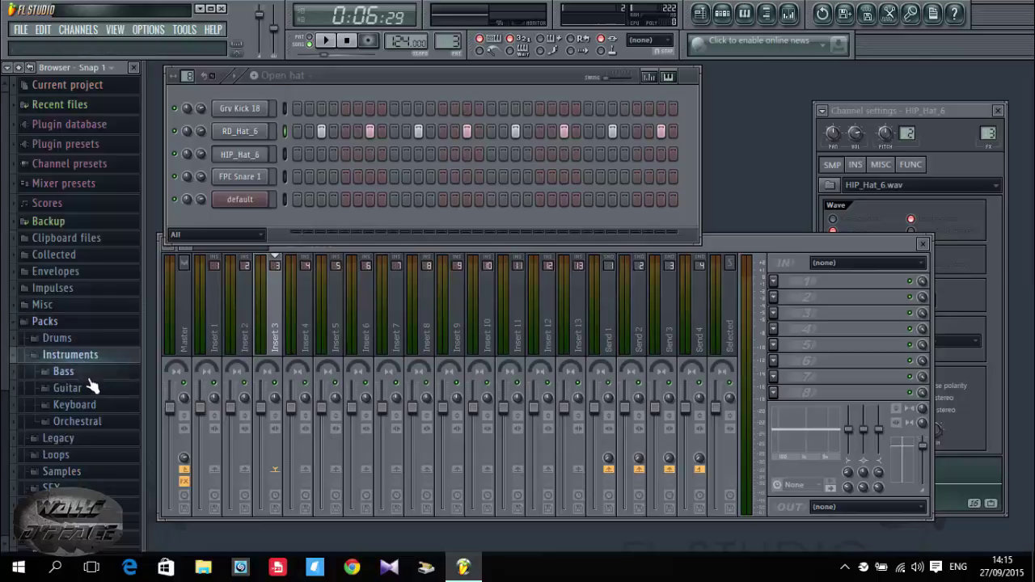
{"action": "left_click", "coordinate": [97, 421]}
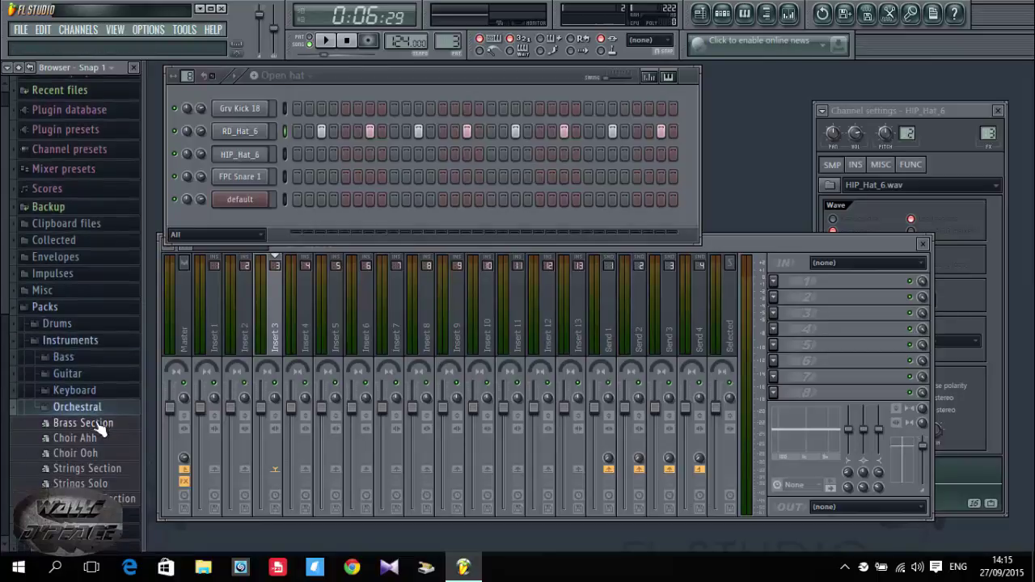
{"action": "left_click", "coordinate": [85, 427]}
{"action": "left_click_drag", "start_coordinate": [79, 430], "coordinate": [238, 227]}
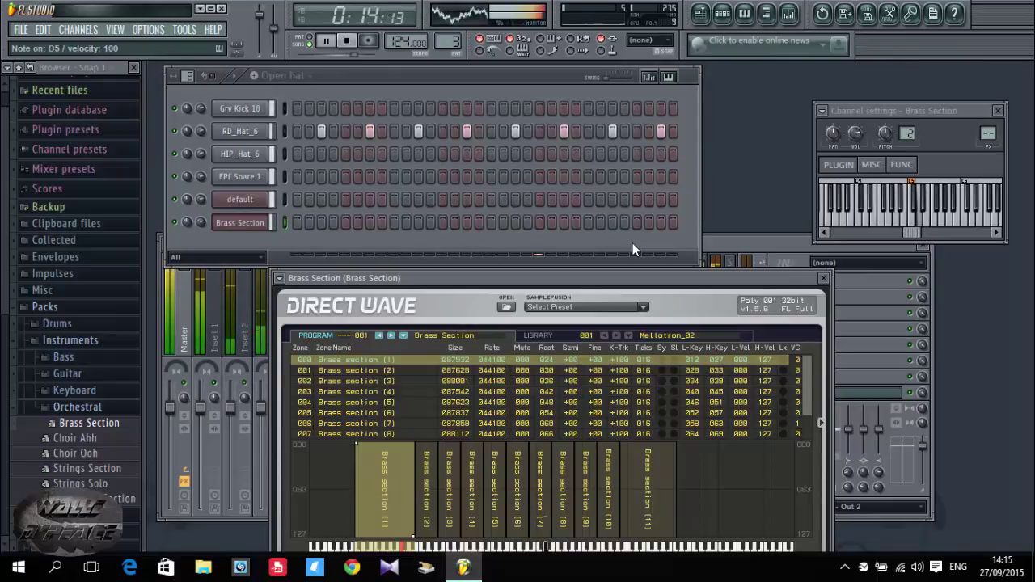
{"action": "key", "text": "ctrl+space"}
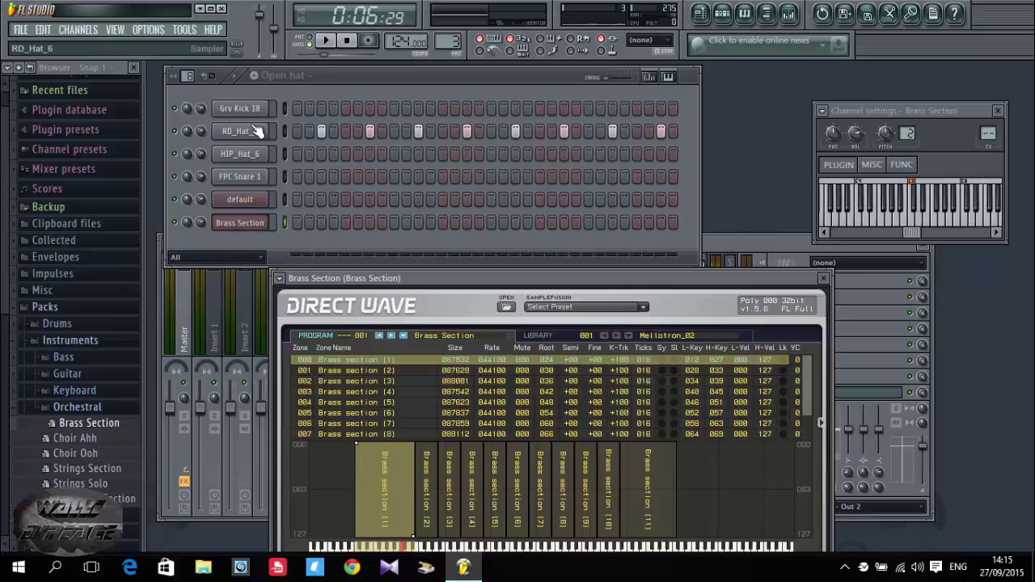
Name pattern 4 "Brass" and give it a teal colour.
{"action": "left_click", "coordinate": [255, 78]}
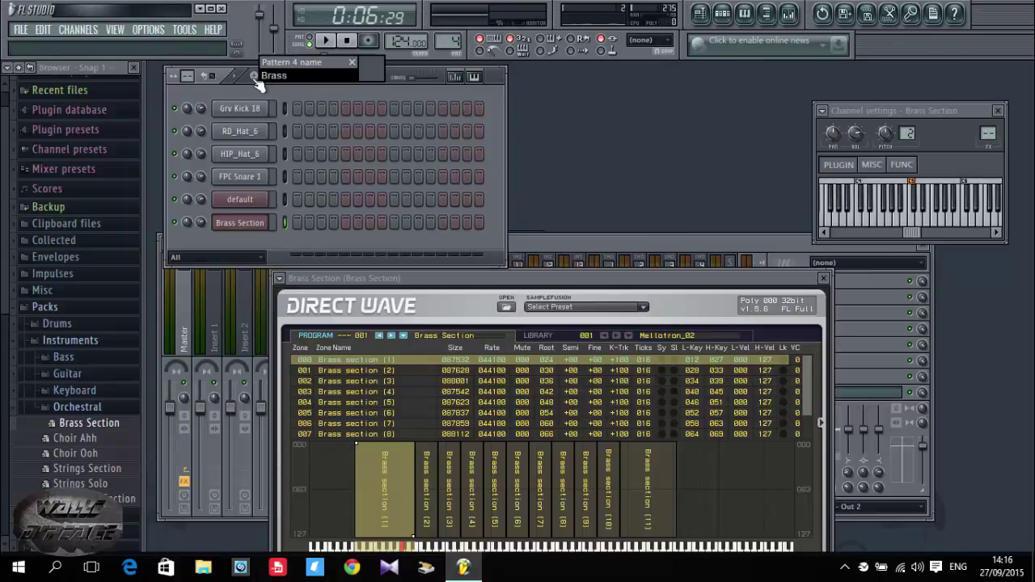
{"action": "left_click", "coordinate": [378, 73]}
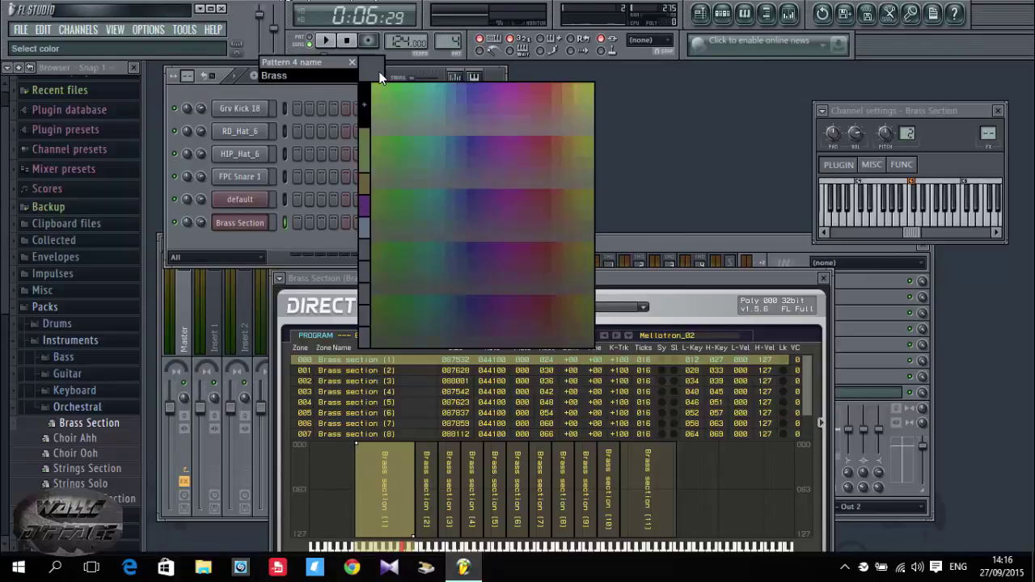
{"action": "left_click", "coordinate": [437, 93]}
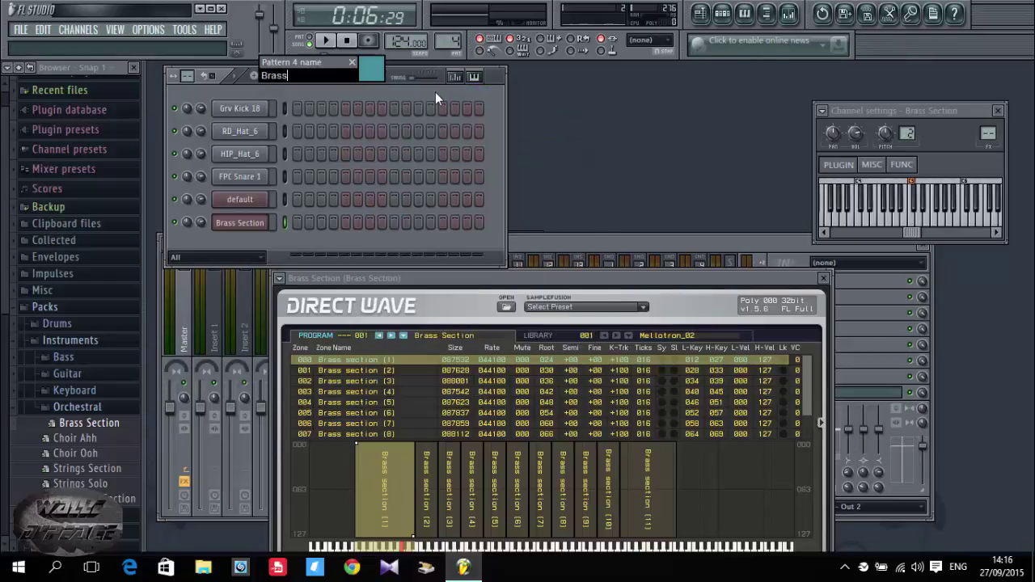
{"action": "key", "text": "Return"}
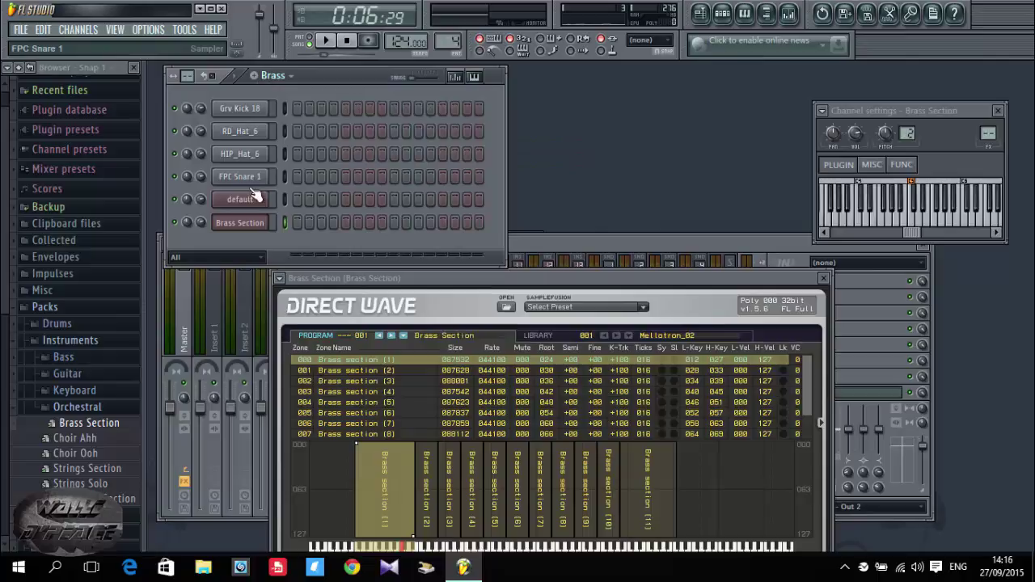
Record a rising Brass Section melody from the song start, playing A4, C5, D5 and E5 three times each, and disarm recording.
{"action": "left_click", "coordinate": [370, 41]}
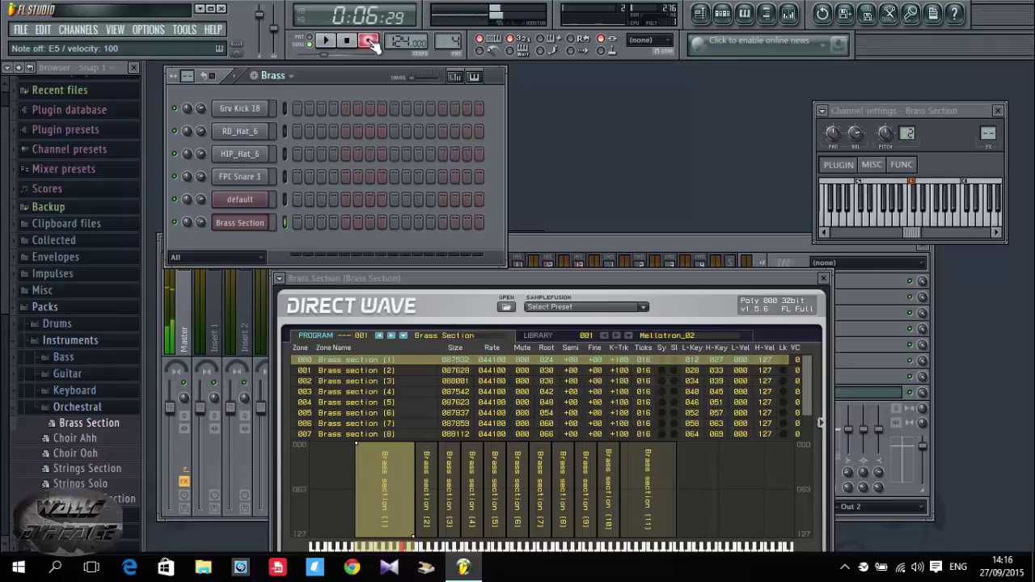
{"action": "left_click", "coordinate": [348, 42]}
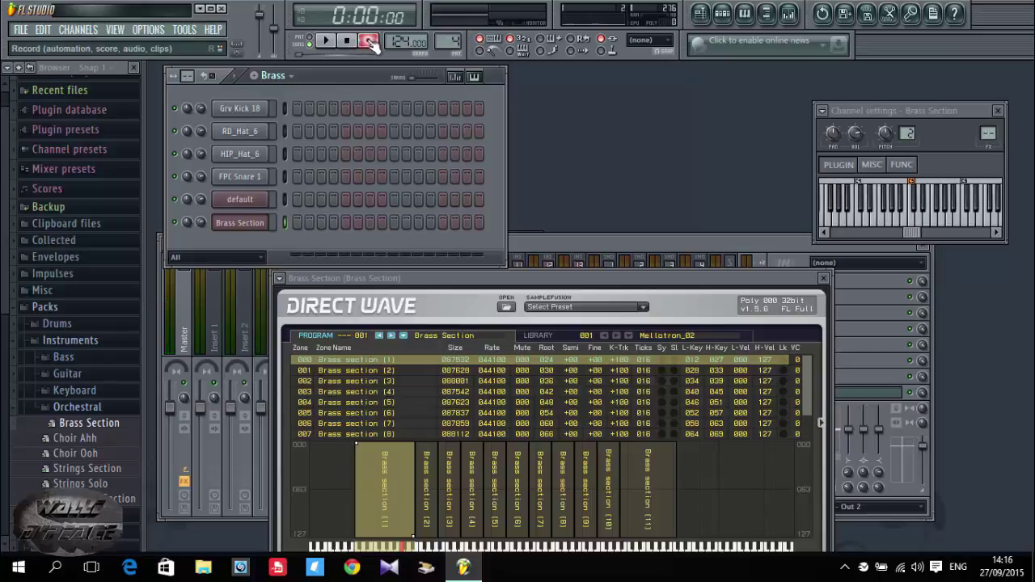
{"action": "key", "text": "space"}
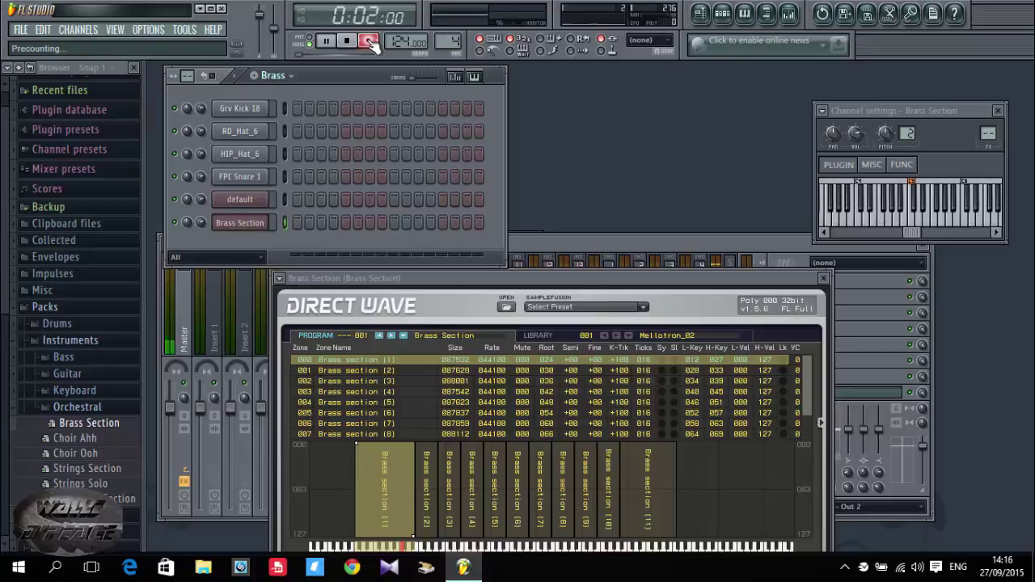
{"action": "key", "text": "x"}
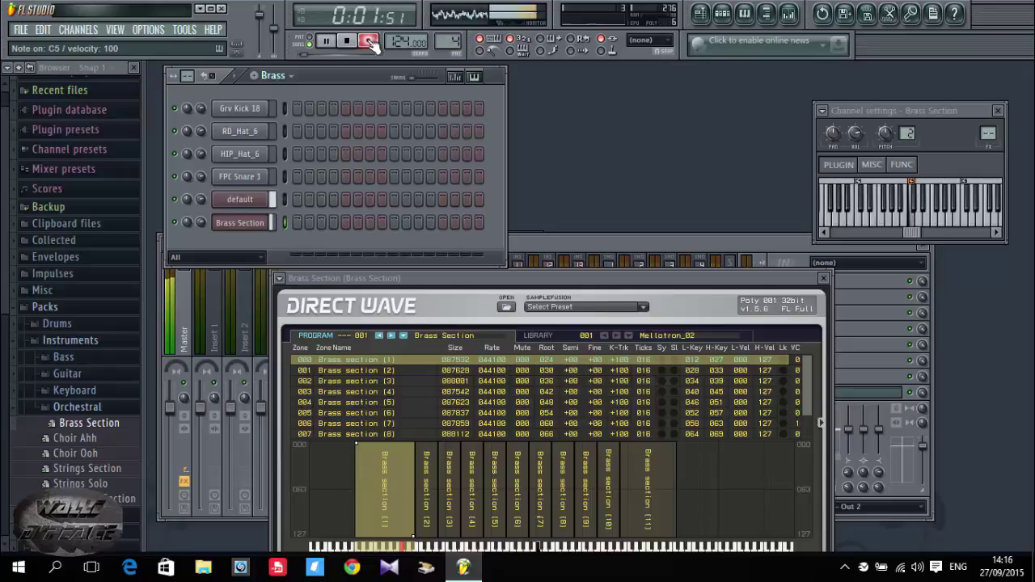
{"action": "key", "text": "c"}
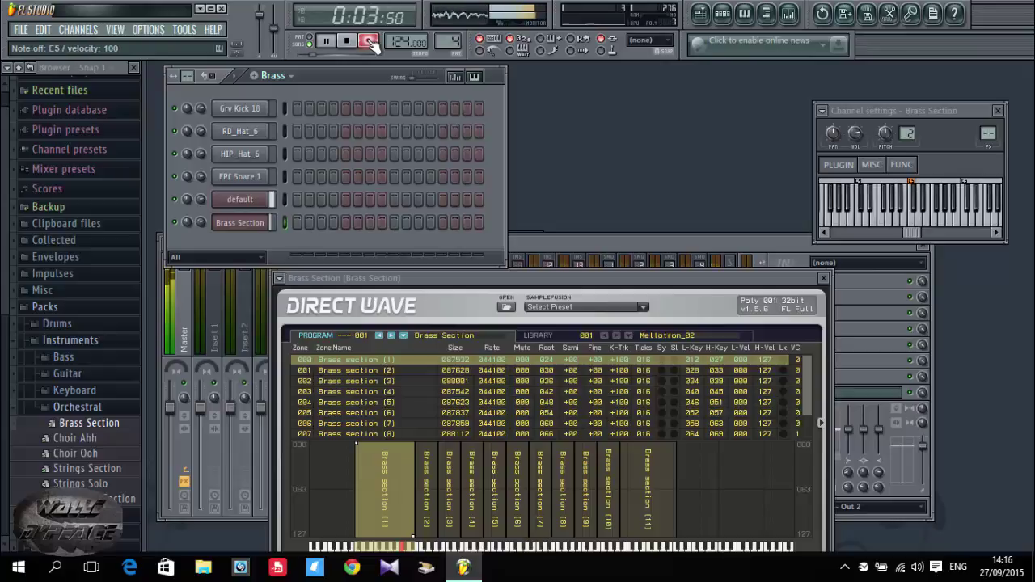
{"action": "key", "text": "space"}
{"action": "left_click", "coordinate": [368, 42]}
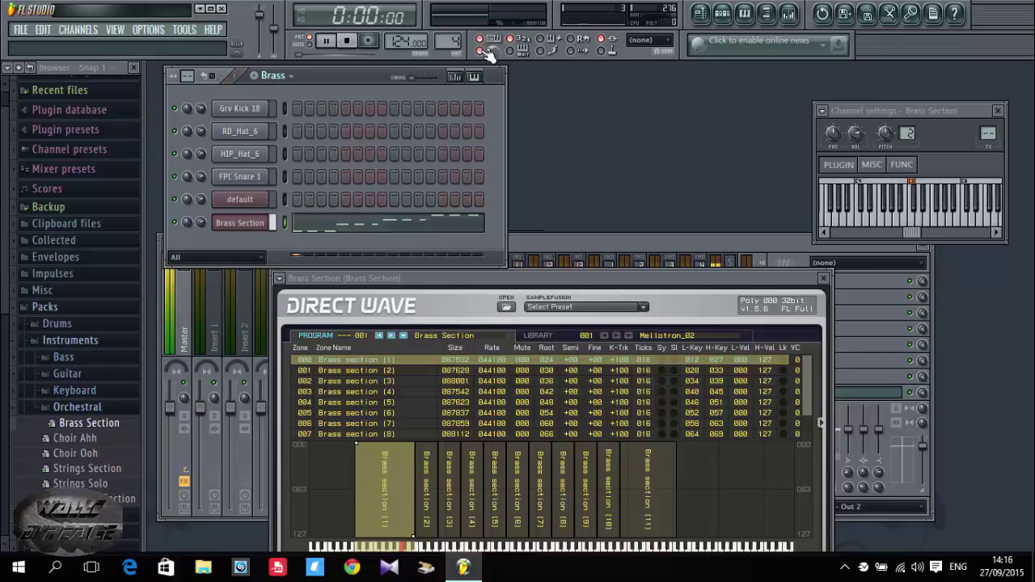
Quantize the start times and durations of the recorded Brass Section notes with the Default groove template.
{"action": "right_click", "coordinate": [244, 226]}
{"action": "left_click", "coordinate": [285, 219]}
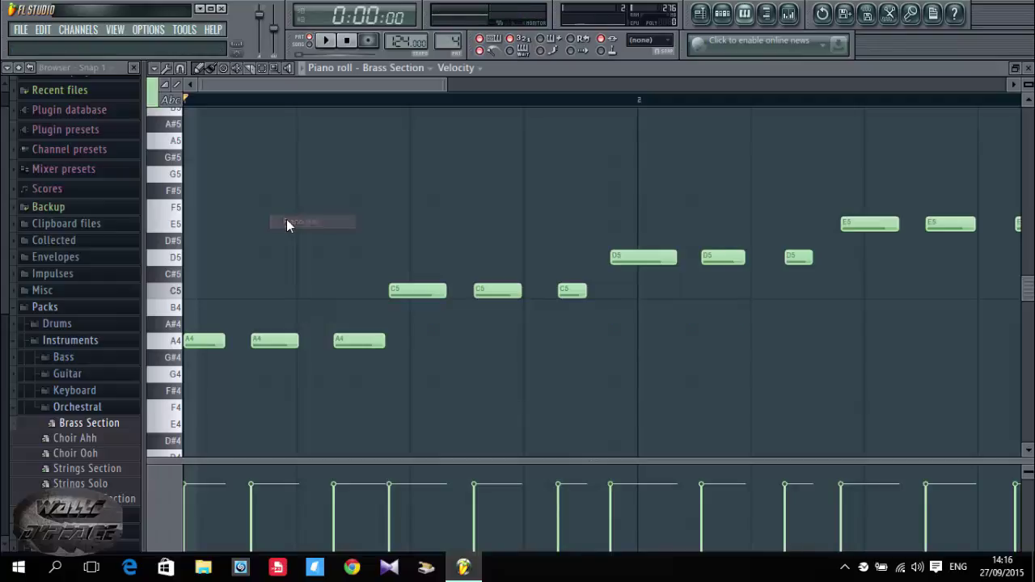
{"action": "left_click_drag", "start_coordinate": [447, 84], "coordinate": [539, 84]}
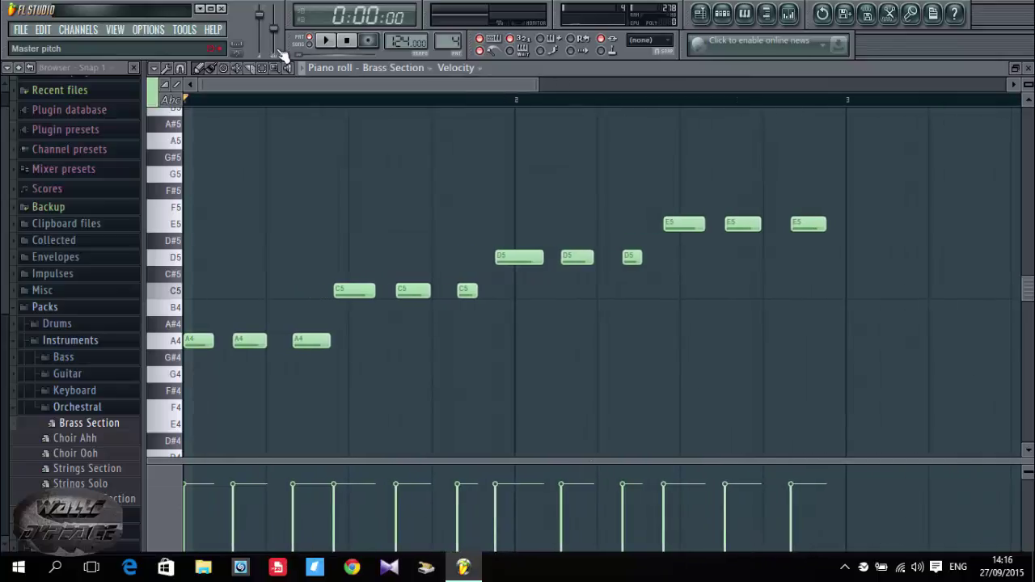
{"action": "left_click", "coordinate": [166, 68]}
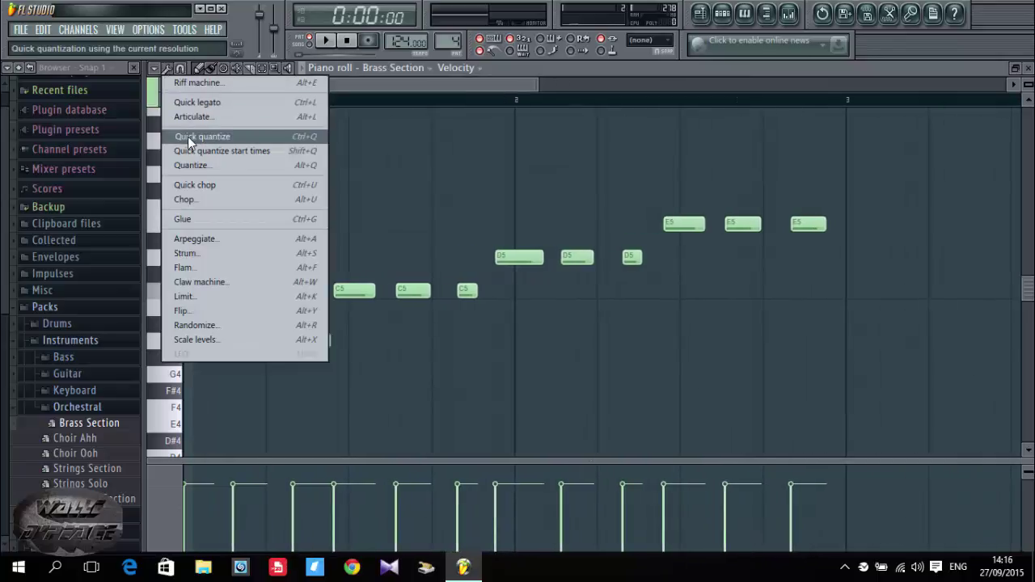
{"action": "left_click", "coordinate": [214, 165]}
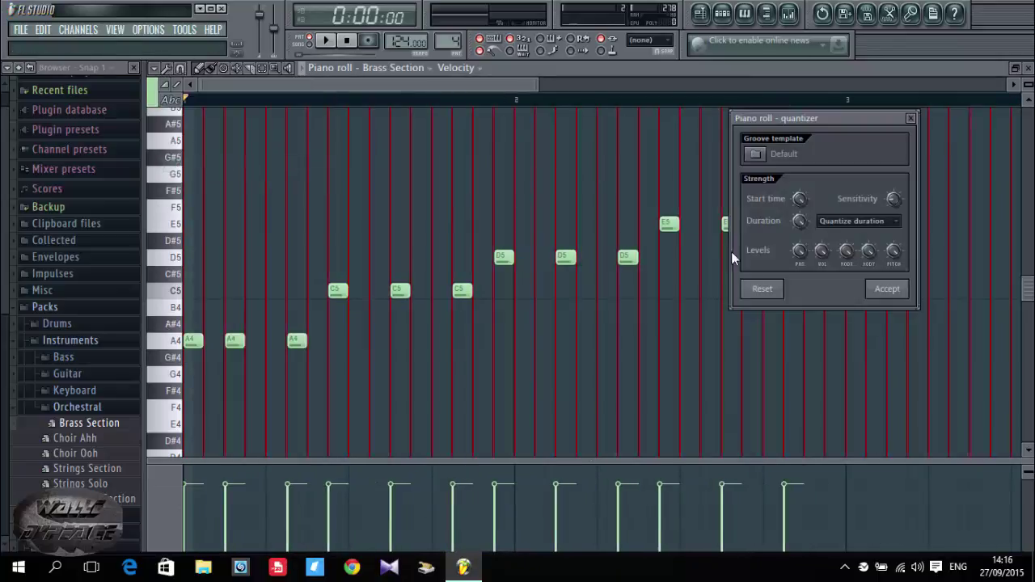
{"action": "left_click", "coordinate": [887, 289]}
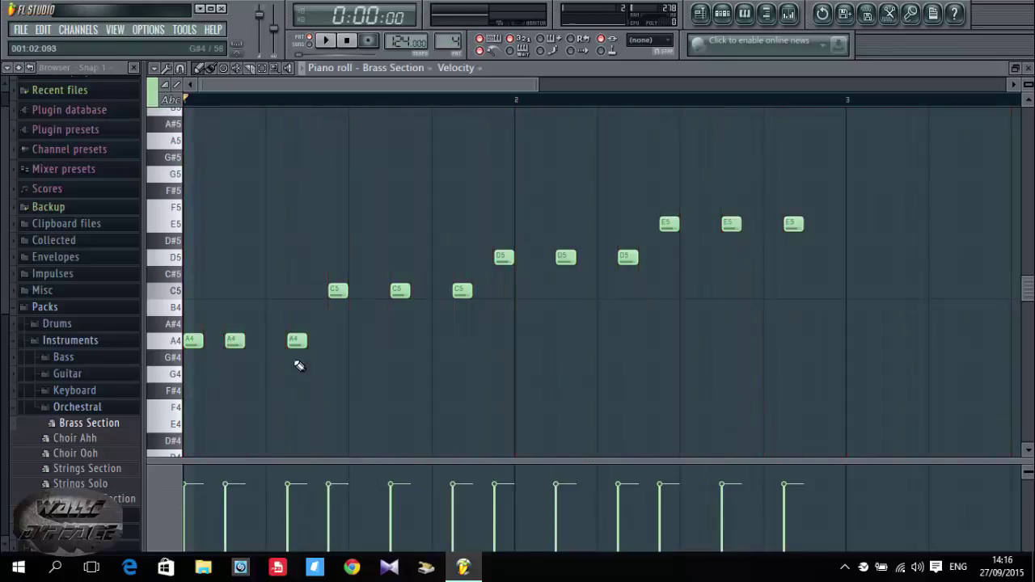
Shift every Brass Section note except the first A4 one step later and audition the corrected melody.
{"action": "key", "text": "space"}
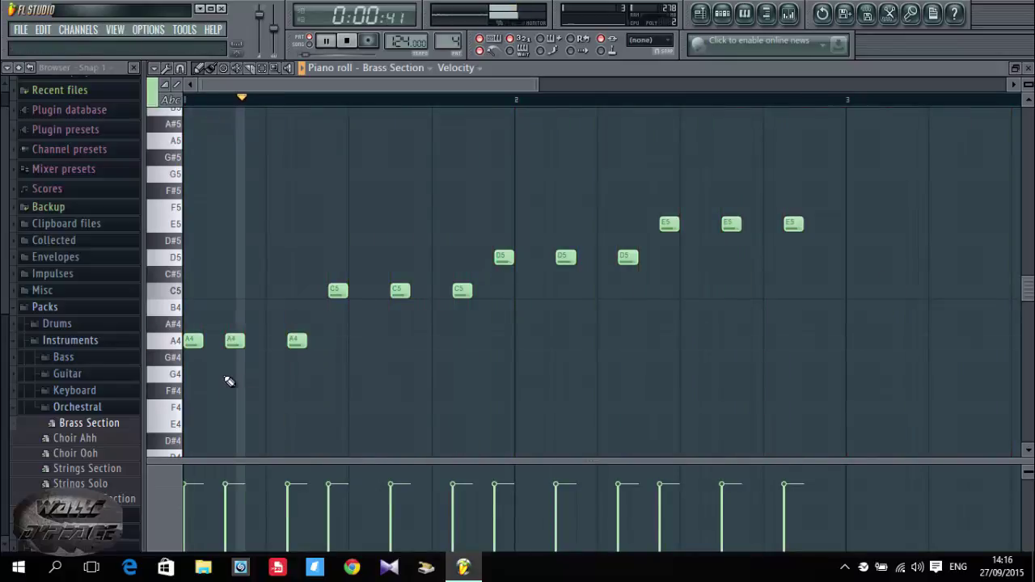
{"action": "key", "text": "space"}
{"action": "left_click_drag", "start_coordinate": [224, 414], "coordinate": [802, 154]}
{"action": "left_click_drag", "start_coordinate": [792, 224], "coordinate": [808, 225]}
{"action": "key", "text": "space"}
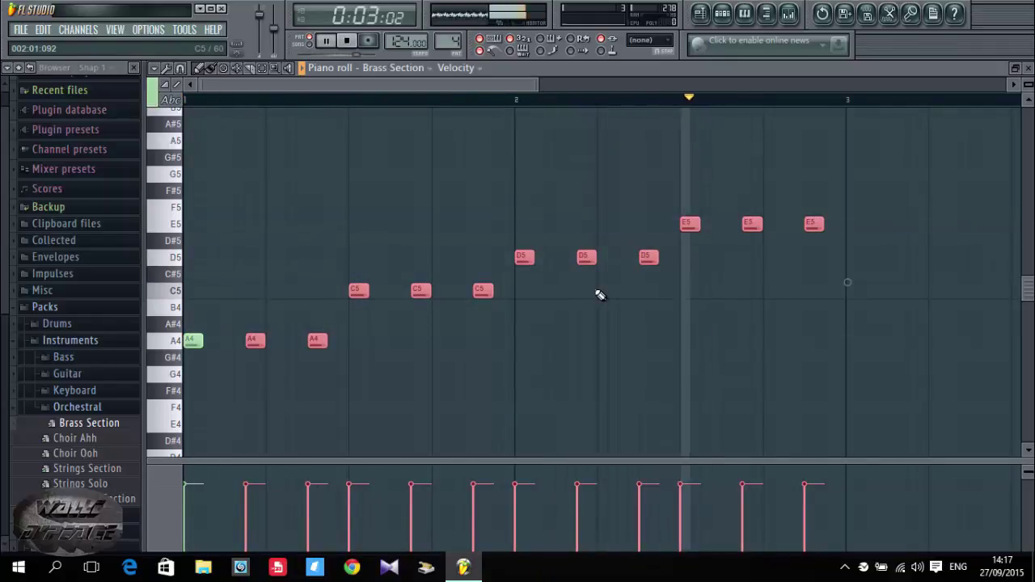
{"action": "key", "text": "space"}
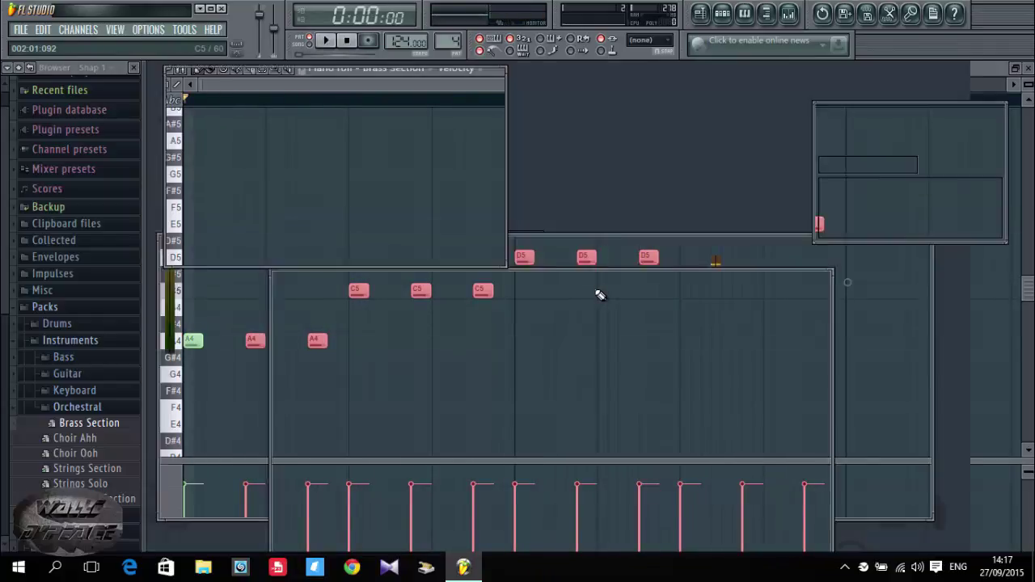
Remove the Brass clip from bar 1 of Track 1 and place one on Track 5 at bar 9.
{"action": "key", "text": "F7"}
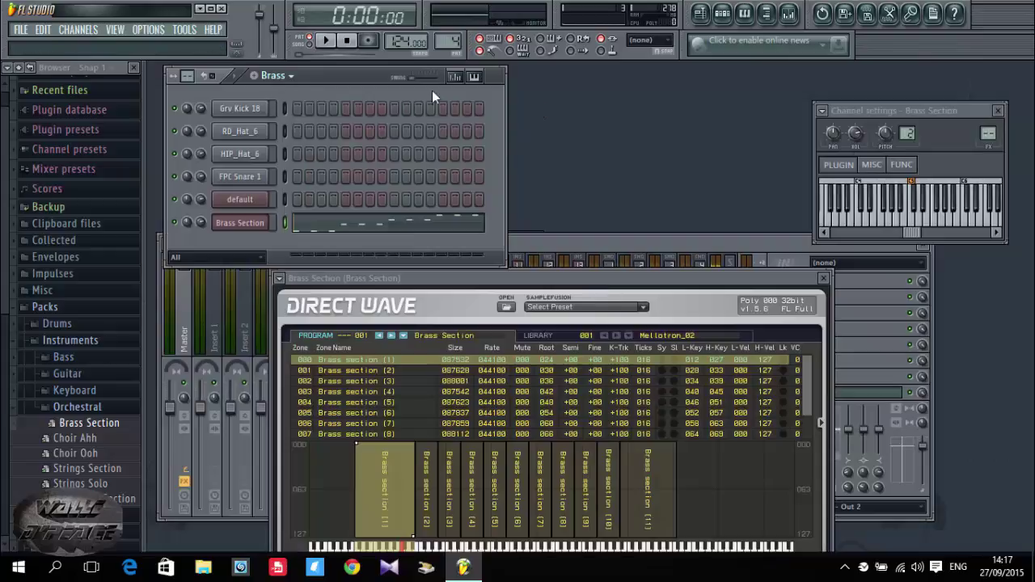
{"action": "left_click", "coordinate": [701, 12]}
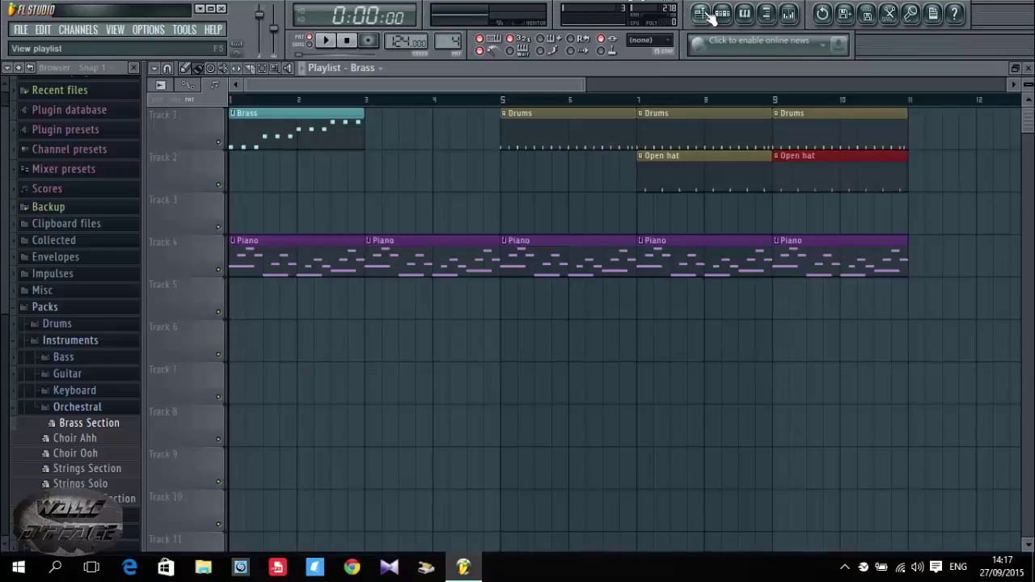
{"action": "right_click", "coordinate": [271, 119]}
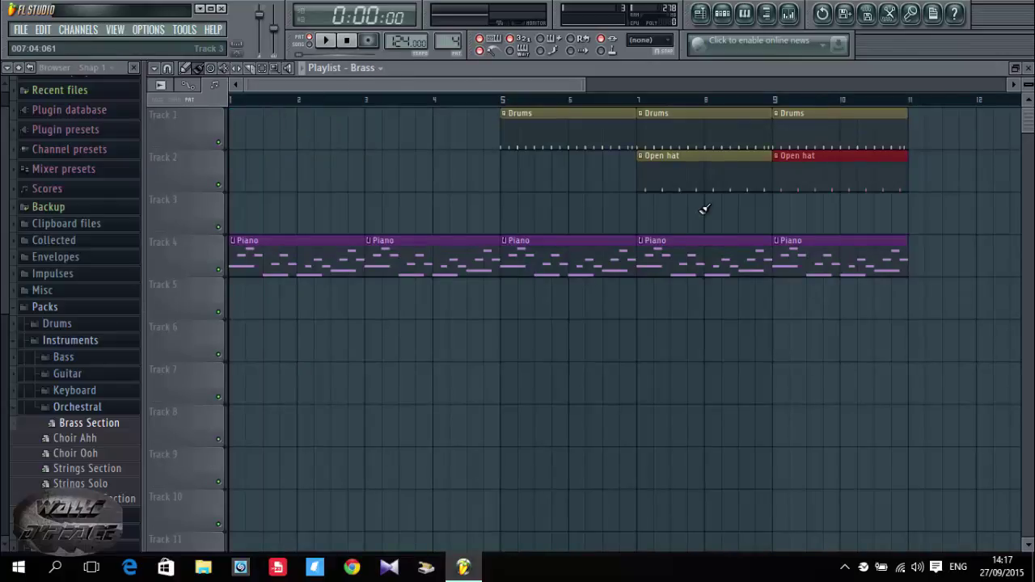
{"action": "left_click", "coordinate": [783, 308]}
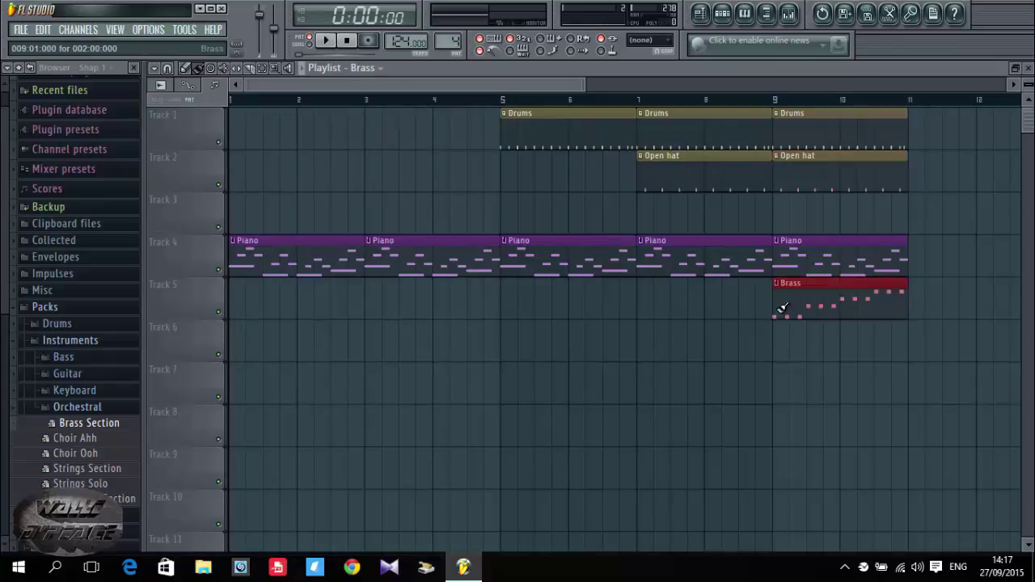
Duplicate the Drums, Open hat, Piano and Brass clips from bar 9 to bar 11 and play the arrangement from bar 4.
{"action": "left_click", "coordinate": [434, 100]}
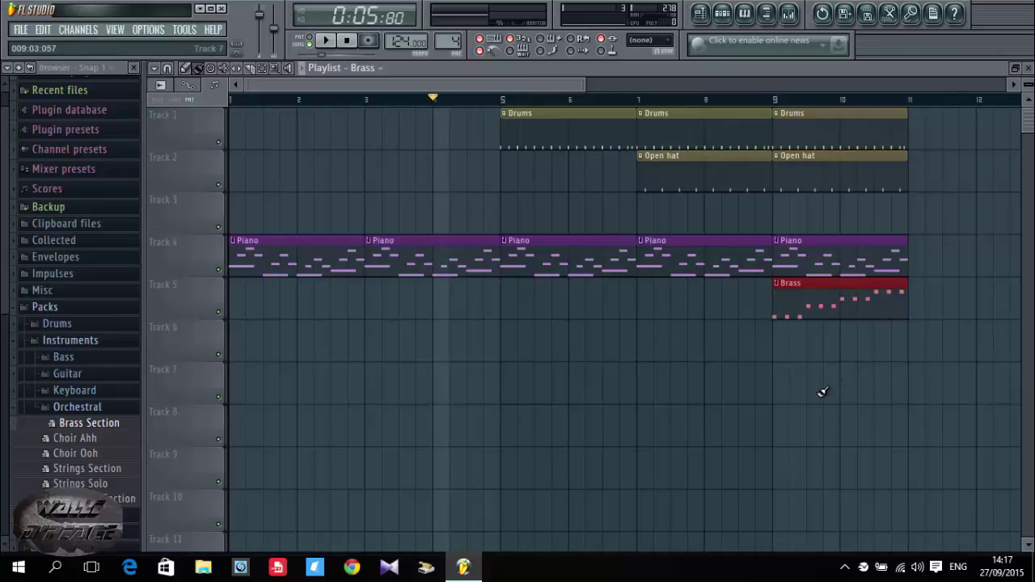
{"action": "left_click_drag", "start_coordinate": [804, 369], "coordinate": [895, 92]}
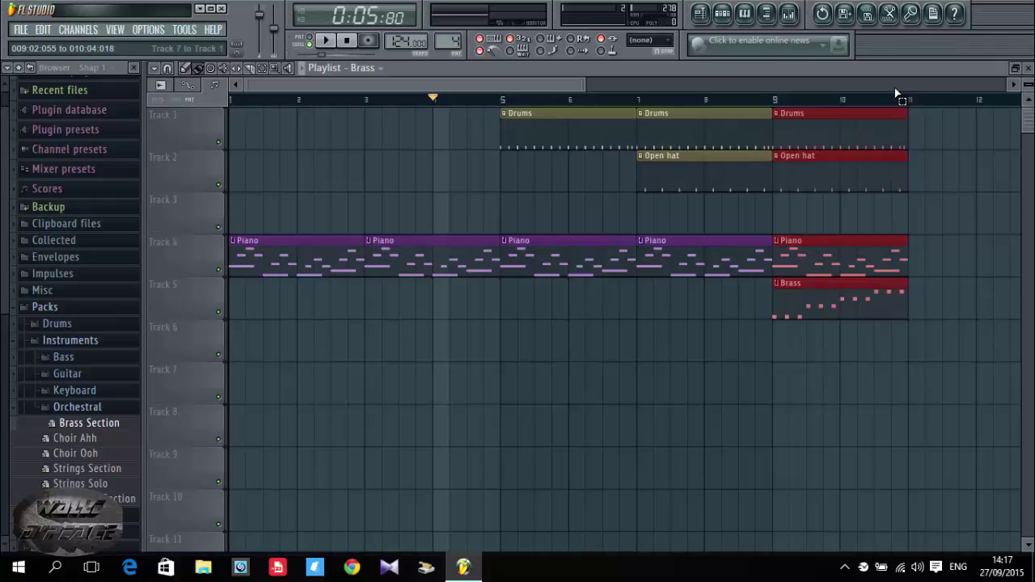
{"action": "key", "text": "ctrl+b"}
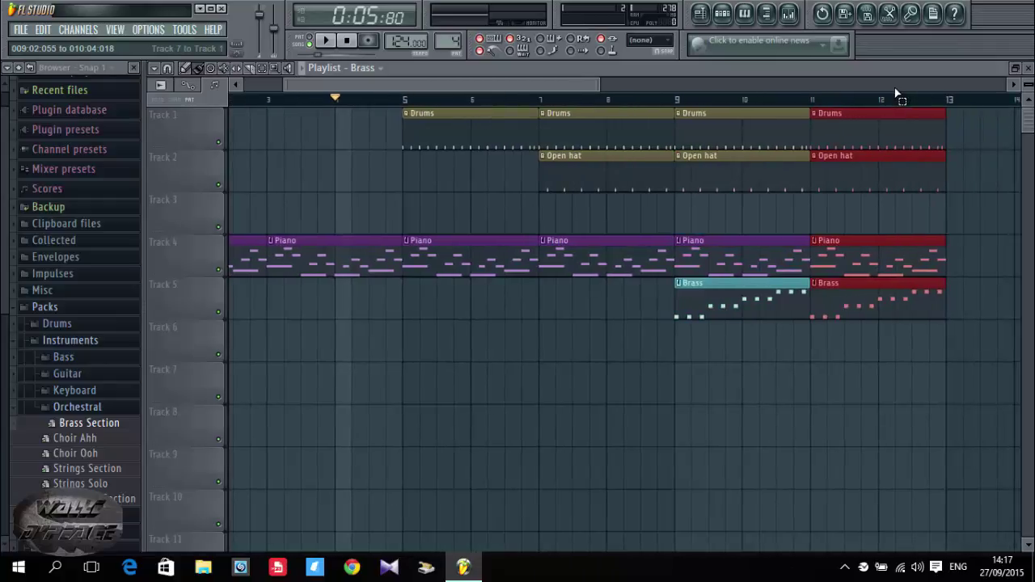
{"action": "key", "text": "space"}
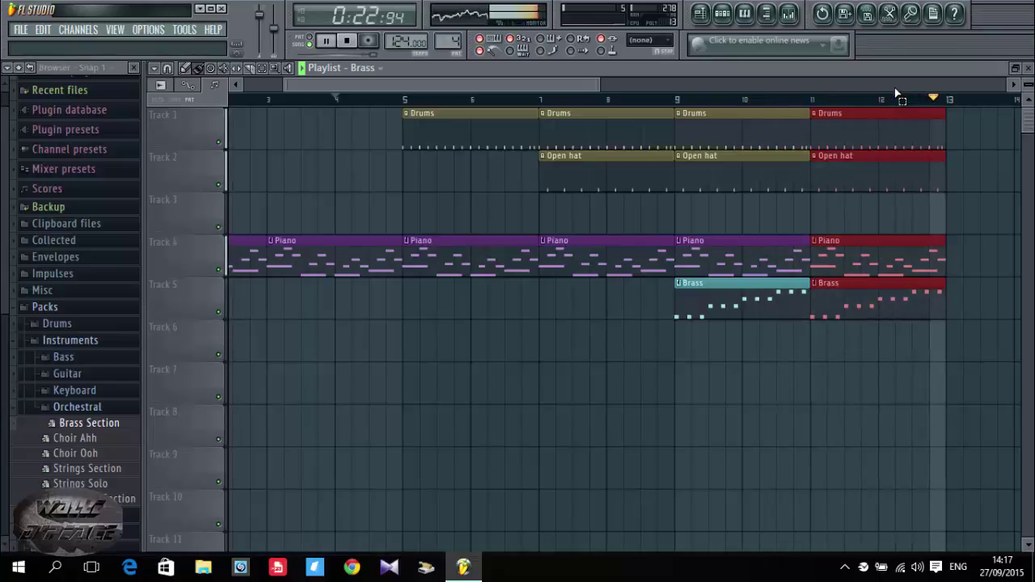
{"action": "key", "text": "space"}
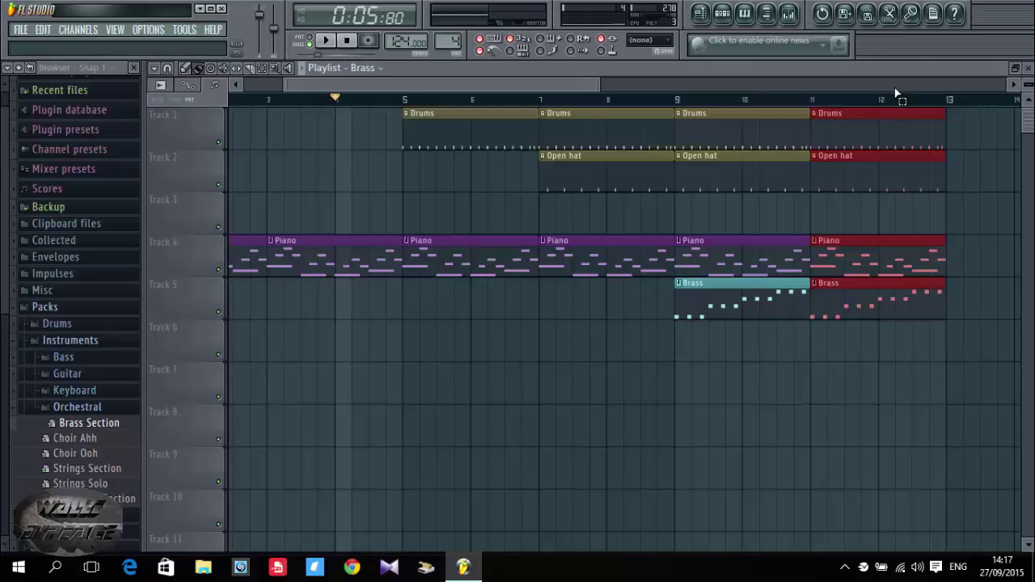